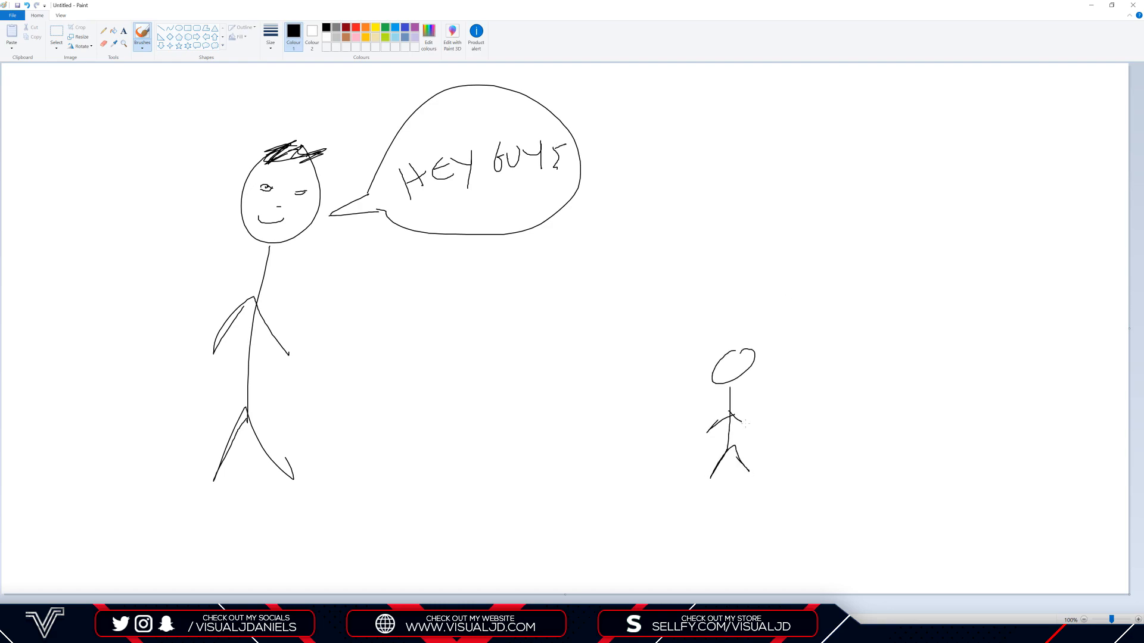
Draw a few freehand black brush strokes beside the small stick figure and between the two figures.
{"action": "left_click_drag", "start_coordinate": [705, 376], "coordinate": [694, 357]}
{"action": "left_click_drag", "start_coordinate": [705, 375], "coordinate": [678, 380]}
{"action": "left_click_drag", "start_coordinate": [698, 357], "coordinate": [668, 382]}
{"action": "left_click_drag", "start_coordinate": [543, 313], "coordinate": [566, 304]}
{"action": "left_click_drag", "start_coordinate": [575, 302], "coordinate": [600, 323]}
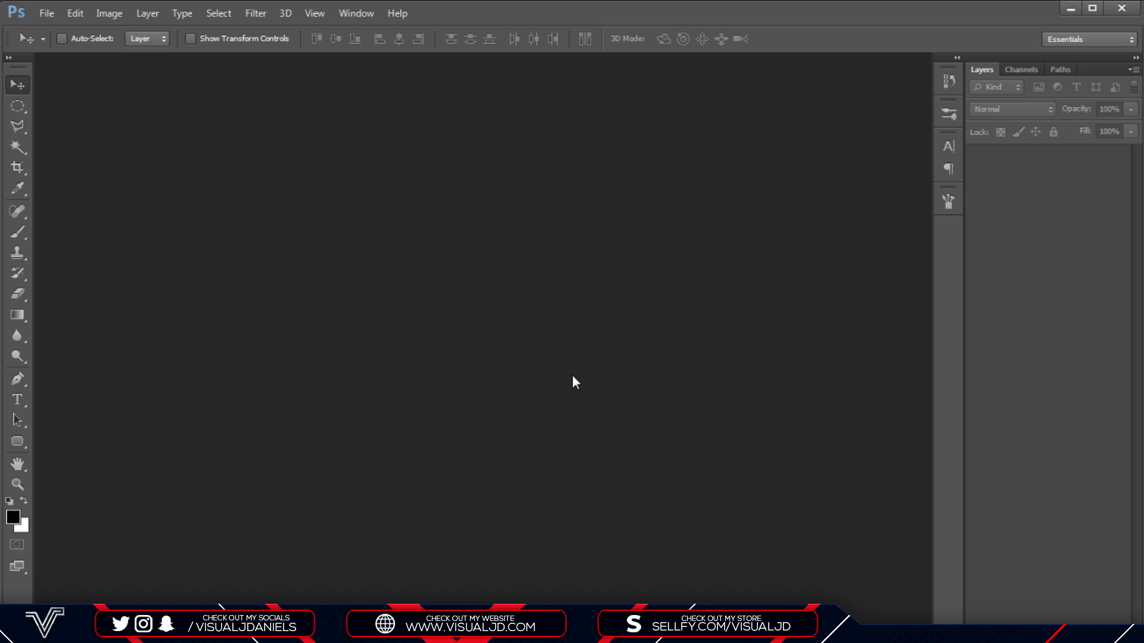
In Photoshop, create a new document 3000 pixels wide and 1000 pixels high.
{"action": "left_click", "coordinate": [48, 12]}
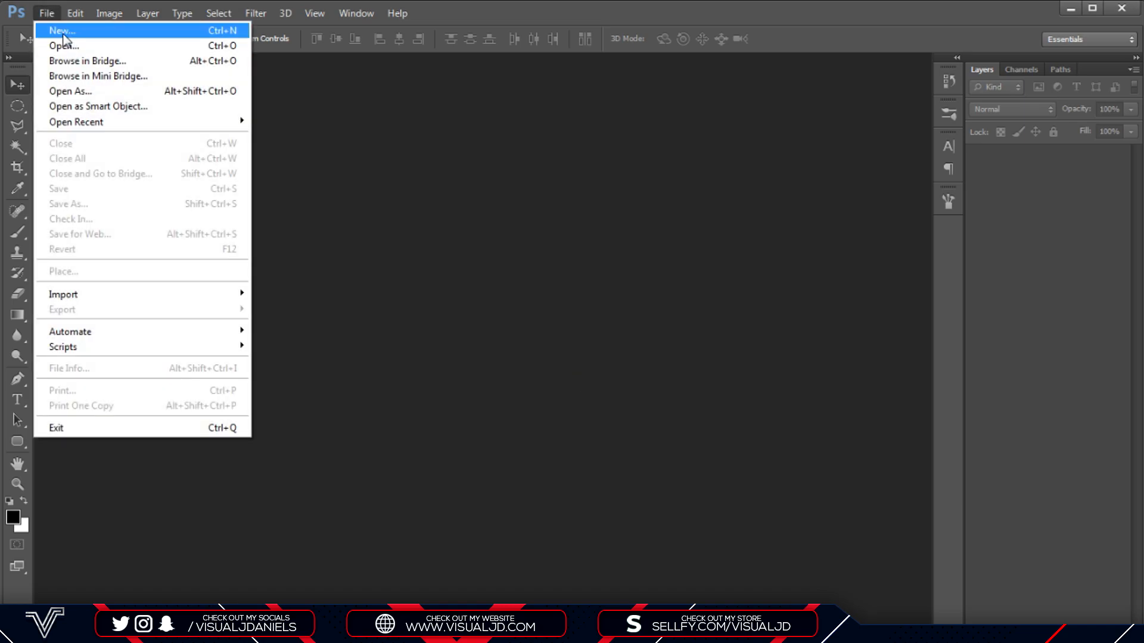
{"action": "left_click", "coordinate": [63, 30]}
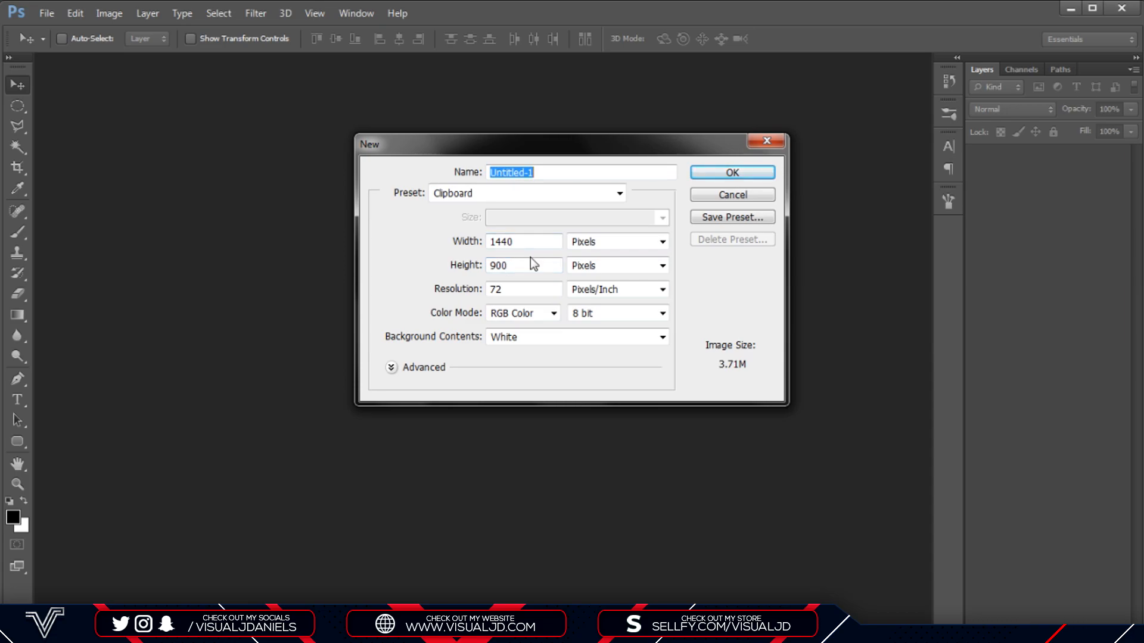
{"action": "left_click", "coordinate": [539, 241]}
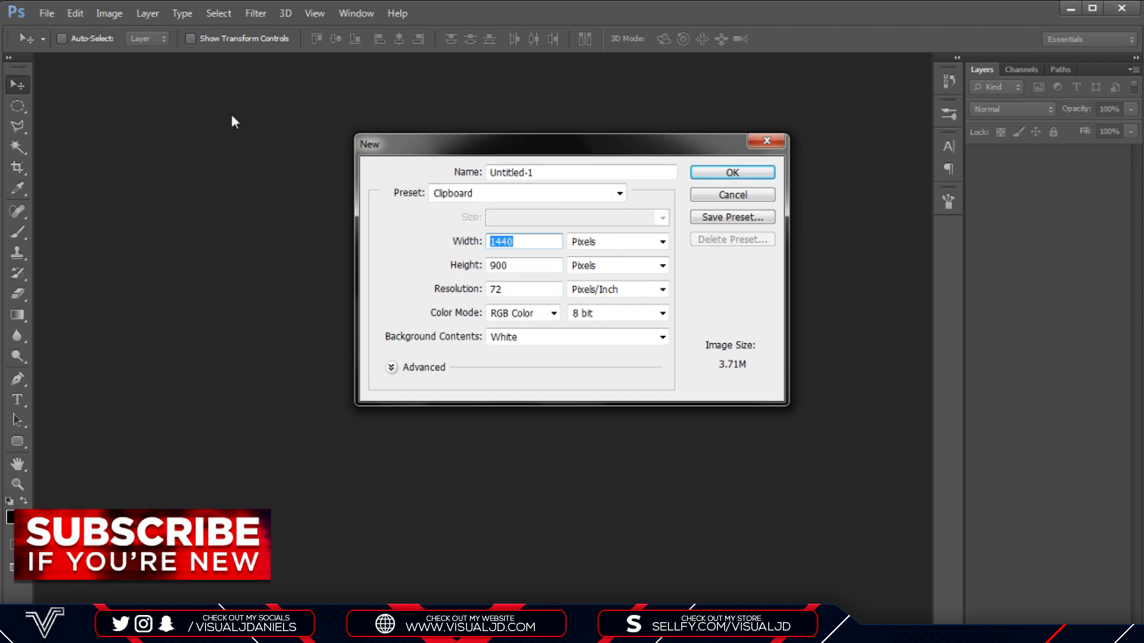
{"action": "type", "text": "3000"}
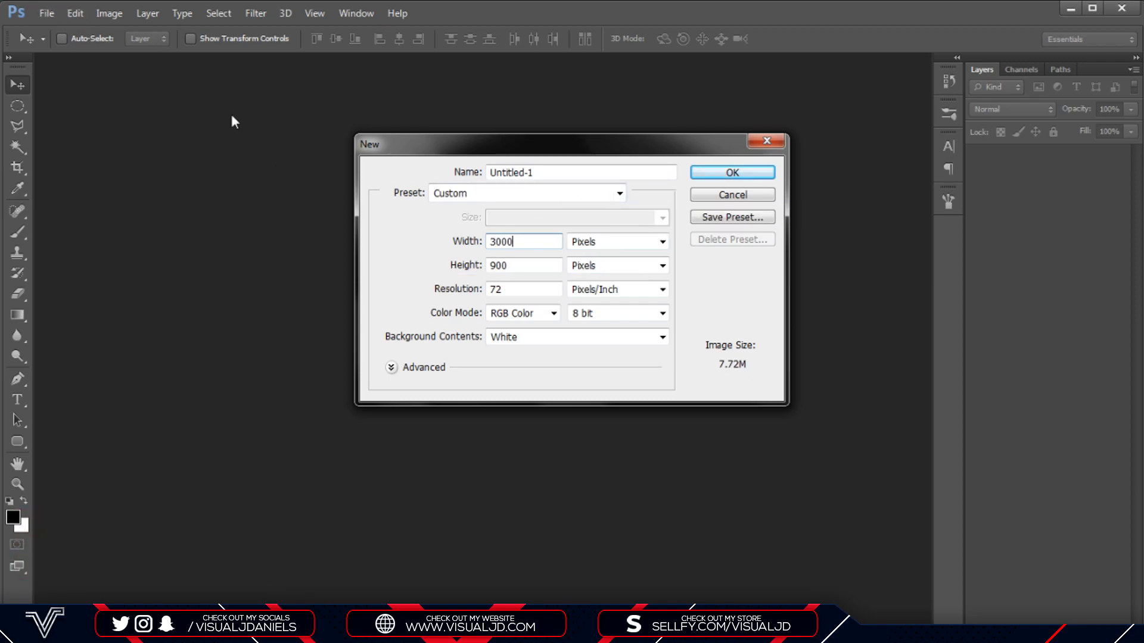
{"action": "key", "text": "Tab"}
{"action": "key", "text": "Tab"}
{"action": "type", "text": "100"}
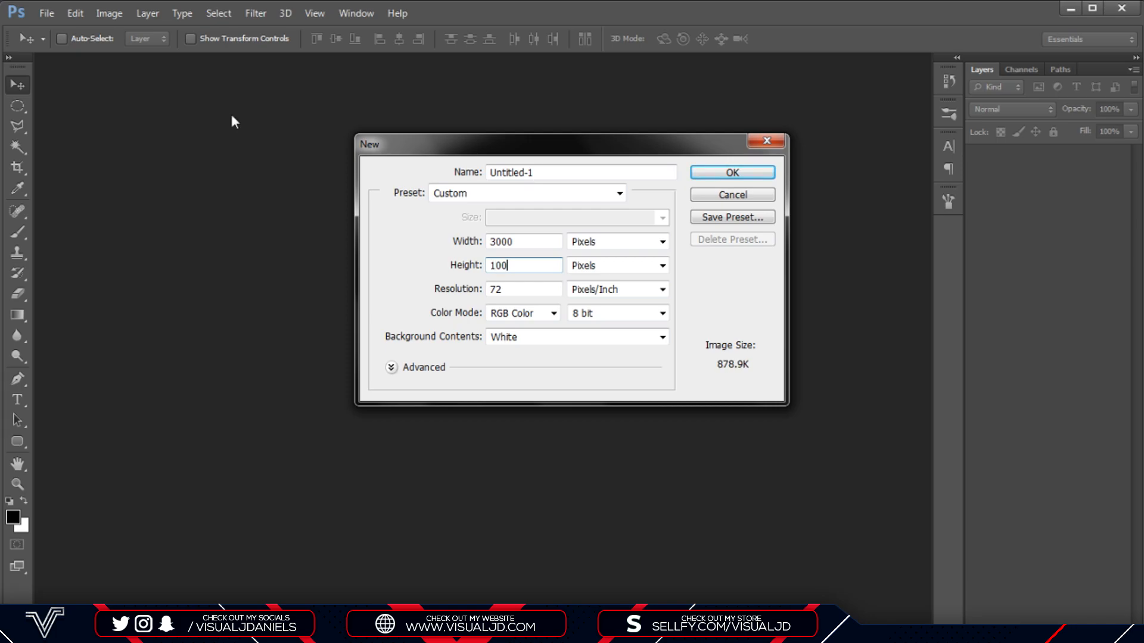
{"action": "type", "text": "0"}
{"action": "left_click", "coordinate": [732, 174]}
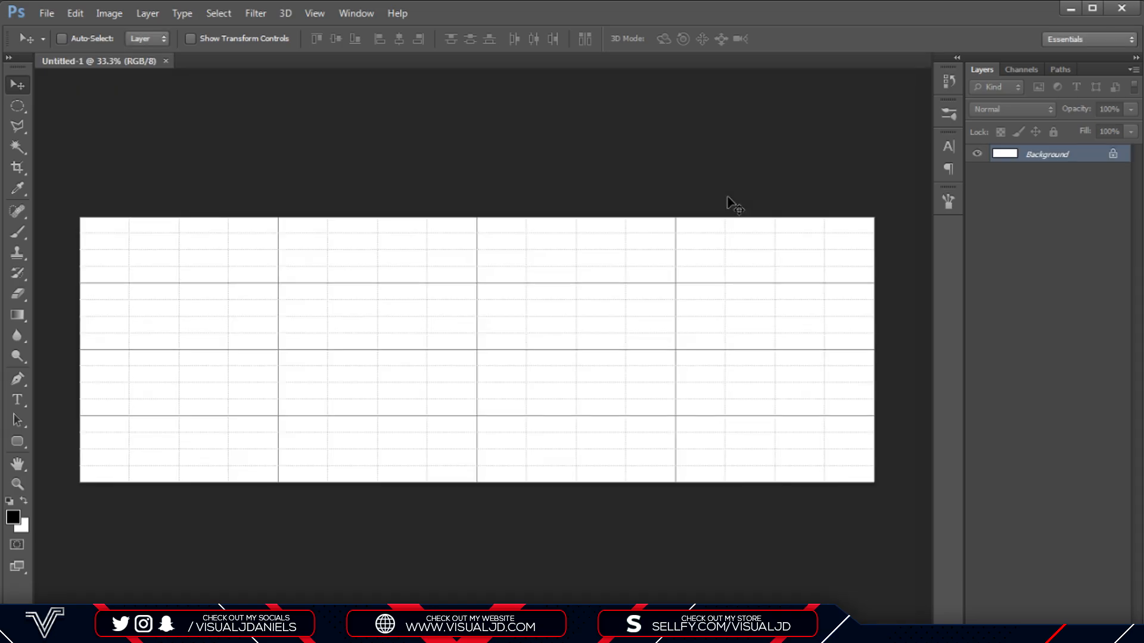
Show the rulers and place one horizontal and one vertical guide through the centre of the canvas.
{"action": "scroll", "coordinate": [448, 267], "scroll_direction": "up", "scroll_amount": 1}
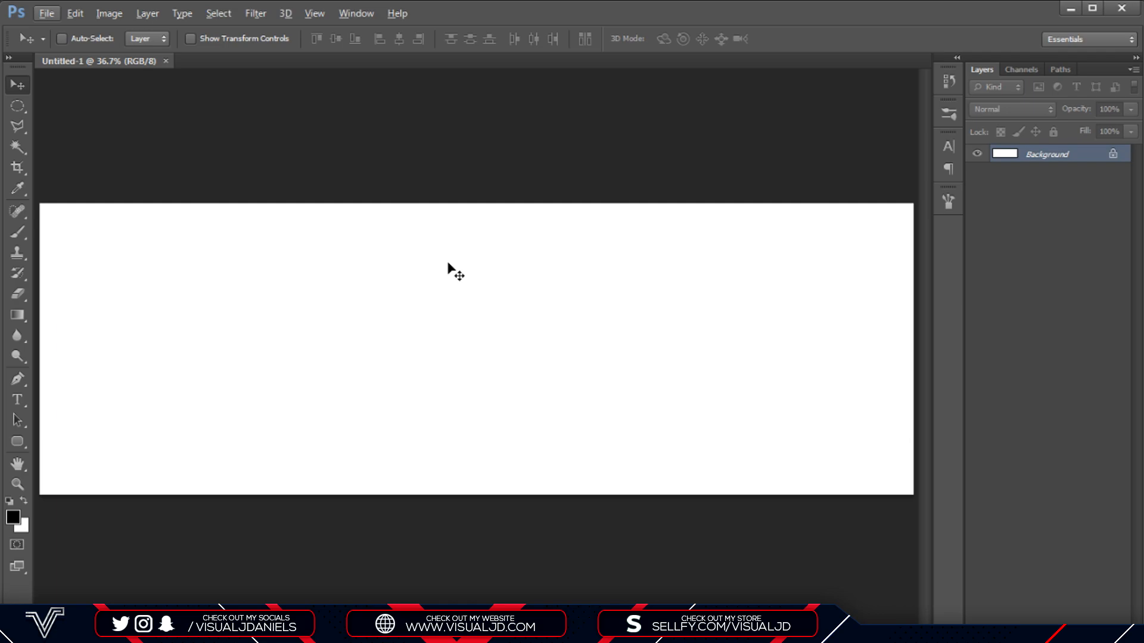
{"action": "key", "text": "ctrl+r"}
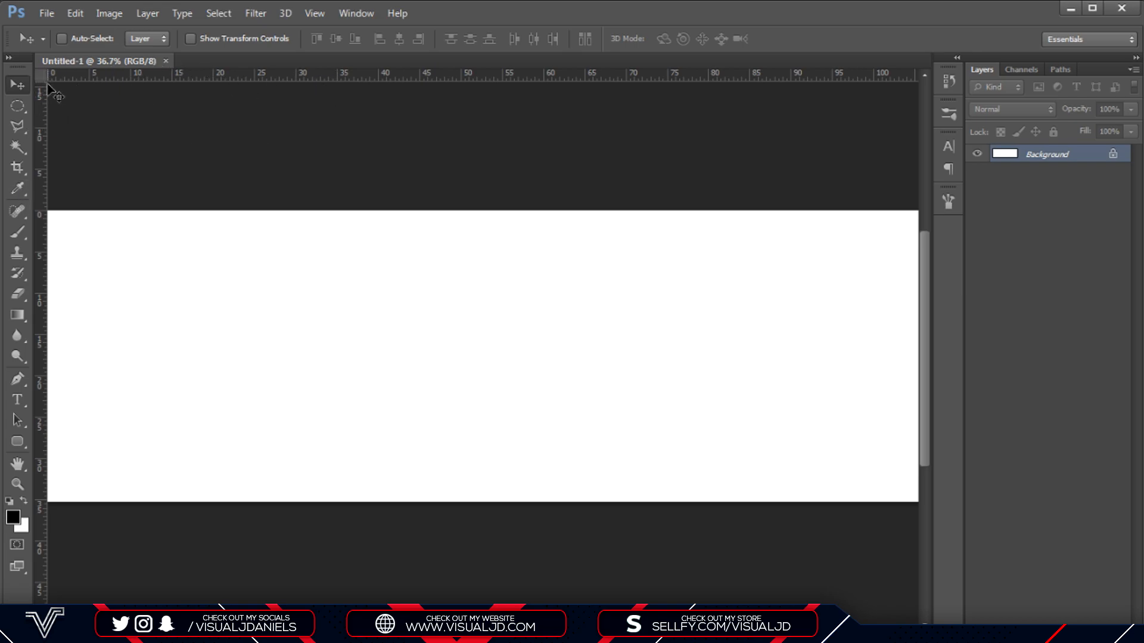
{"action": "key", "text": "ctrl+r"}
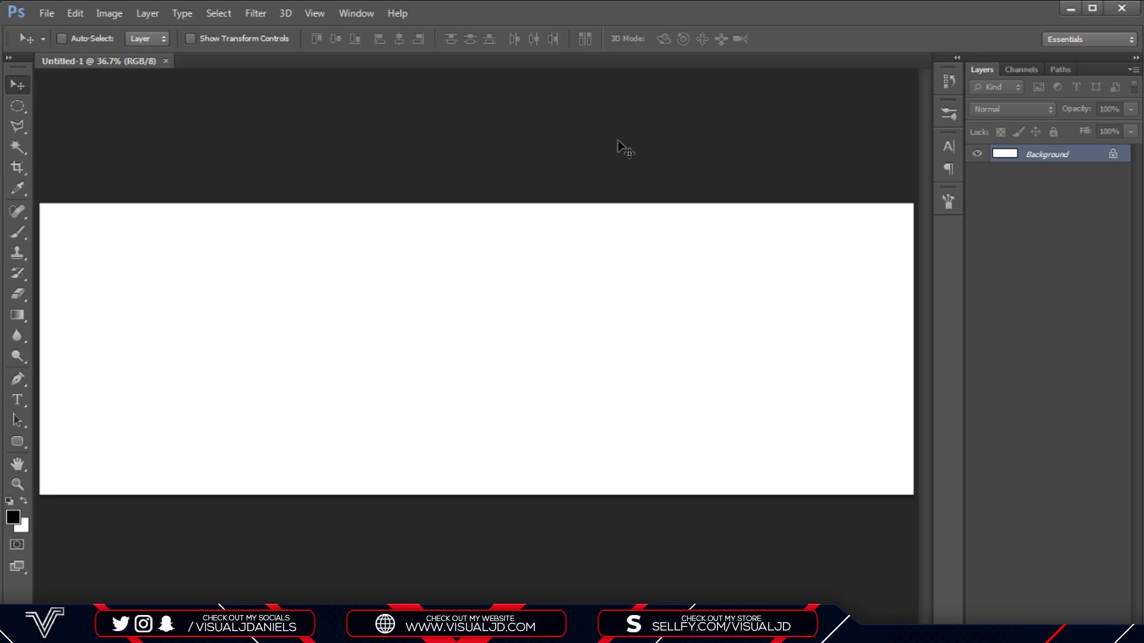
{"action": "key", "text": "ctrl+r"}
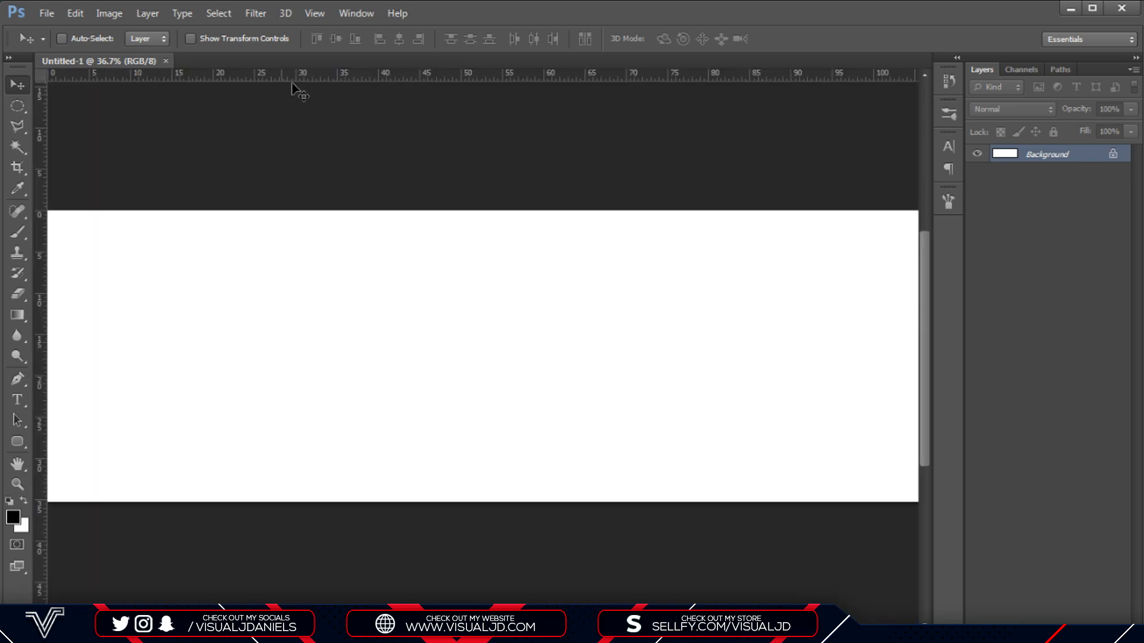
{"action": "left_click_drag", "start_coordinate": [323, 76], "coordinate": [335, 356]}
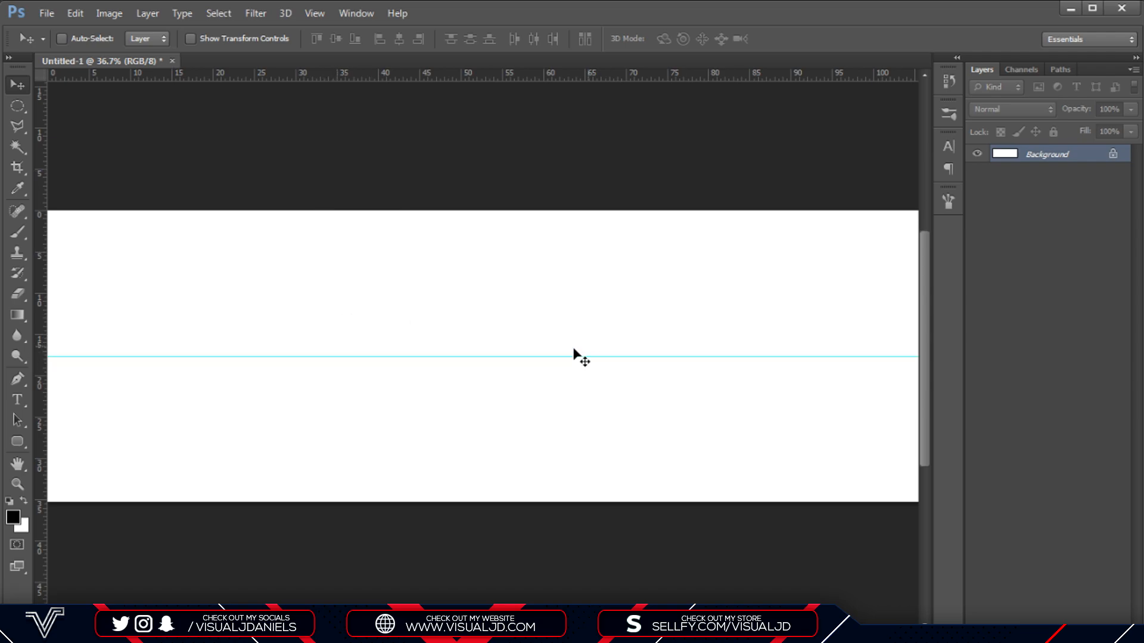
{"action": "left_click_drag", "start_coordinate": [38, 302], "coordinate": [484, 302]}
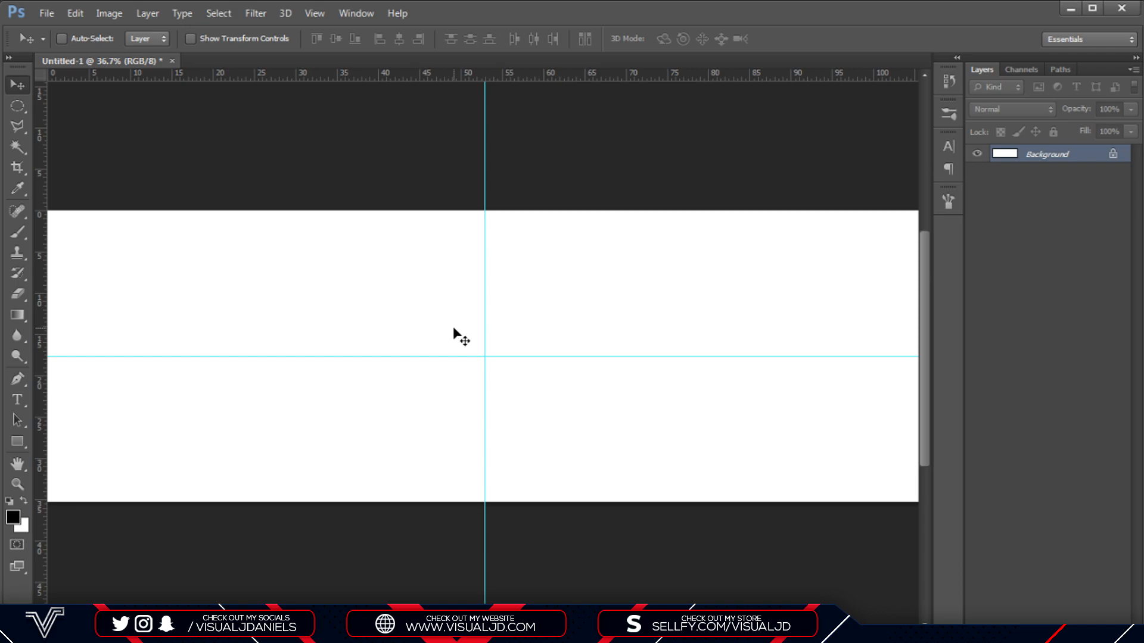
Choose the Rectangle tool and set its stroke width to 4.38 pt.
{"action": "key", "text": "u"}
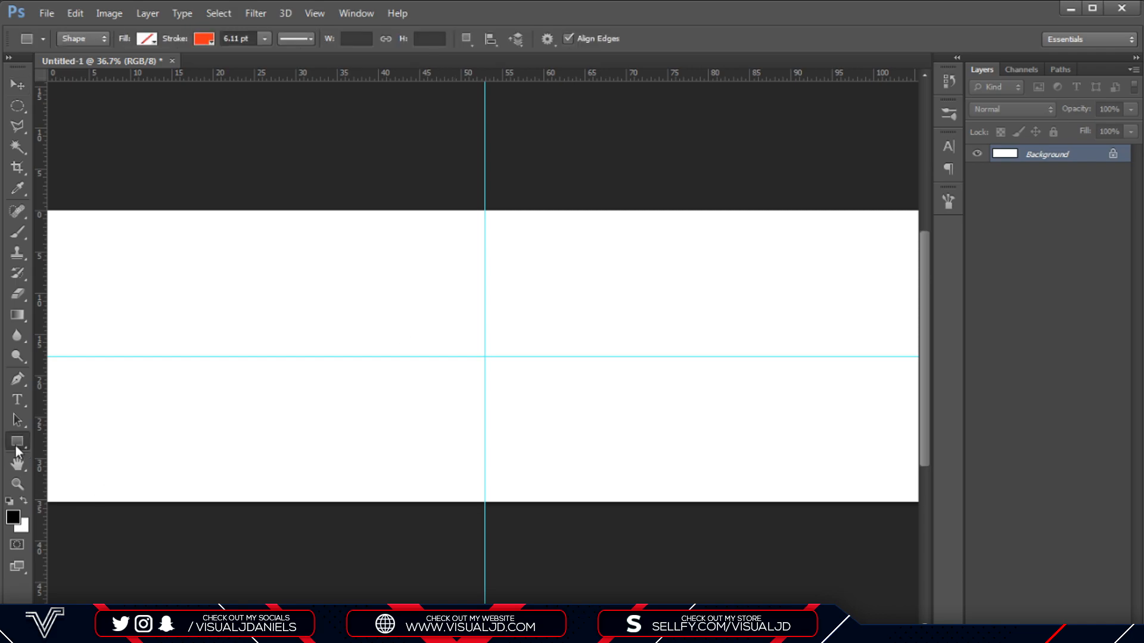
{"action": "left_click_drag", "start_coordinate": [18, 442], "coordinate": [70, 447]}
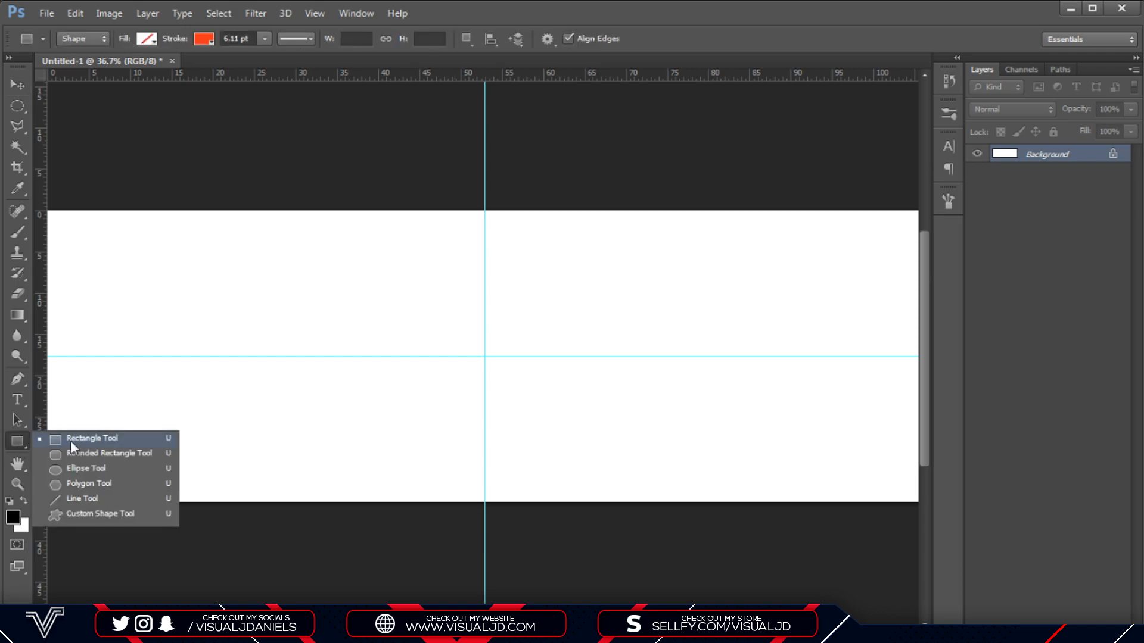
{"action": "left_click", "coordinate": [20, 442]}
{"action": "right_click", "coordinate": [18, 444]}
{"action": "left_click", "coordinate": [97, 440]}
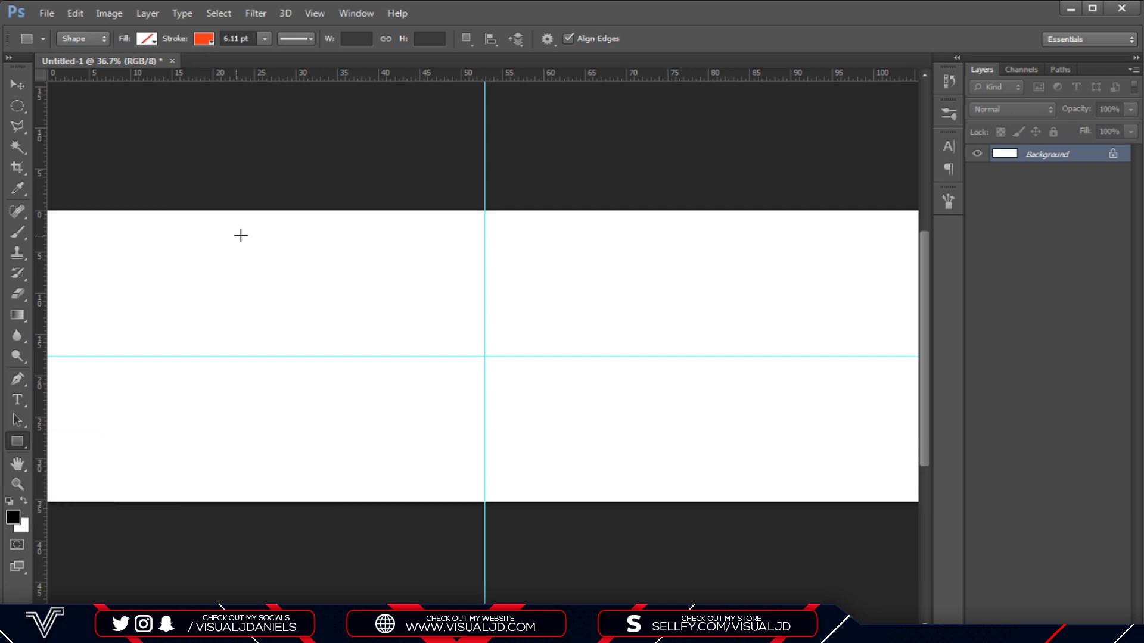
{"action": "left_click", "coordinate": [21, 441]}
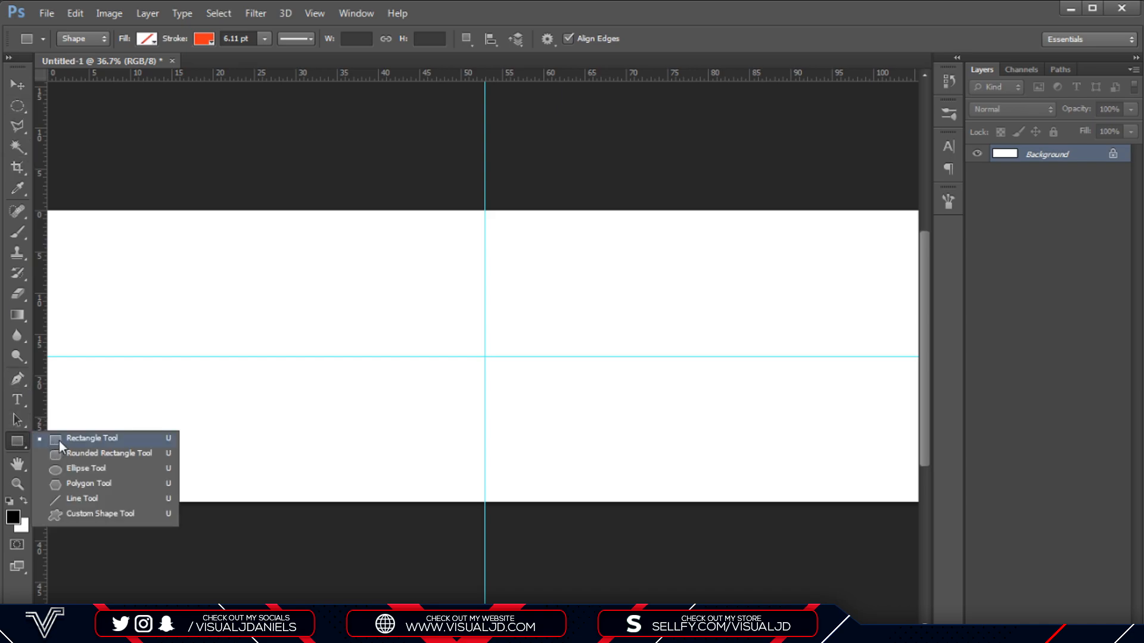
{"action": "left_click", "coordinate": [95, 441]}
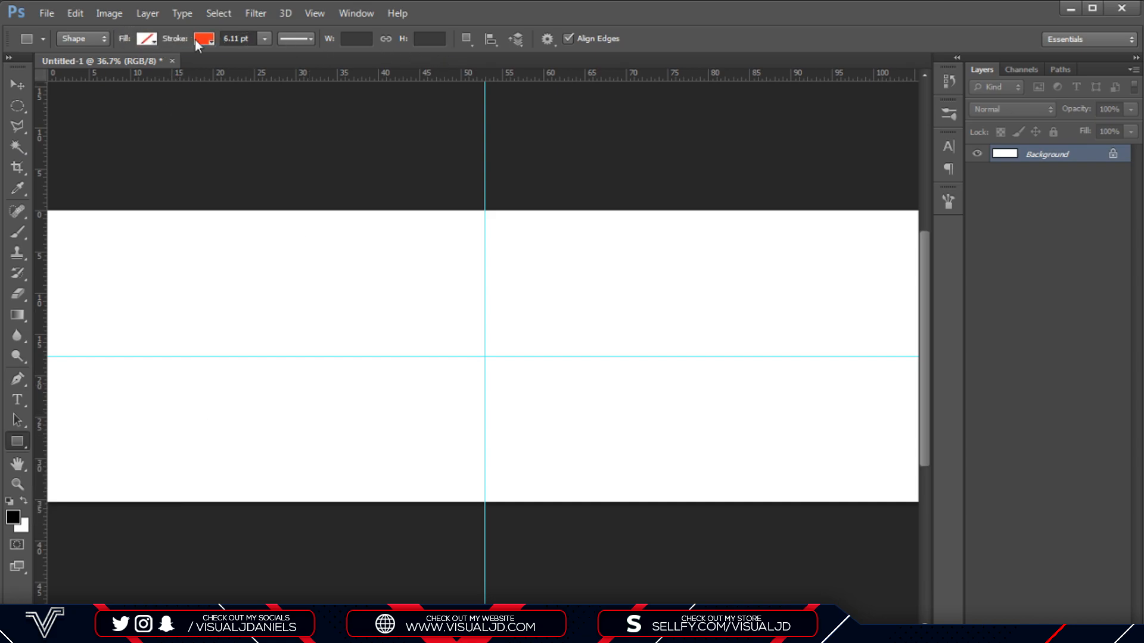
{"action": "left_click", "coordinate": [265, 39]}
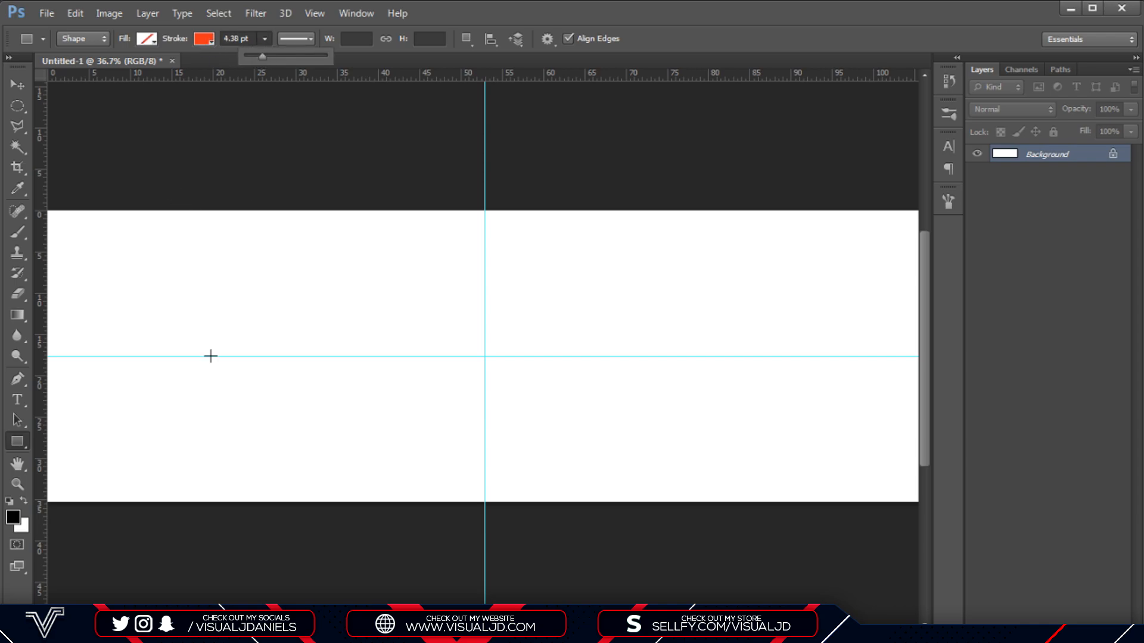
{"action": "left_click_drag", "start_coordinate": [154, 240], "coordinate": [215, 290]}
{"action": "left_click_drag", "start_coordinate": [301, 255], "coordinate": [419, 299]}
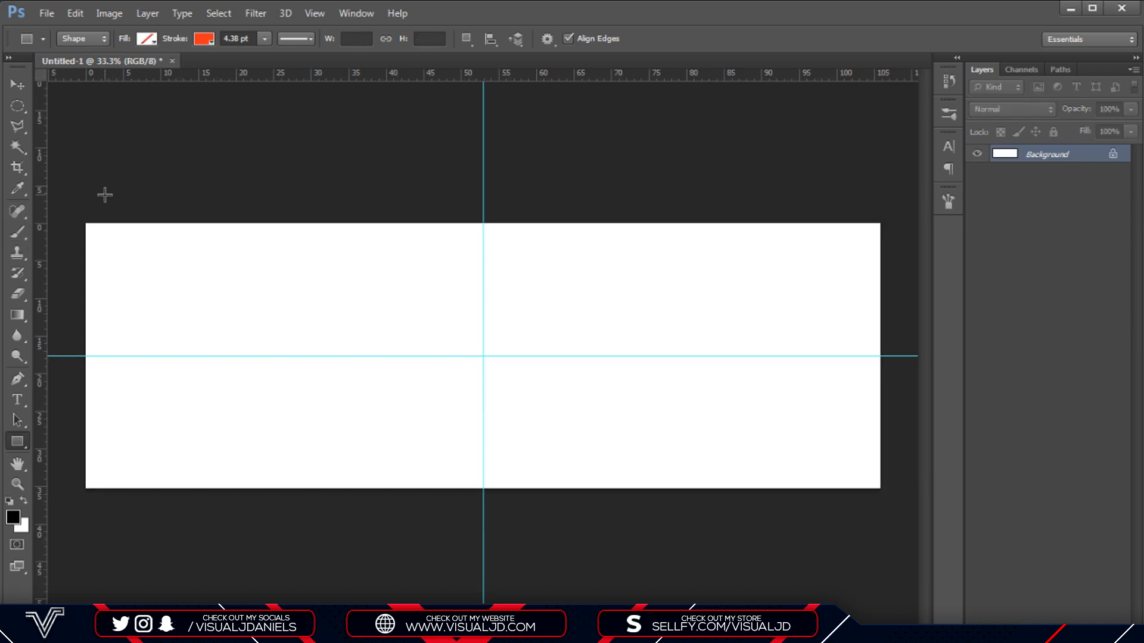
{"action": "left_click_drag", "start_coordinate": [67, 205], "coordinate": [224, 275]}
{"action": "left_click_drag", "start_coordinate": [183, 241], "coordinate": [328, 299]}
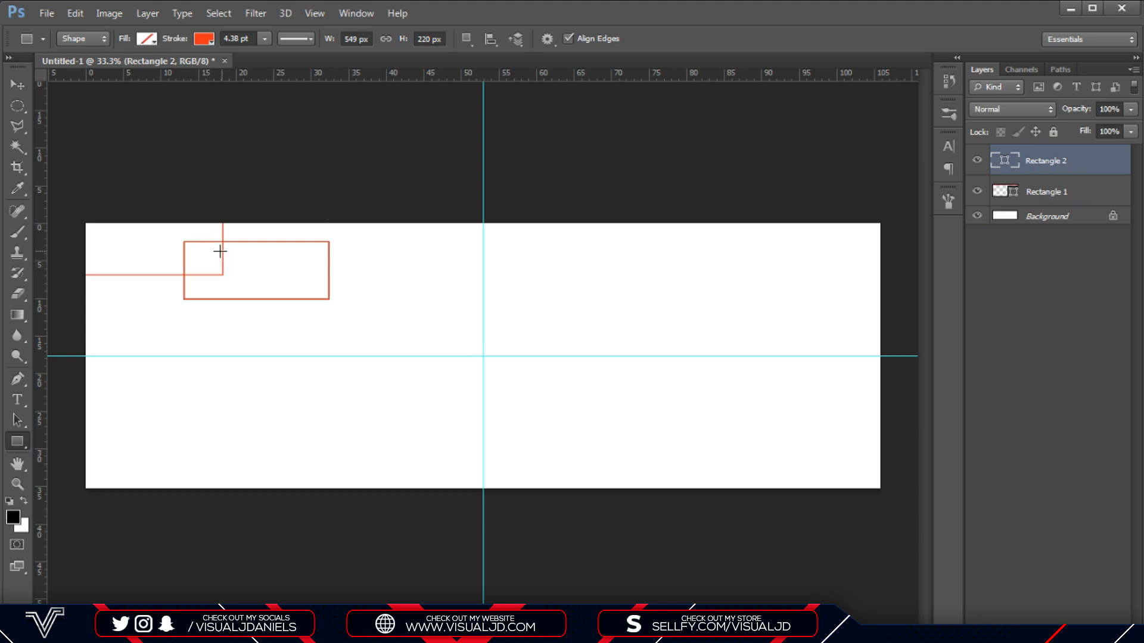
{"action": "left_click", "coordinate": [1059, 201], "text": "shift"}
{"action": "key", "text": "Delete"}
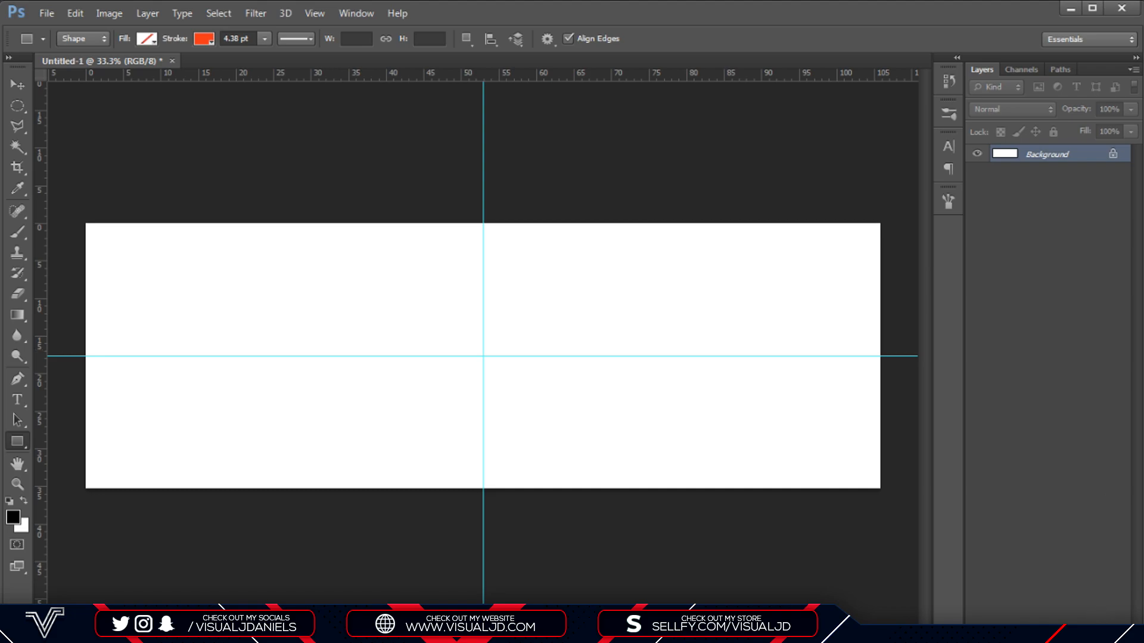
{"action": "key", "text": "ctrl+shift+alt+n"}
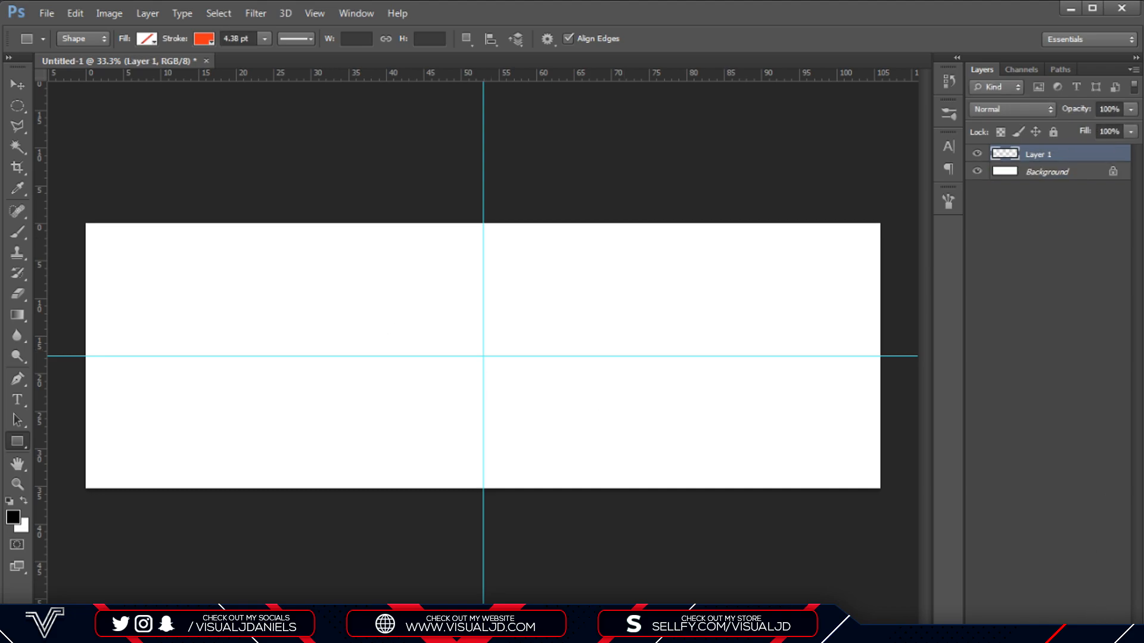
{"action": "key", "text": "ctrl+shift+alt+n"}
{"action": "key", "text": "Delete"}
{"action": "key", "text": "Delete"}
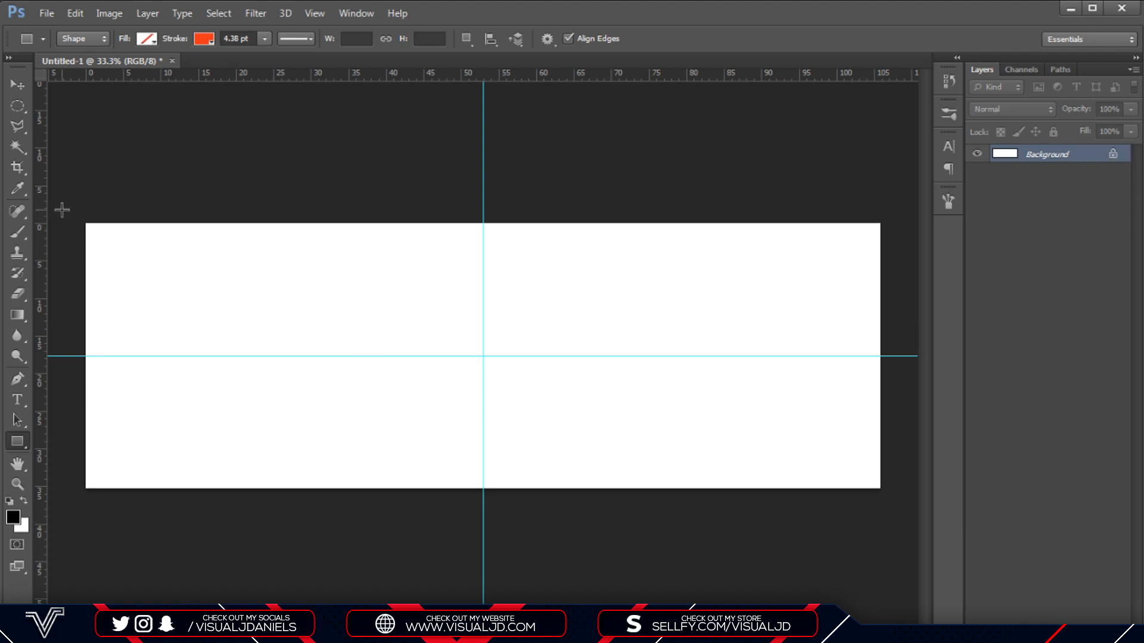
Draw six overlapping outlined rectangles of varying size across the upper part of the canvas, letting some extend past its edges.
{"action": "left_click_drag", "start_coordinate": [66, 210], "coordinate": [332, 297]}
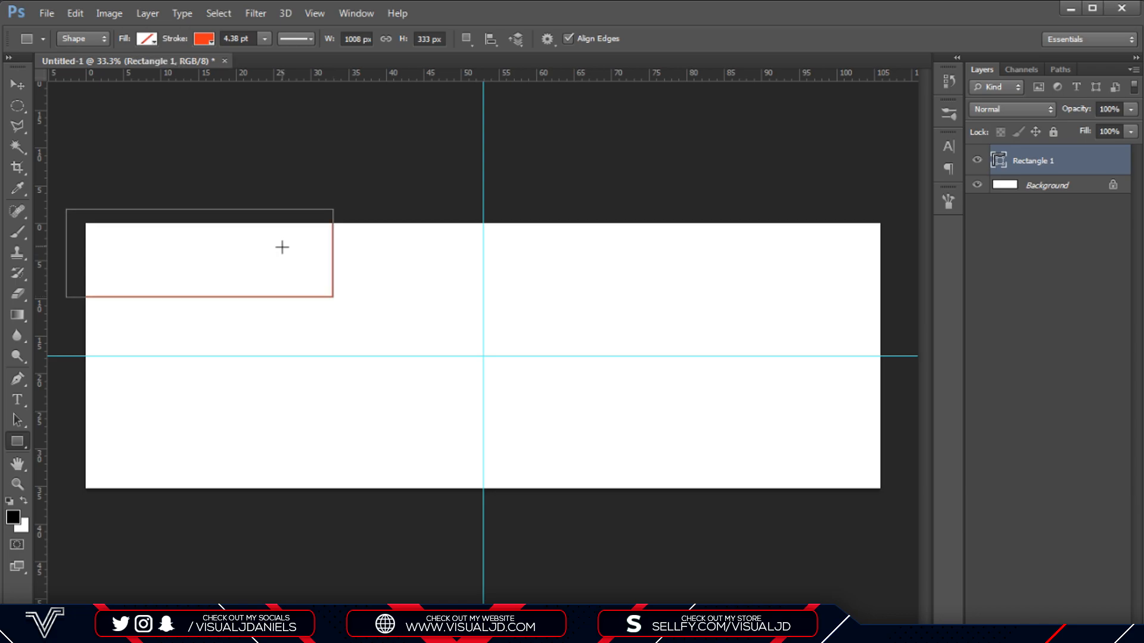
{"action": "mouse_move", "coordinate": [270, 194]}
{"action": "left_mouse_down"}
{"action": "mouse_move", "coordinate": [467, 275]}
{"action": "mouse_move", "coordinate": [515, 275]}
{"action": "left_mouse_up"}
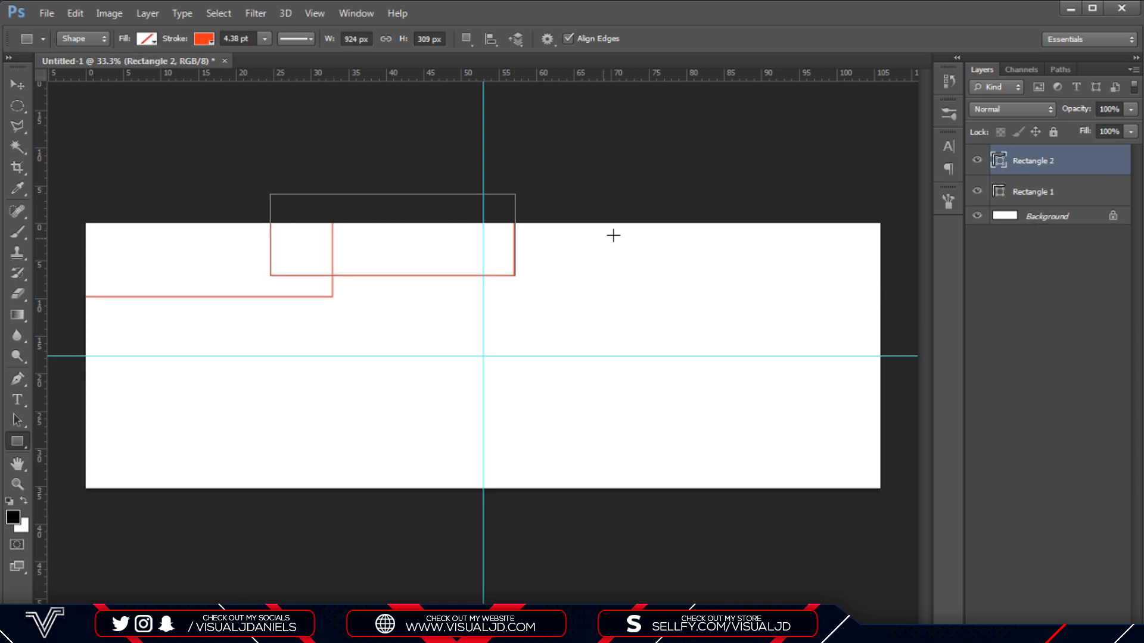
{"action": "left_click_drag", "start_coordinate": [429, 239], "coordinate": [636, 307]}
{"action": "left_click_drag", "start_coordinate": [560, 201], "coordinate": [797, 265]}
{"action": "left_click_drag", "start_coordinate": [904, 333], "coordinate": [753, 248]}
{"action": "left_click_drag", "start_coordinate": [585, 252], "coordinate": [801, 294]}
Nudge the last drawn rectangle slightly down, away from the neighbouring rectangle's top edge.
{"action": "key", "text": "c"}
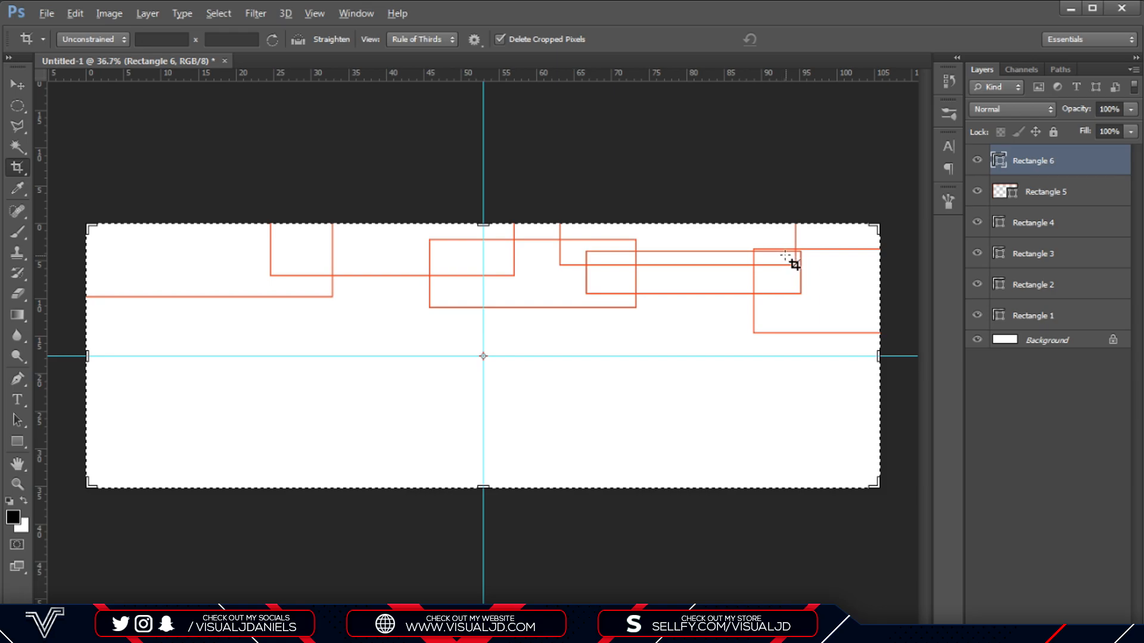
{"action": "scroll", "coordinate": [786, 250], "scroll_direction": "up", "scroll_amount": 3}
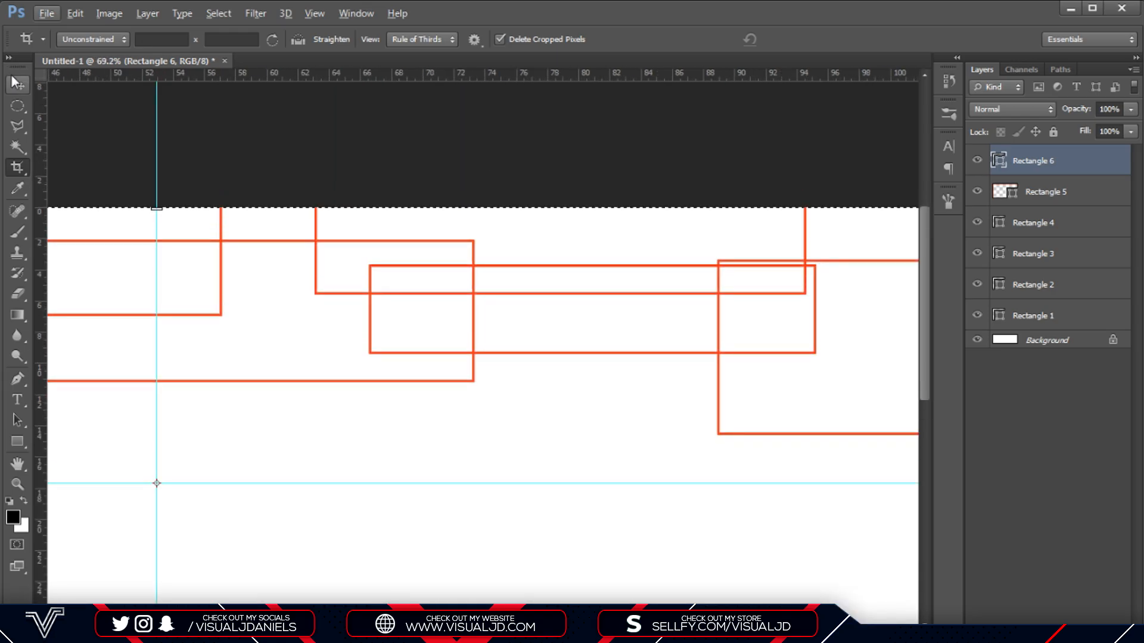
{"action": "key", "text": "v"}
{"action": "key", "text": "Down"}
{"action": "key", "text": "Down"}
{"action": "key", "text": "Down"}
{"action": "key", "text": "Down"}
{"action": "key", "text": "Down"}
{"action": "key", "text": "Down"}
{"action": "key", "text": "Down"}
{"action": "key", "text": "Down"}
{"action": "key", "text": "Down"}
{"action": "key", "text": "Down"}
{"action": "key", "text": "Down"}
{"action": "key", "text": "Down"}
{"action": "key", "text": "Down"}
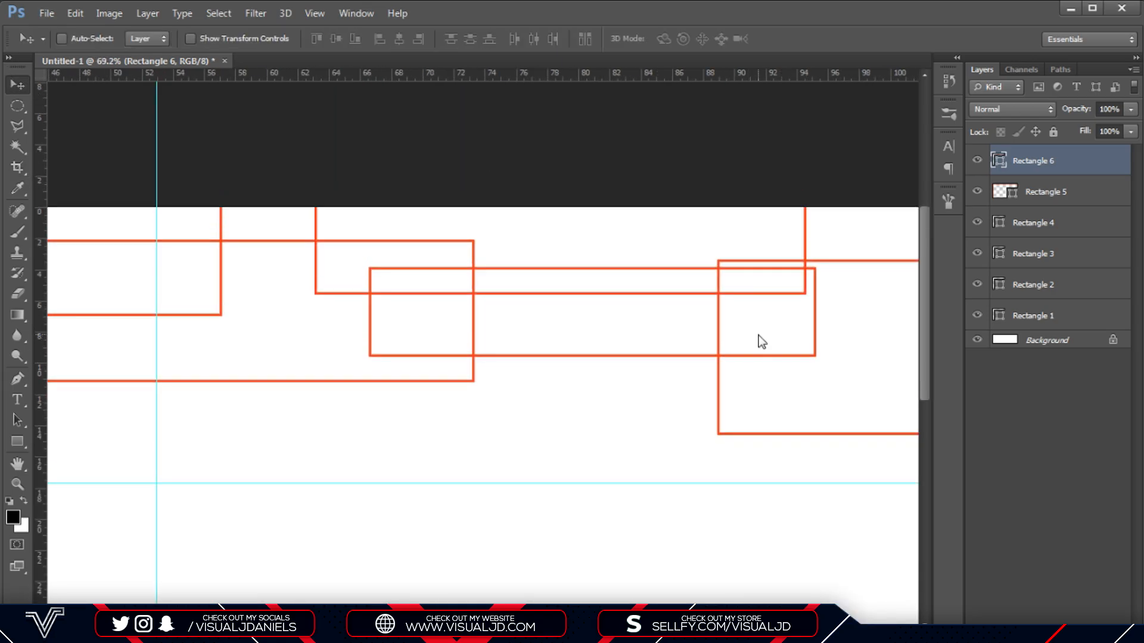
{"action": "key", "text": "Down"}
{"action": "key", "text": "Down"}
{"action": "key", "text": "Down"}
{"action": "key", "text": "Down"}
{"action": "key", "text": "Down"}
{"action": "key", "text": "Down"}
{"action": "key", "text": "Down"}
{"action": "key", "text": "Down"}
{"action": "key", "text": "Down"}
{"action": "key", "text": "Down"}
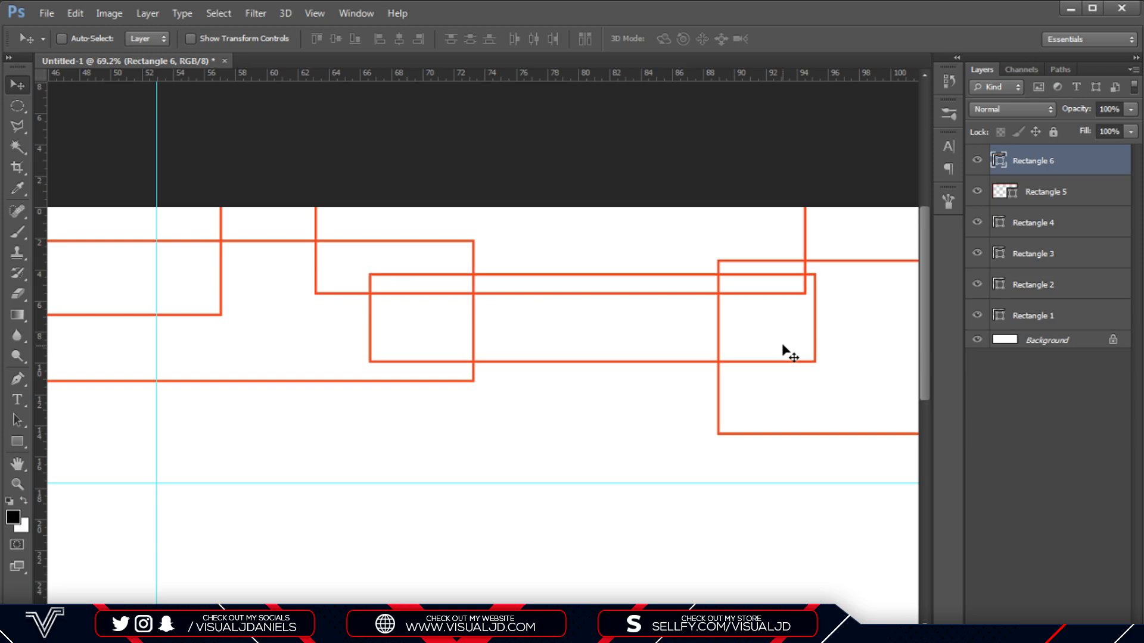
Draw five more outlined rectangles across the canvas, overlapping the upper row and reaching down around the horizontal guide.
{"action": "scroll", "coordinate": [781, 349], "scroll_direction": "down", "scroll_amount": 5}
{"action": "scroll", "coordinate": [781, 349], "scroll_direction": "up", "scroll_amount": 1}
{"action": "key", "text": "u"}
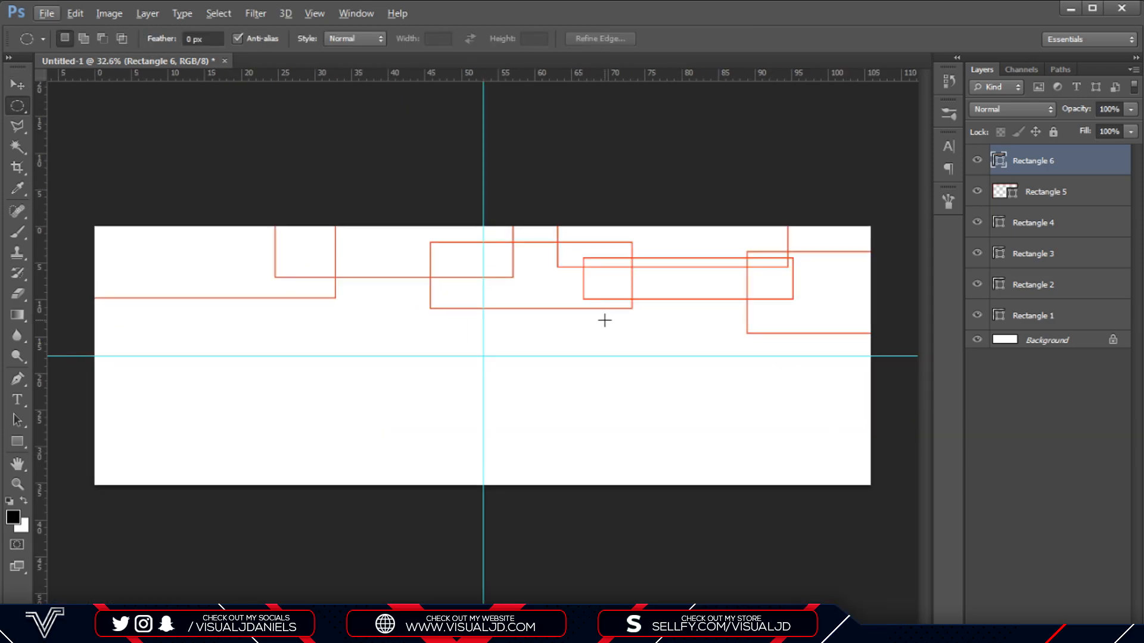
{"action": "left_click_drag", "start_coordinate": [240, 258], "coordinate": [393, 320]}
{"action": "mouse_move", "coordinate": [72, 280]}
{"action": "left_mouse_down"}
{"action": "mouse_move", "coordinate": [289, 360]}
{"action": "mouse_move", "coordinate": [264, 355]}
{"action": "left_mouse_up"}
{"action": "left_click_drag", "start_coordinate": [285, 290], "coordinate": [525, 342]}
{"action": "left_click_drag", "start_coordinate": [704, 380], "coordinate": [500, 282]}
{"action": "left_click_drag", "start_coordinate": [807, 356], "coordinate": [674, 291]}
Draw further overlapping outlined rectangles of varying size around and below the horizontal guide, undoing the misplaced one.
{"action": "left_click_drag", "start_coordinate": [416, 327], "coordinate": [562, 398]}
{"action": "left_click_drag", "start_coordinate": [227, 327], "coordinate": [375, 399]}
{"action": "key", "text": "ctrl+z"}
{"action": "left_click_drag", "start_coordinate": [187, 326], "coordinate": [387, 377]}
{"action": "mouse_move", "coordinate": [73, 334]}
{"action": "left_mouse_down"}
{"action": "mouse_move", "coordinate": [181, 416]}
{"action": "mouse_move", "coordinate": [217, 419]}
{"action": "left_mouse_up"}
{"action": "mouse_move", "coordinate": [701, 447]}
{"action": "left_mouse_down"}
{"action": "mouse_move", "coordinate": [520, 351]}
{"action": "mouse_move", "coordinate": [531, 342]}
{"action": "left_mouse_up"}
{"action": "mouse_move", "coordinate": [788, 433]}
{"action": "left_mouse_down"}
{"action": "mouse_move", "coordinate": [676, 369]}
{"action": "mouse_move", "coordinate": [892, 377]}
{"action": "left_mouse_up"}
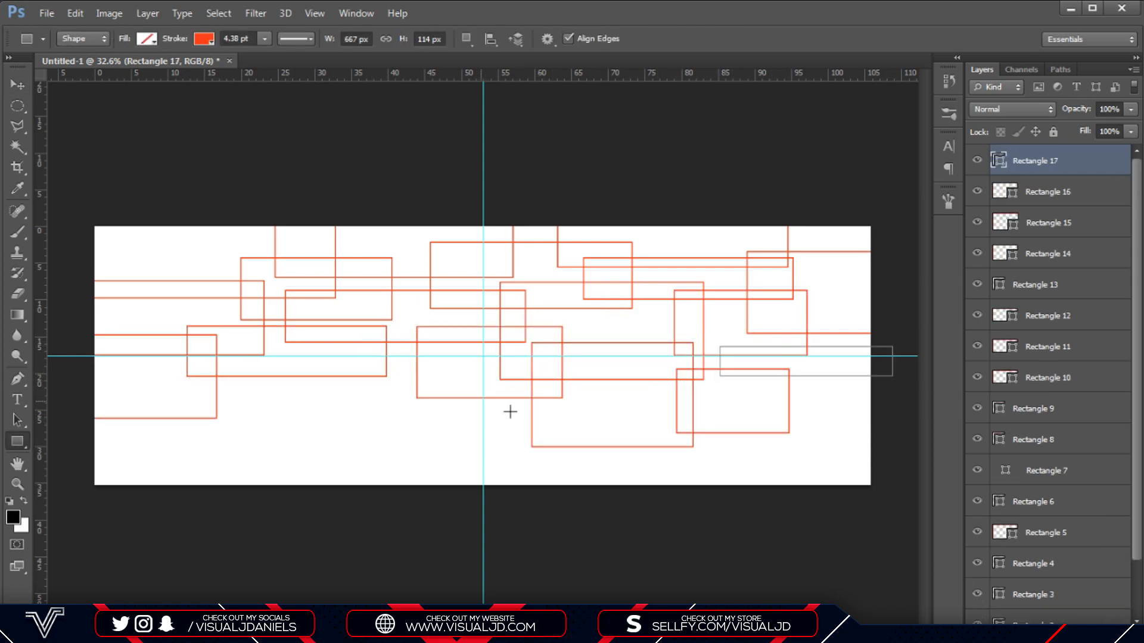
Fill the lower part of the canvas with more overlapping outlined rectangles of varying size.
{"action": "left_click_drag", "start_coordinate": [578, 425], "coordinate": [337, 392]}
{"action": "left_click_drag", "start_coordinate": [237, 369], "coordinate": [376, 406]}
{"action": "left_click_drag", "start_coordinate": [879, 504], "coordinate": [766, 416]}
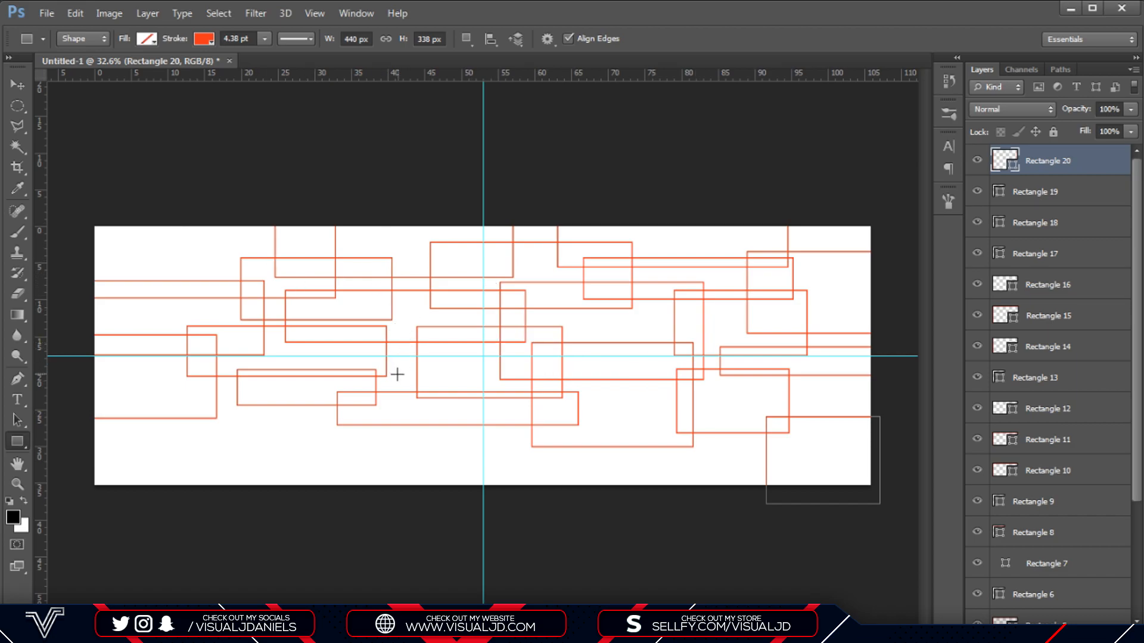
{"action": "left_click_drag", "start_coordinate": [822, 479], "coordinate": [626, 422]}
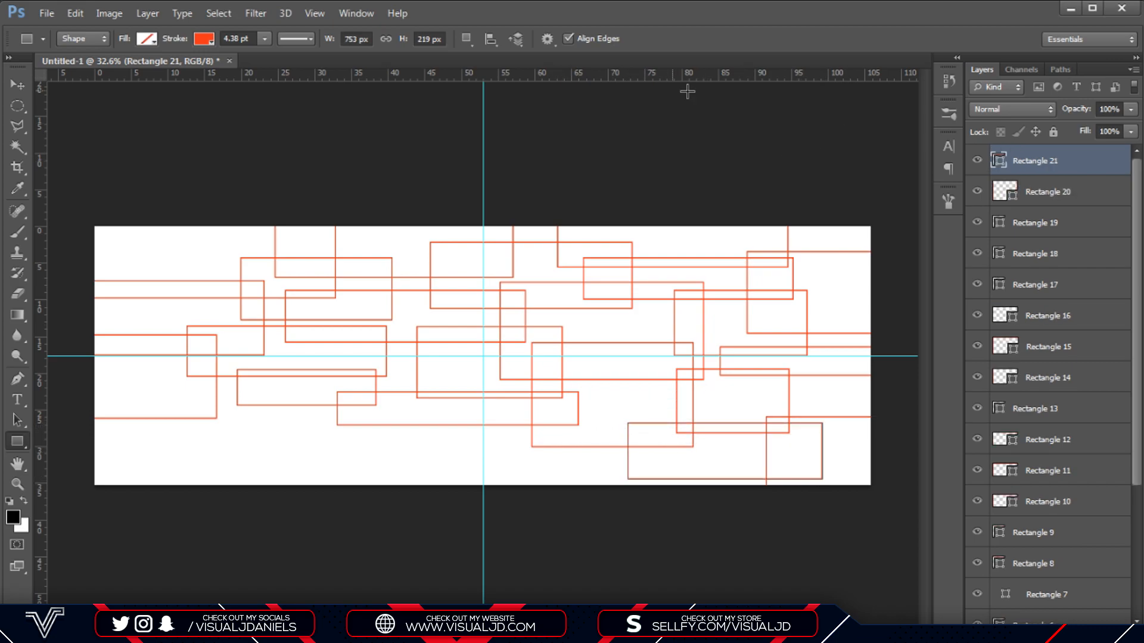
{"action": "left_click_drag", "start_coordinate": [165, 389], "coordinate": [391, 443]}
{"action": "left_click_drag", "start_coordinate": [568, 479], "coordinate": [423, 404]}
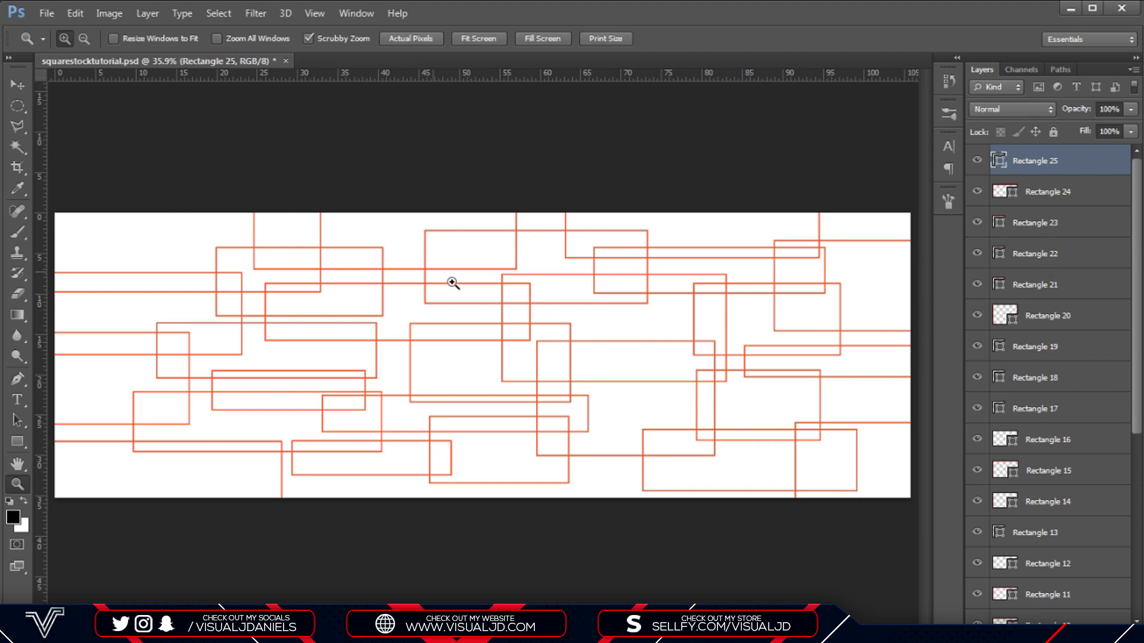
Select all the rectangle layers from Rectangle 25 down to Rectangle 1, leaving out the Background.
{"action": "scroll", "coordinate": [1033, 315], "scroll_direction": "down", "scroll_amount": 5}
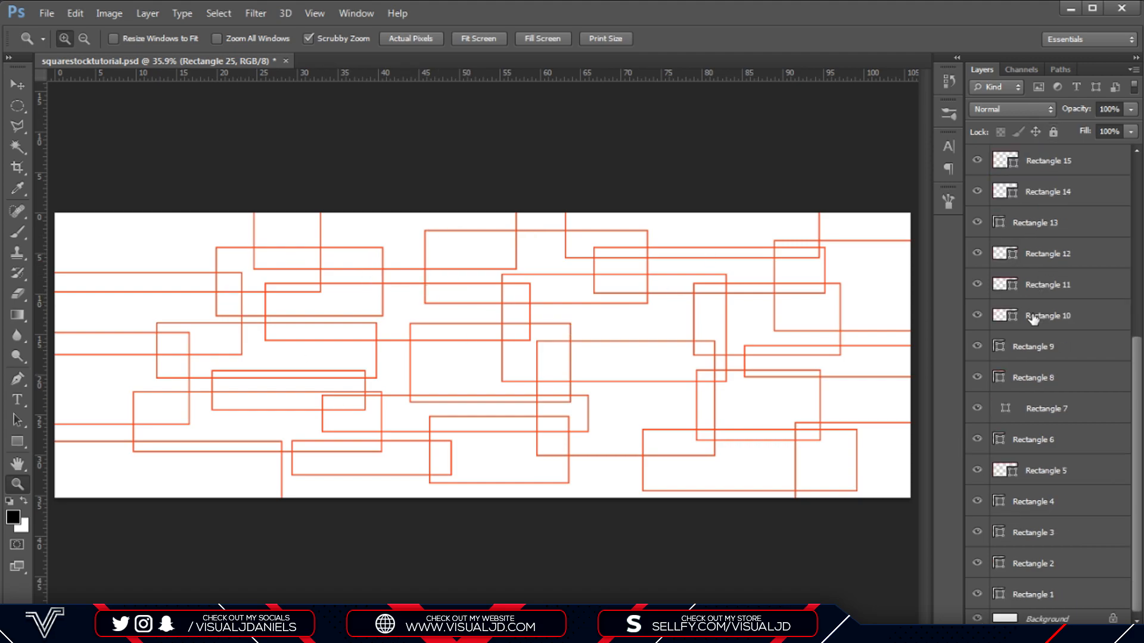
{"action": "scroll", "coordinate": [1034, 320], "scroll_direction": "up", "scroll_amount": 5}
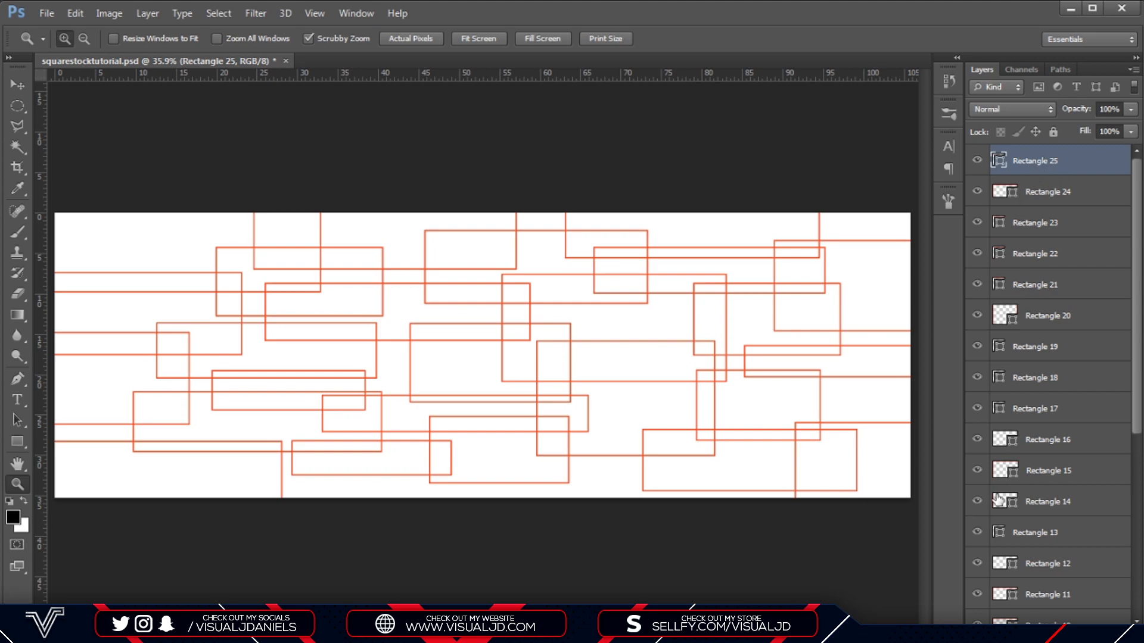
{"action": "scroll", "coordinate": [997, 499], "scroll_direction": "down", "scroll_amount": 5}
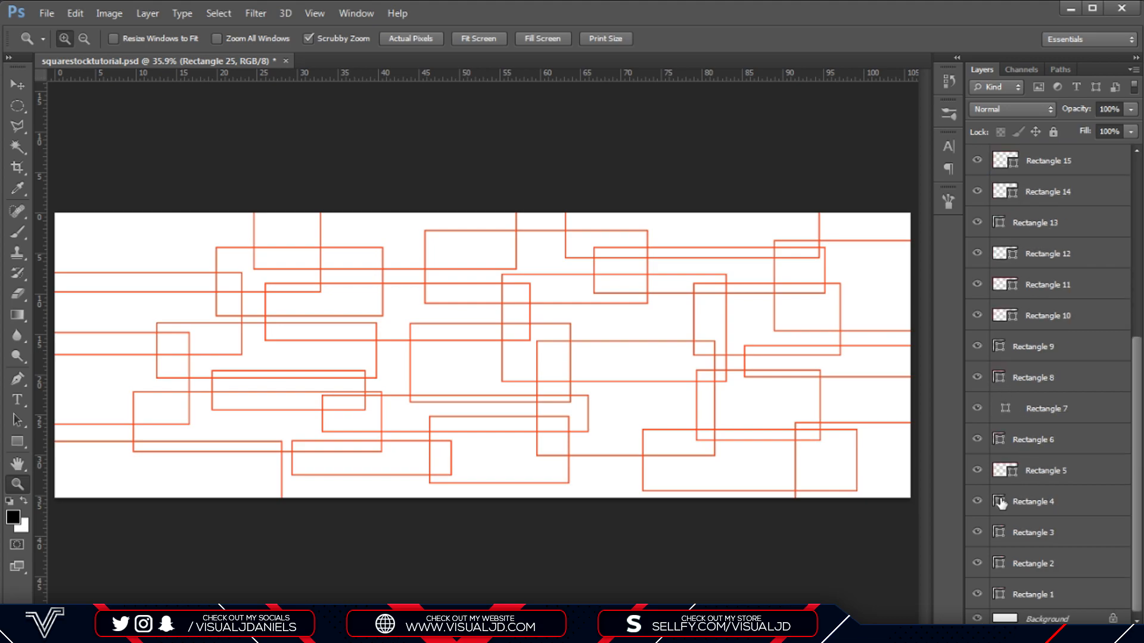
{"action": "left_click", "coordinate": [1046, 593], "text": "shift"}
{"action": "scroll", "coordinate": [1049, 569], "scroll_direction": "up", "scroll_amount": 5}
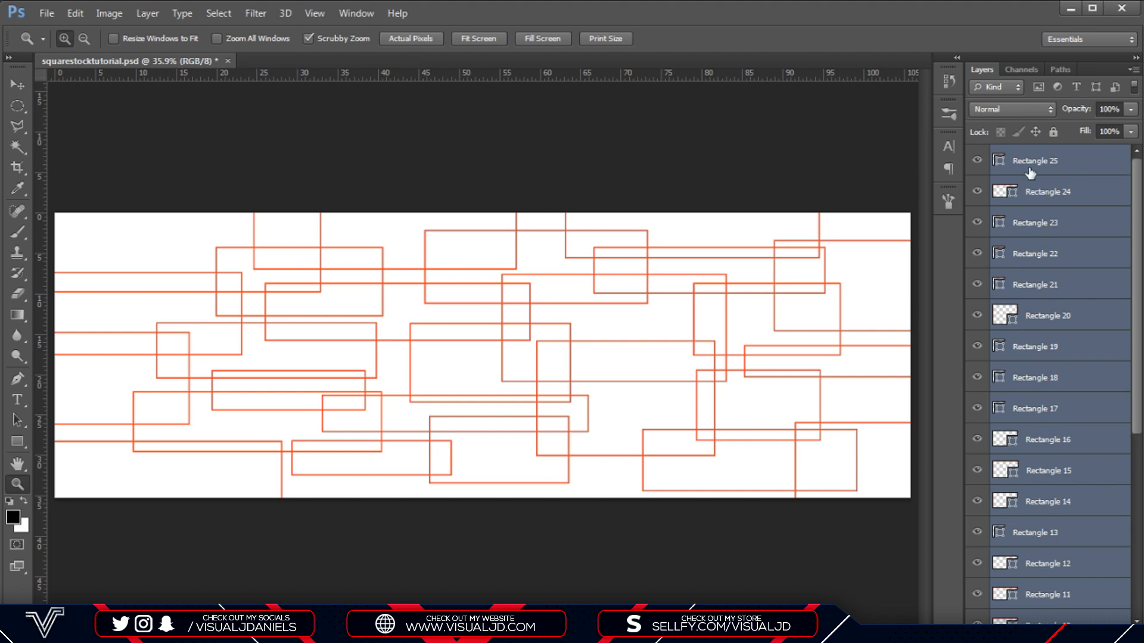
{"action": "scroll", "coordinate": [1080, 582], "scroll_direction": "down", "scroll_amount": 5}
Give all the selected rectangles a solid red fill and remove their stroke.
{"action": "key", "text": "u"}
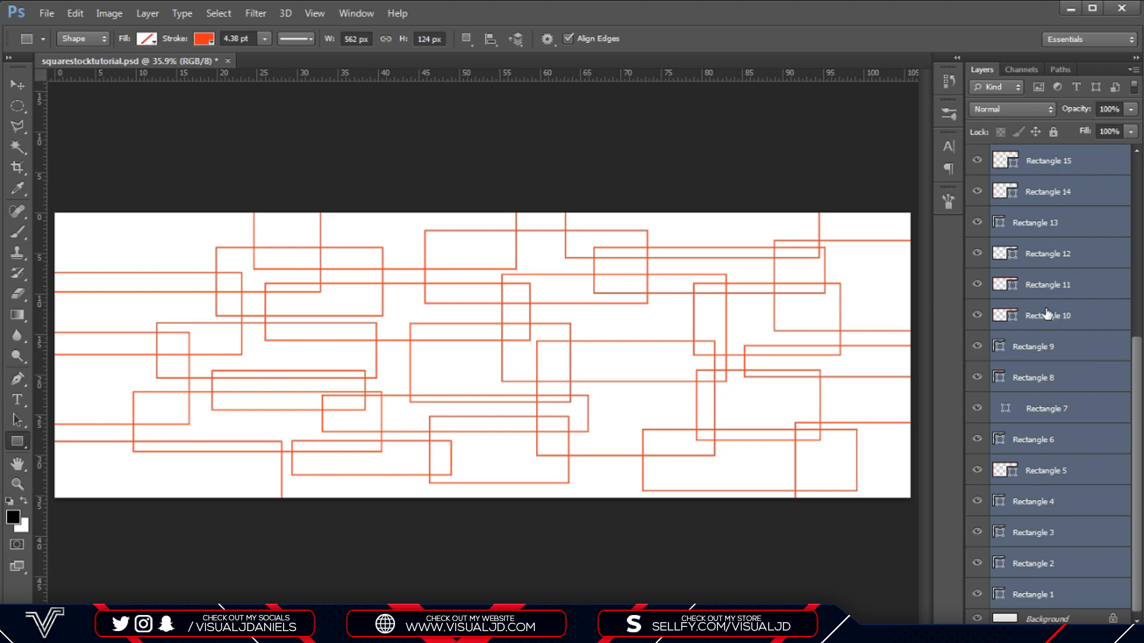
{"action": "left_click", "coordinate": [148, 39]}
{"action": "left_click", "coordinate": [98, 115]}
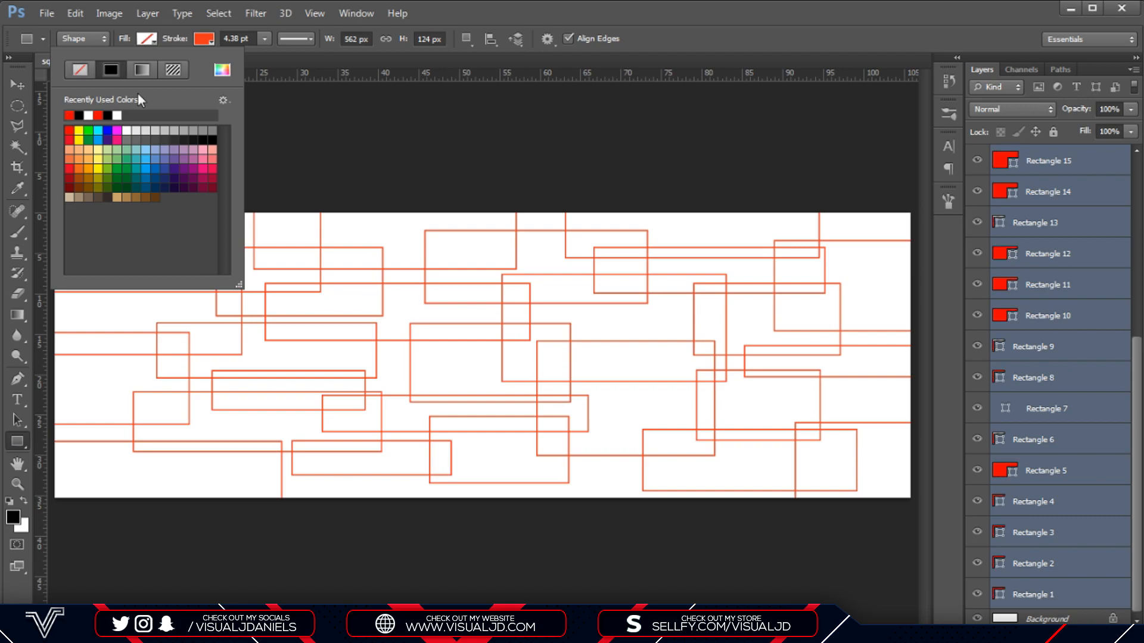
{"action": "left_click", "coordinate": [202, 39]}
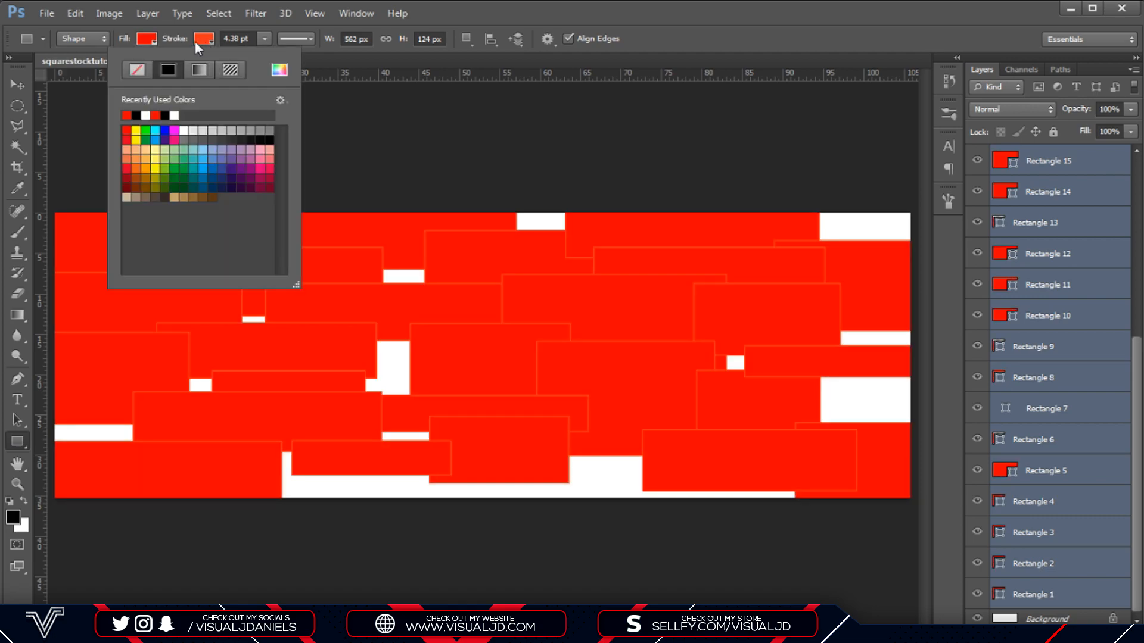
{"action": "left_click", "coordinate": [136, 70]}
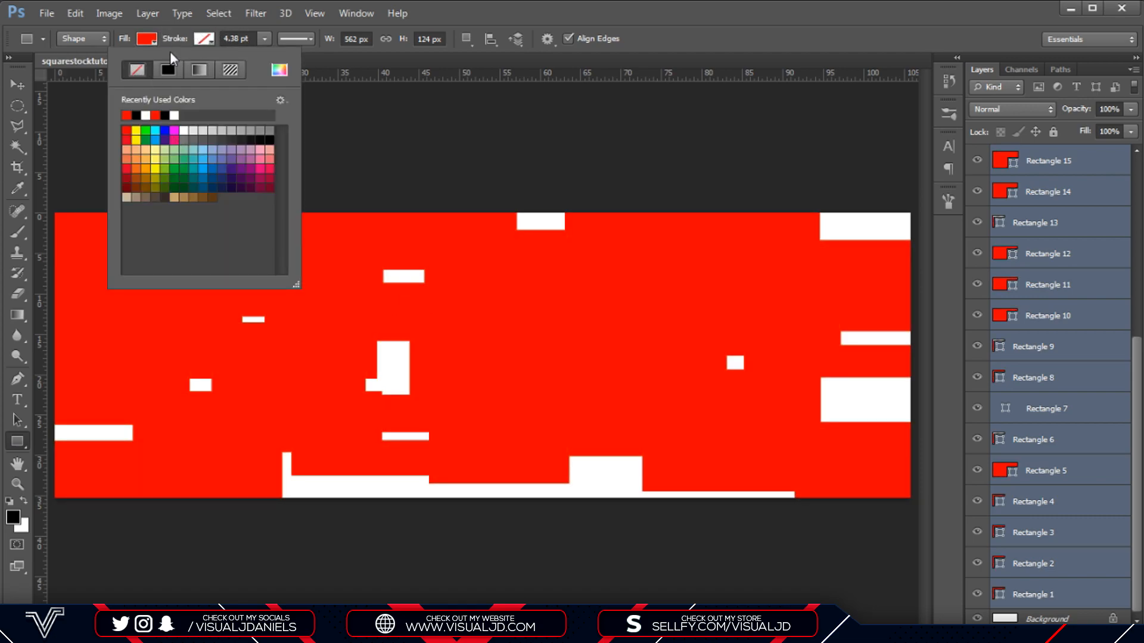
{"action": "left_click", "coordinate": [759, 3]}
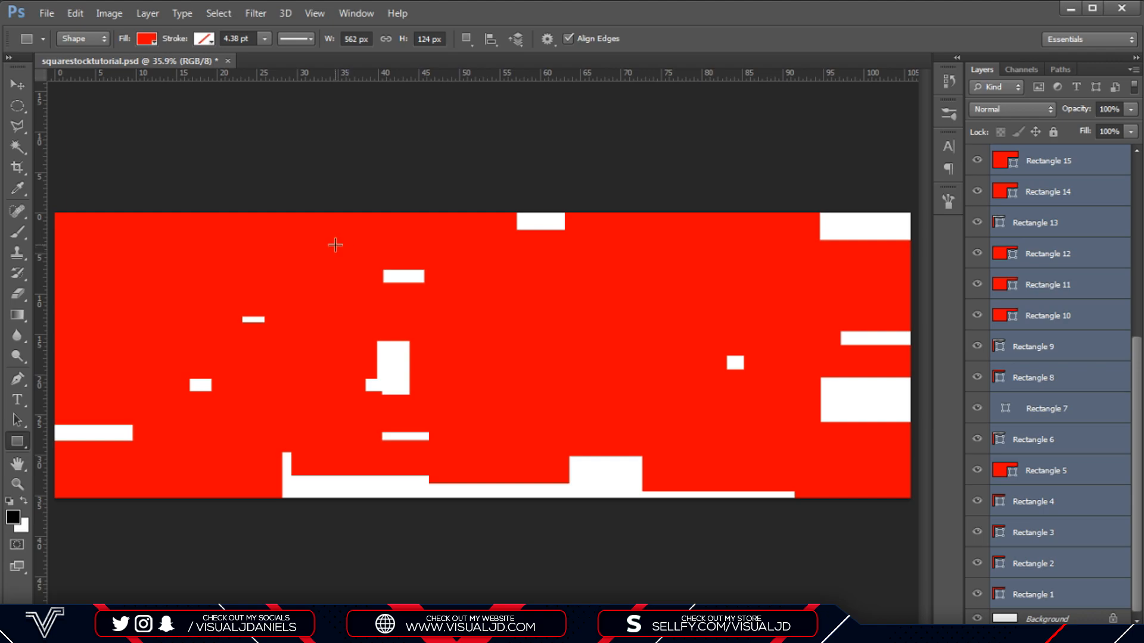
Try the selected rectangle layers at 48% opacity and restore them to 100%.
{"action": "left_click", "coordinate": [1130, 111]}
{"action": "left_click", "coordinate": [1090, 127]}
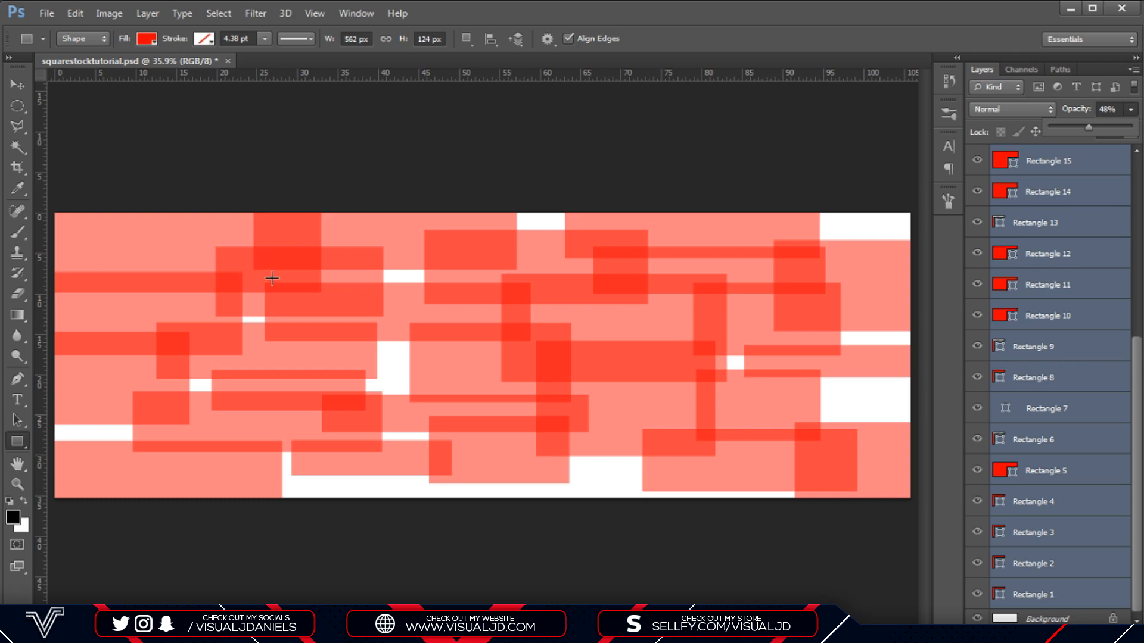
{"action": "scroll", "coordinate": [1060, 263], "scroll_direction": "up", "scroll_amount": 5}
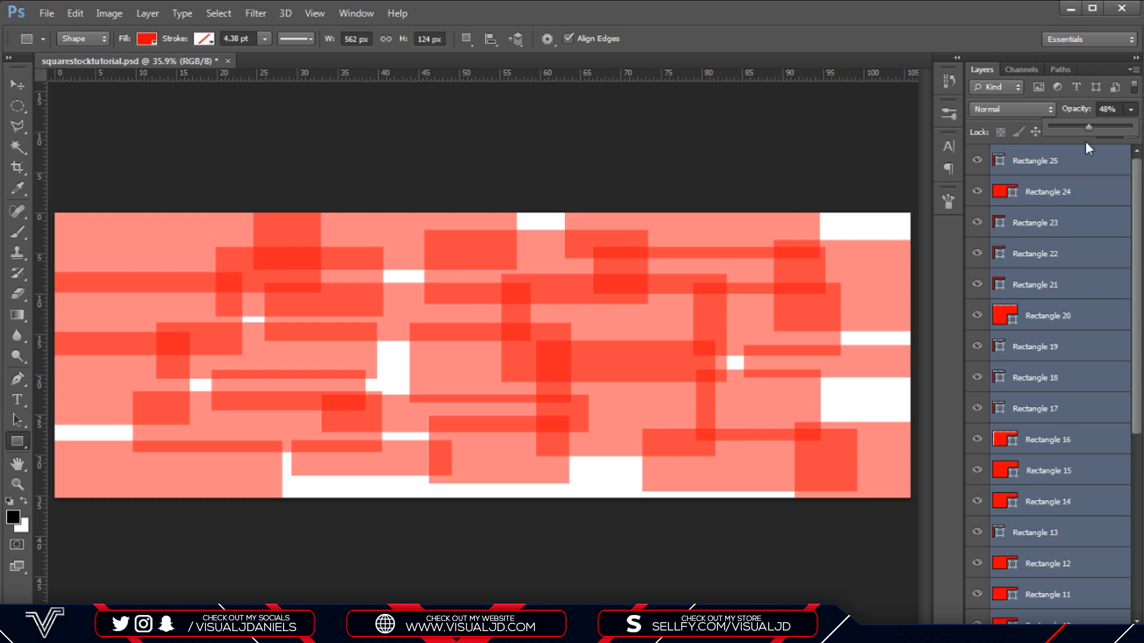
{"action": "left_click_drag", "start_coordinate": [1095, 124], "coordinate": [1141, 128]}
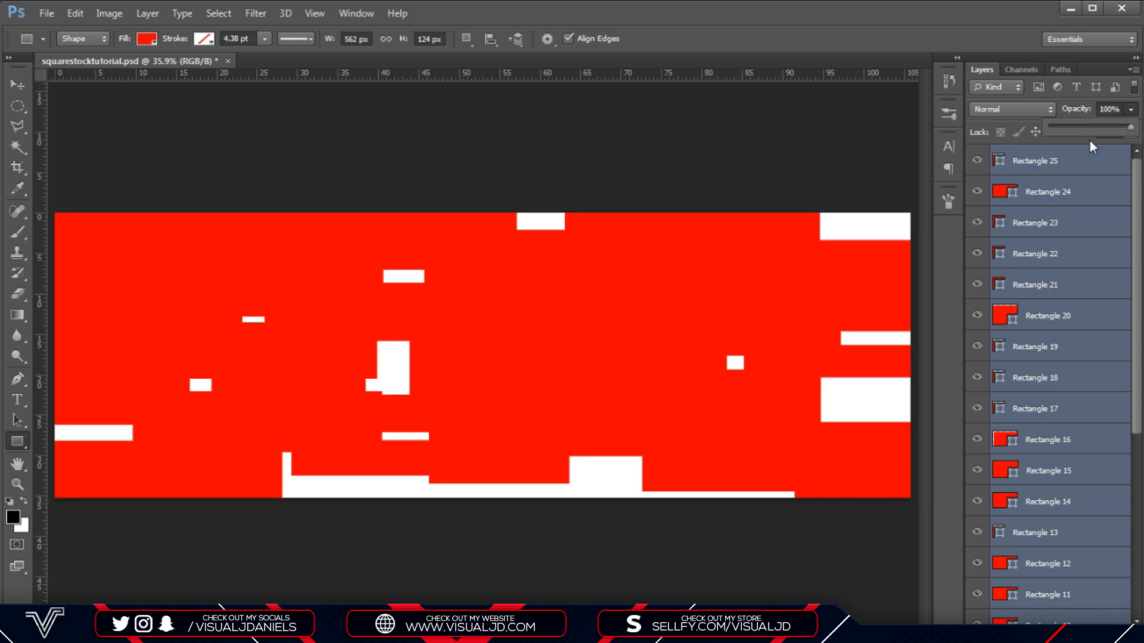
{"action": "left_click", "coordinate": [1135, 170]}
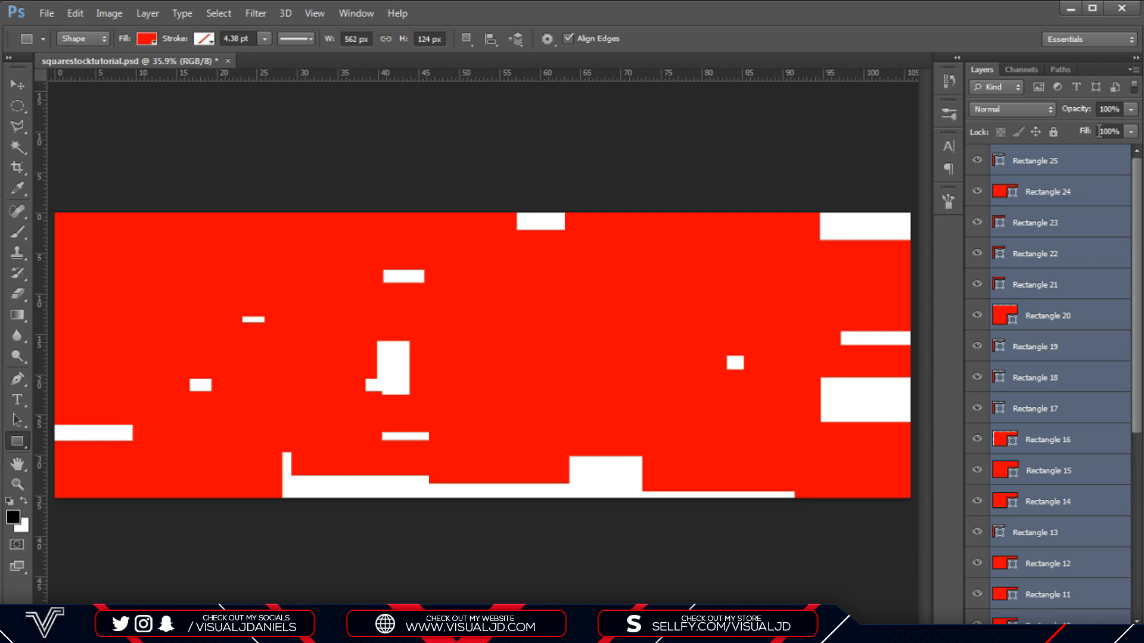
Set the fill opacity of all selected rectangle layers to 0%.
{"action": "left_click", "coordinate": [1130, 132]}
{"action": "left_click_drag", "start_coordinate": [1093, 145], "coordinate": [1016, 149]}
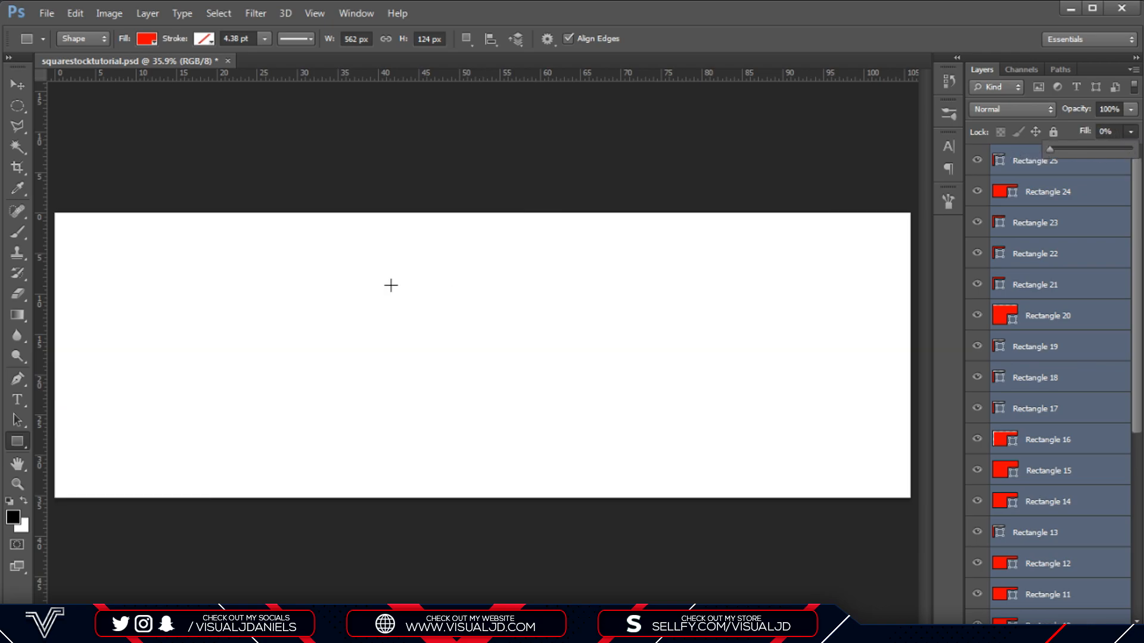
{"action": "key", "text": "v"}
Add a Gradient Overlay to Rectangle 25 using the black Foreground to Transparent preset.
{"action": "left_click", "coordinate": [1067, 161]}
{"action": "scroll", "coordinate": [1072, 396], "scroll_direction": "down", "scroll_amount": 5}
{"action": "scroll", "coordinate": [1066, 417], "scroll_direction": "up", "scroll_amount": 5}
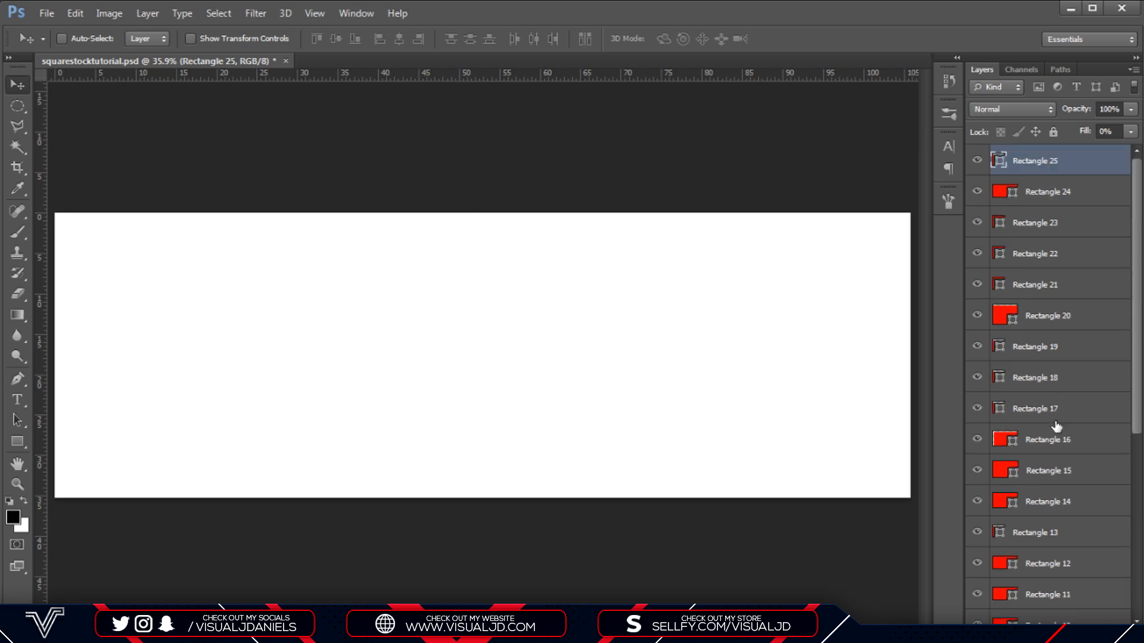
{"action": "double_click", "coordinate": [1084, 166]}
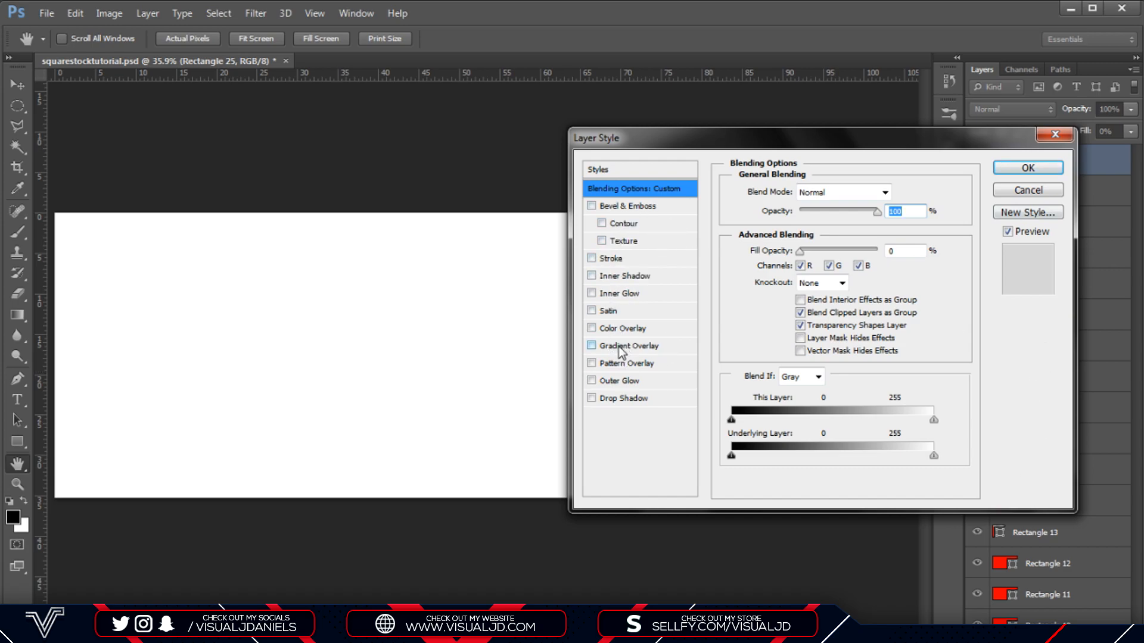
{"action": "left_click", "coordinate": [593, 346]}
{"action": "left_click", "coordinate": [831, 229]}
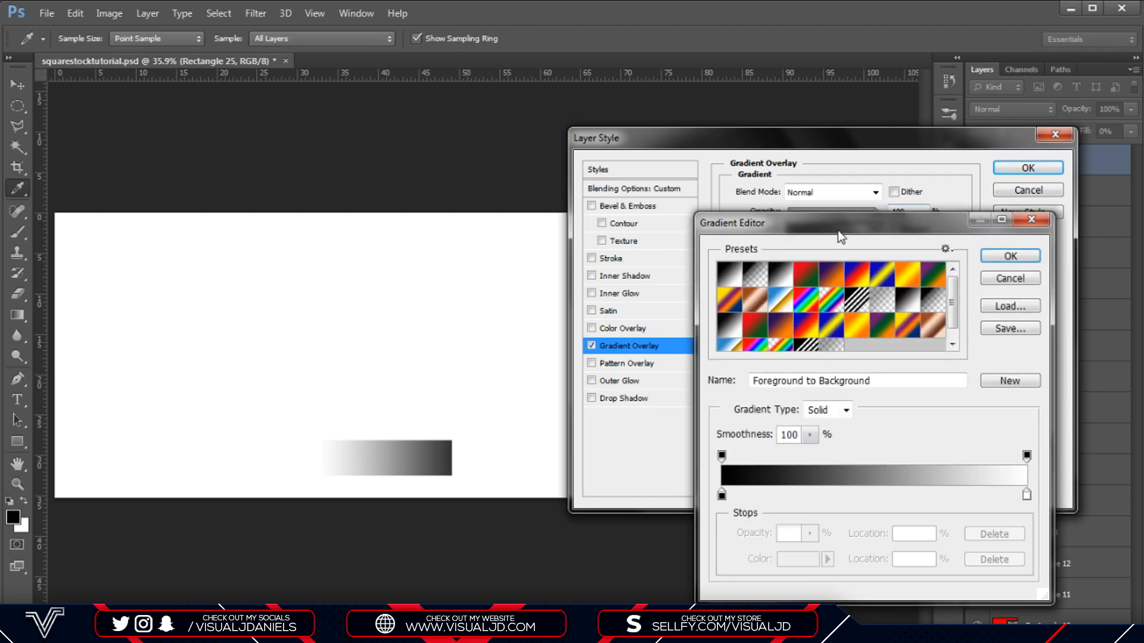
{"action": "left_click_drag", "start_coordinate": [823, 232], "coordinate": [825, 255]}
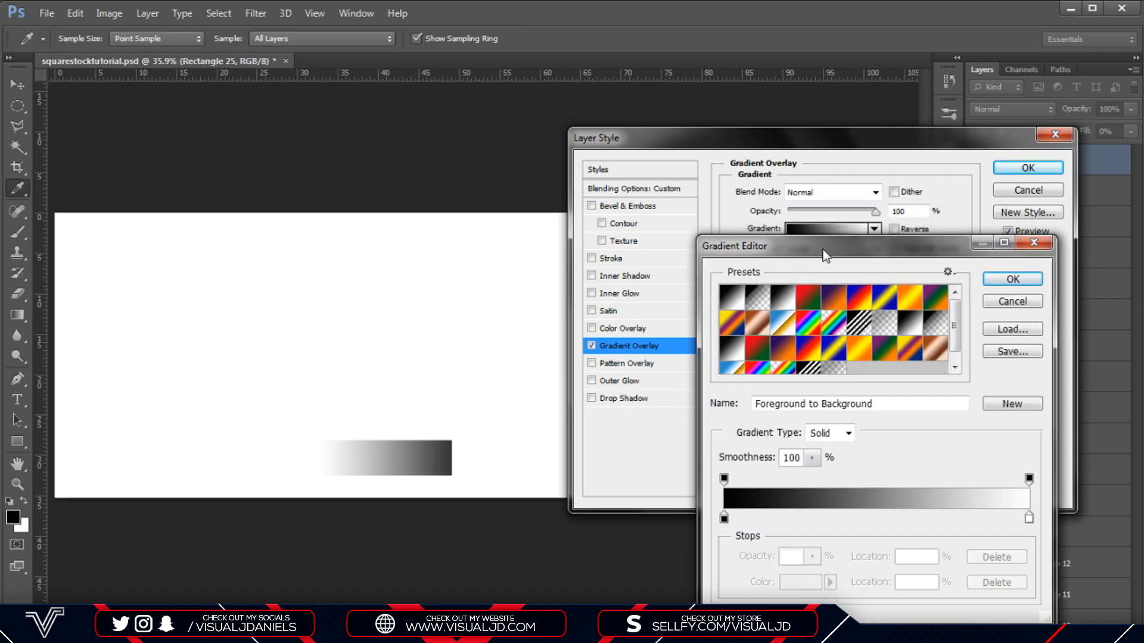
{"action": "left_click", "coordinate": [762, 303]}
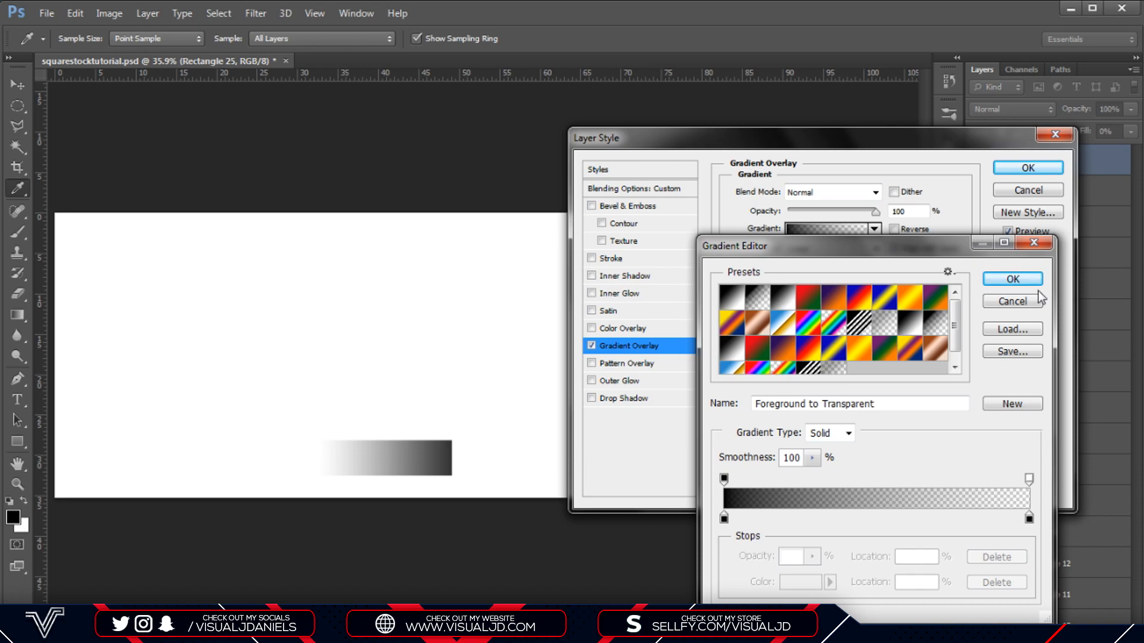
{"action": "left_click", "coordinate": [1013, 278]}
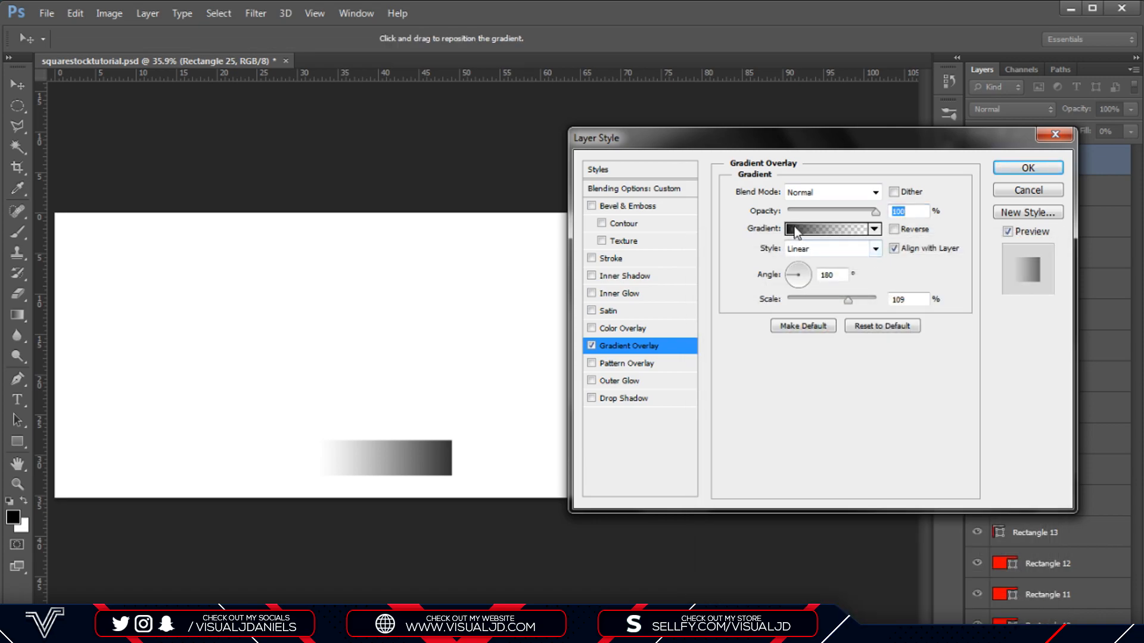
{"action": "left_click", "coordinate": [1013, 168]}
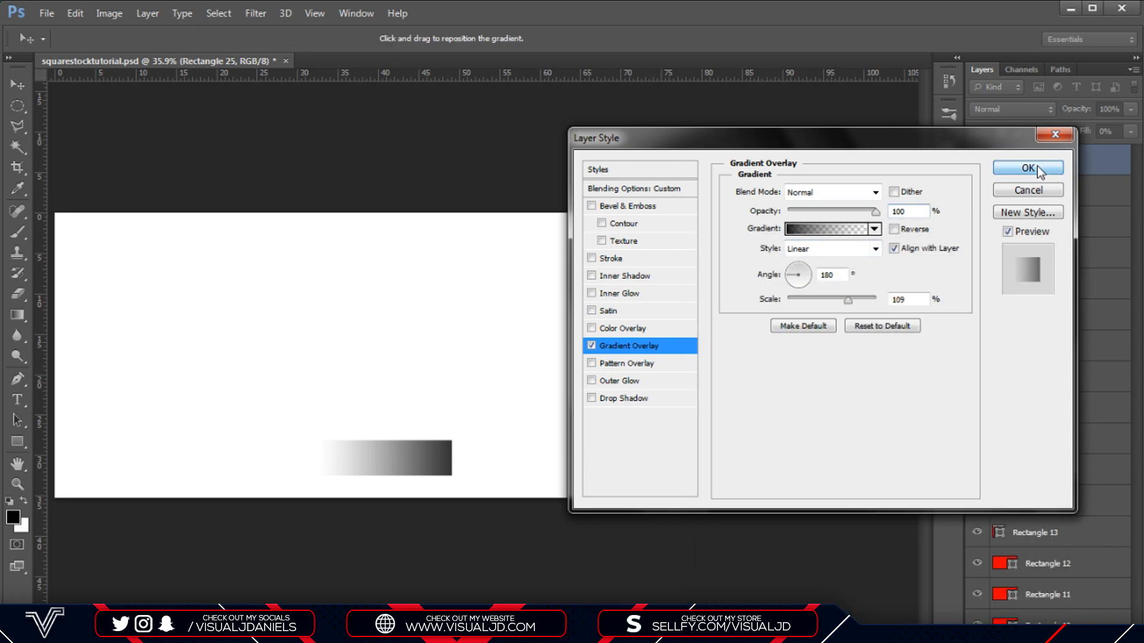
Try red as the foreground colour and check how it changes the gradient presets for Rectangle 25's overlay.
{"action": "left_click", "coordinate": [14, 520]}
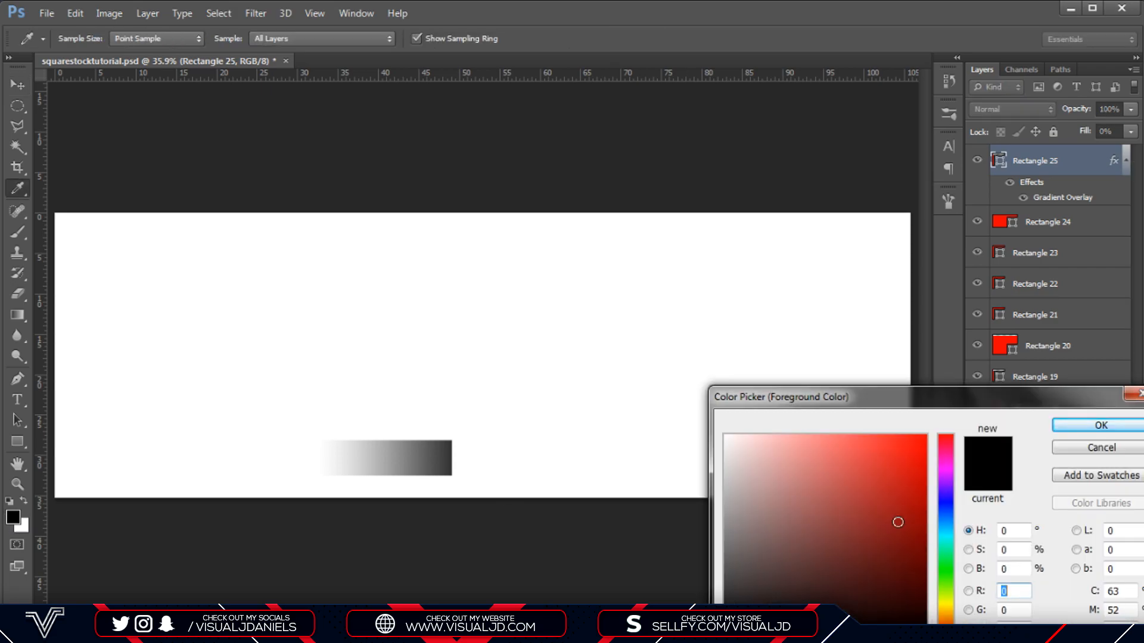
{"action": "left_click", "coordinate": [1001, 223]}
{"action": "left_click", "coordinate": [1101, 426]}
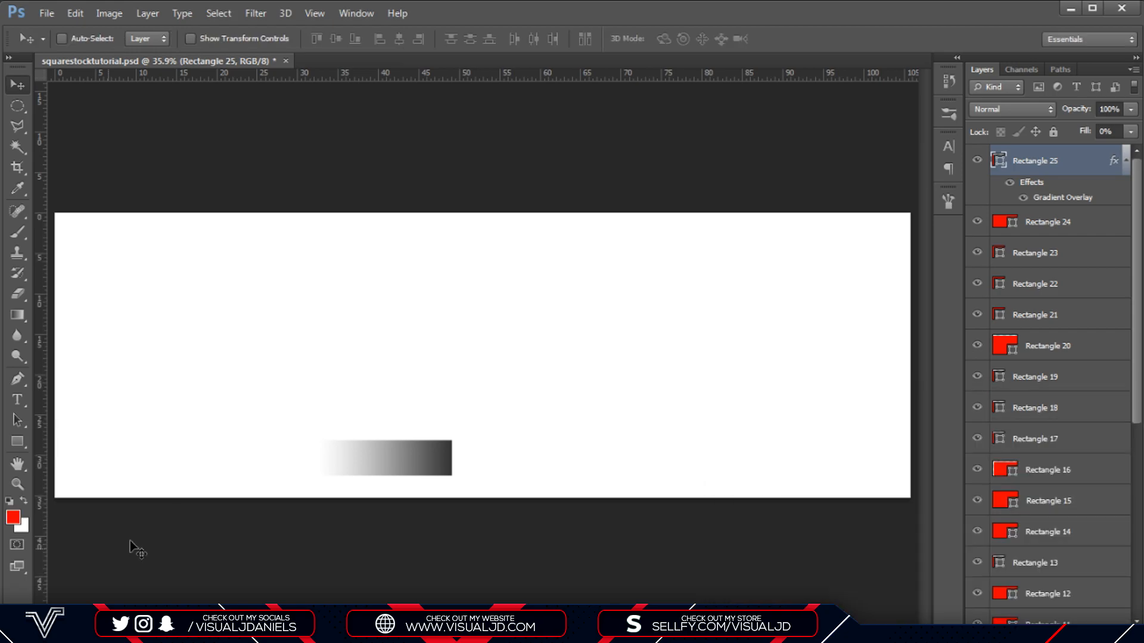
{"action": "double_click", "coordinate": [1062, 198]}
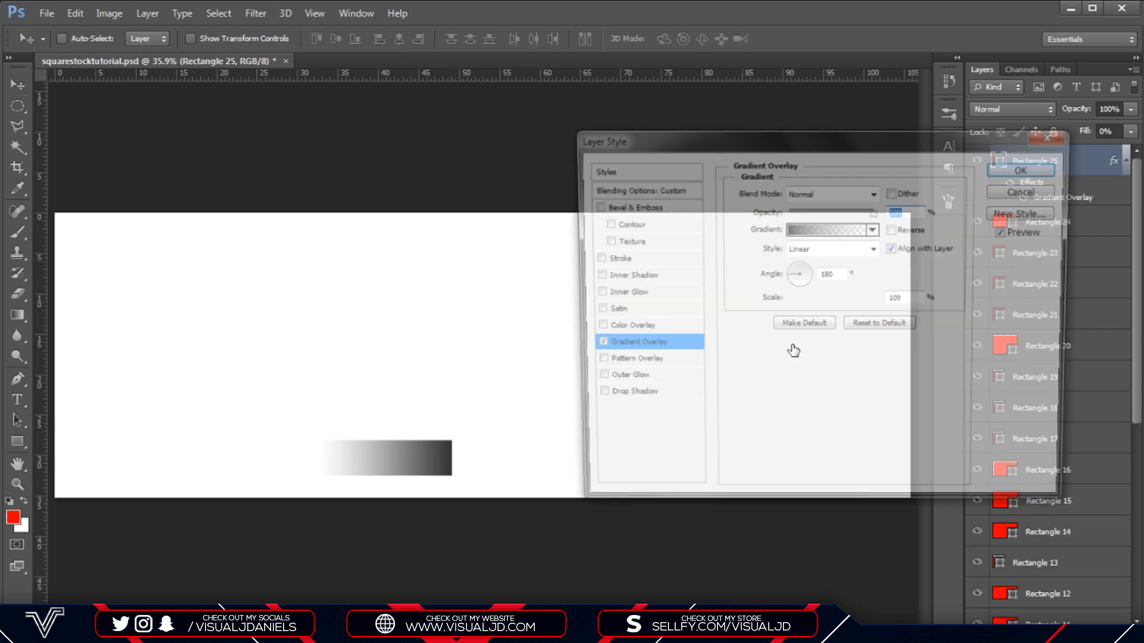
{"action": "left_click", "coordinate": [819, 229]}
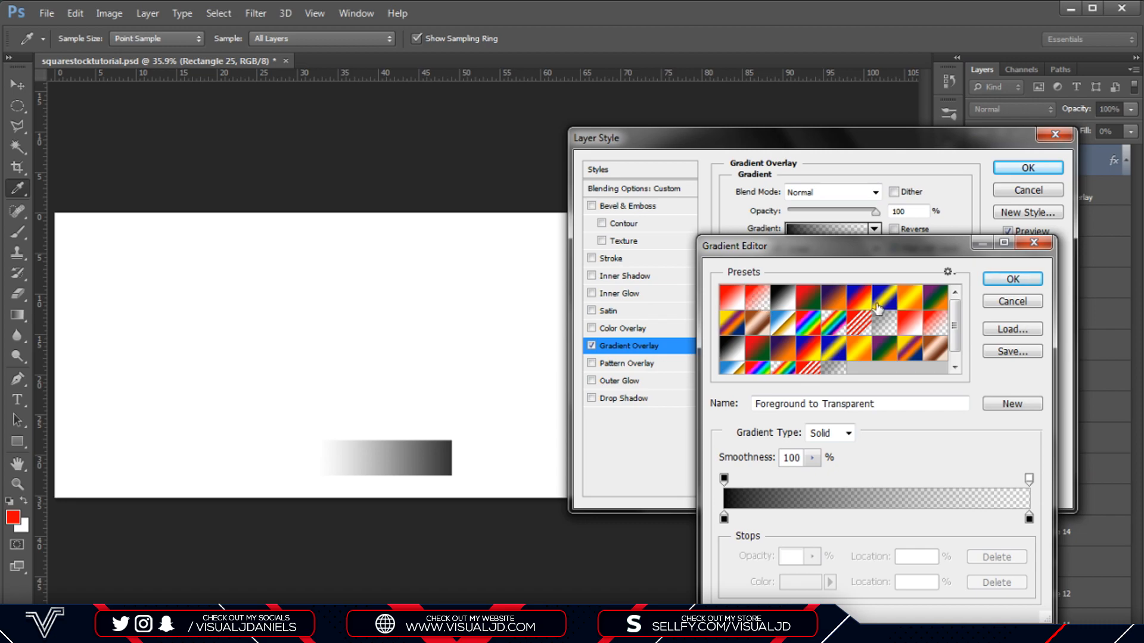
{"action": "left_click", "coordinate": [995, 281]}
{"action": "left_click", "coordinate": [1026, 169]}
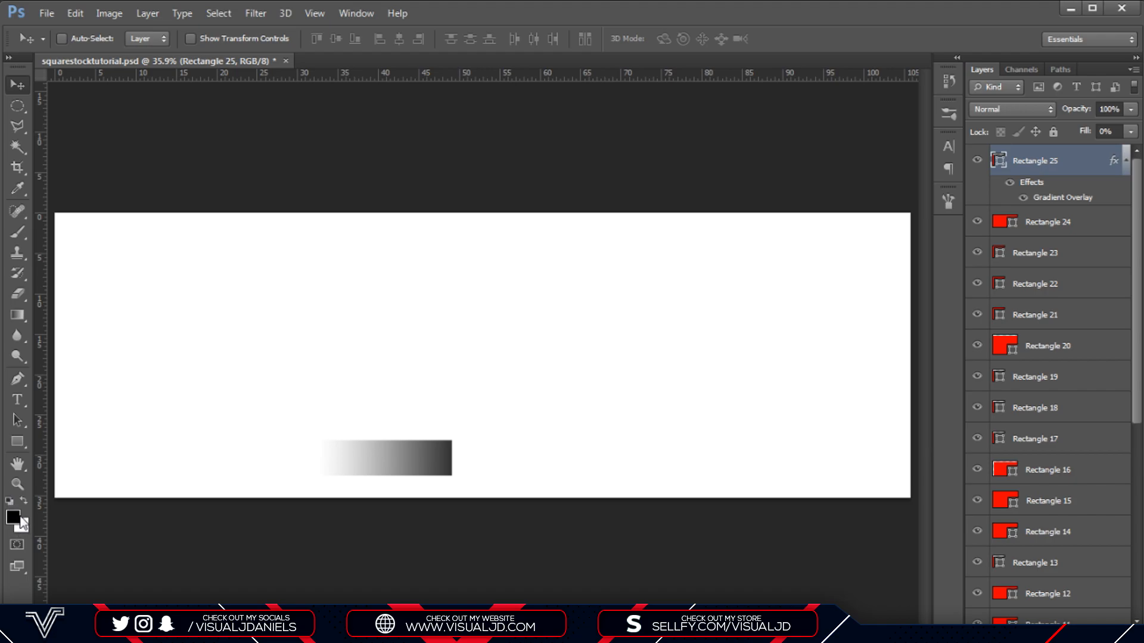
Review the gradient in Rectangle 25's Gradient Overlay settings and accept it.
{"action": "double_click", "coordinate": [1041, 202]}
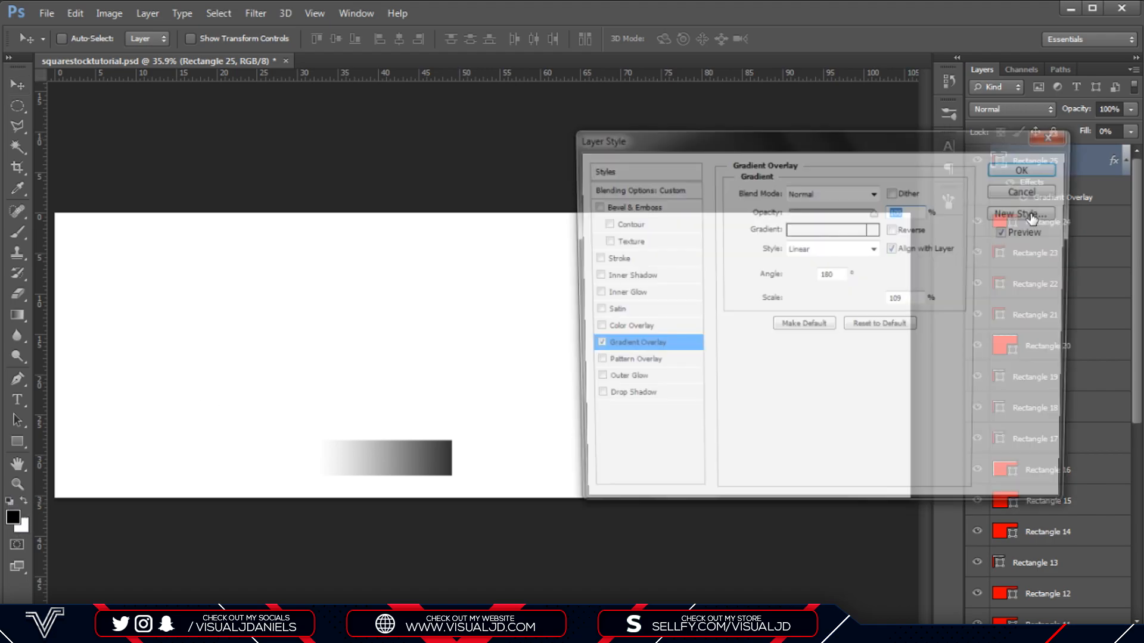
{"action": "left_click", "coordinate": [829, 229]}
{"action": "left_click", "coordinate": [1011, 279]}
{"action": "left_click", "coordinate": [1039, 168]}
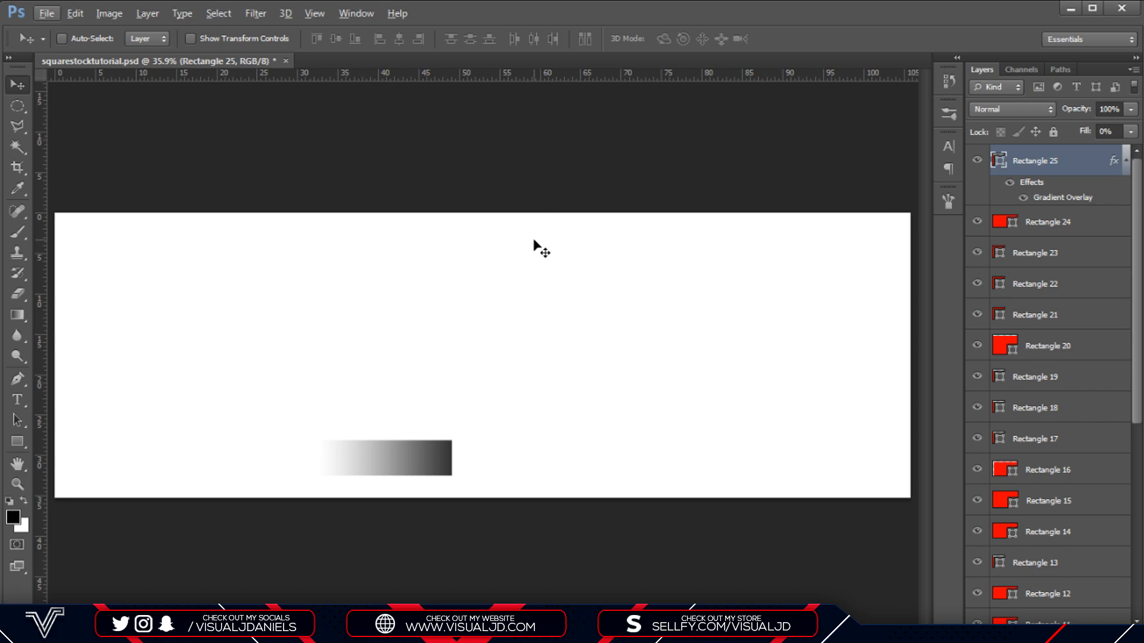
Copy the Gradient Overlay from Rectangle 25 to the layers Rectangle 24 to Rectangle 20.
{"action": "key", "text": "alt"}
{"action": "left_click_drag", "start_coordinate": [1049, 230], "coordinate": [1048, 229]}
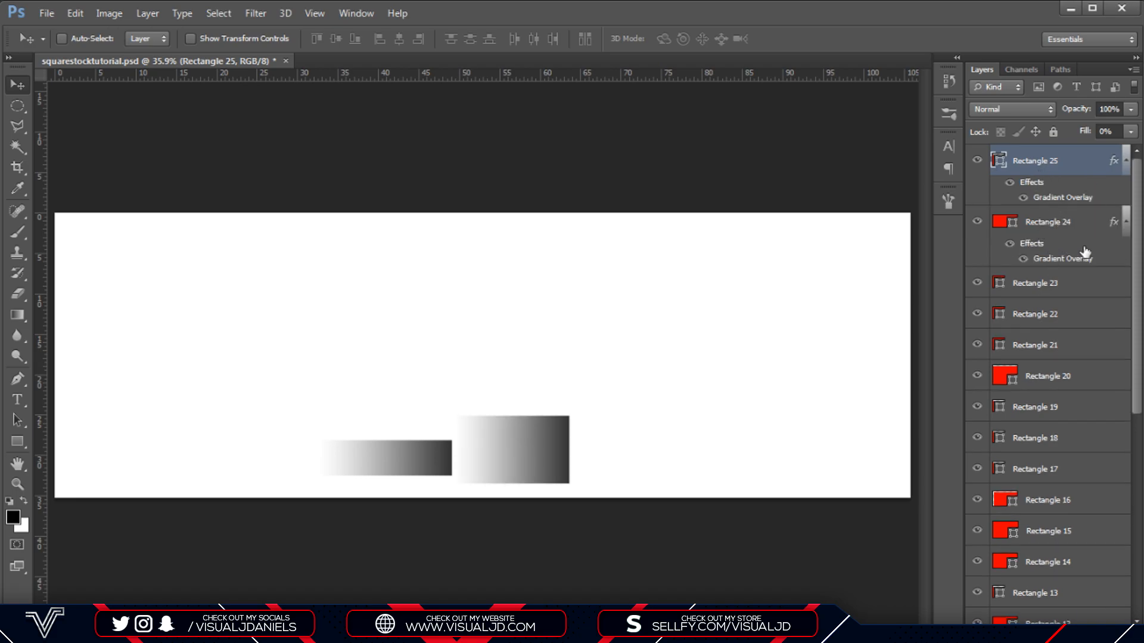
{"action": "left_click_drag", "start_coordinate": [1054, 263], "coordinate": [1051, 283]}
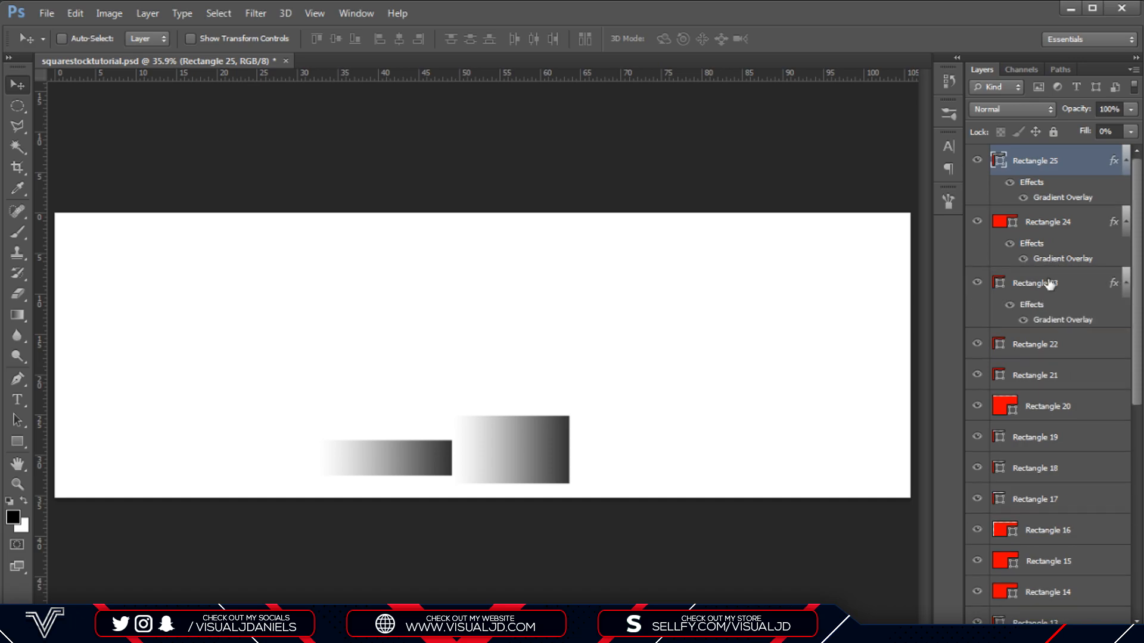
{"action": "left_click_drag", "start_coordinate": [1063, 322], "coordinate": [1050, 406]}
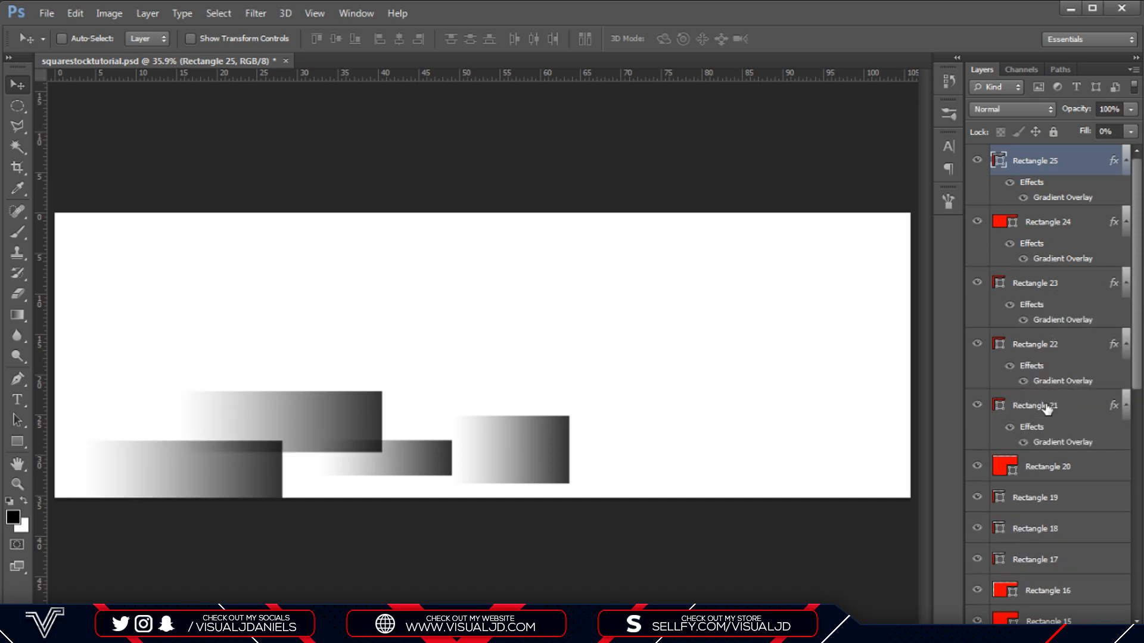
{"action": "left_click_drag", "start_coordinate": [1052, 453], "coordinate": [1047, 467]}
Copy the Gradient Overlay onward to the layers Rectangle 19 to Rectangle 14.
{"action": "scroll", "coordinate": [1058, 453], "scroll_direction": "down", "scroll_amount": 4}
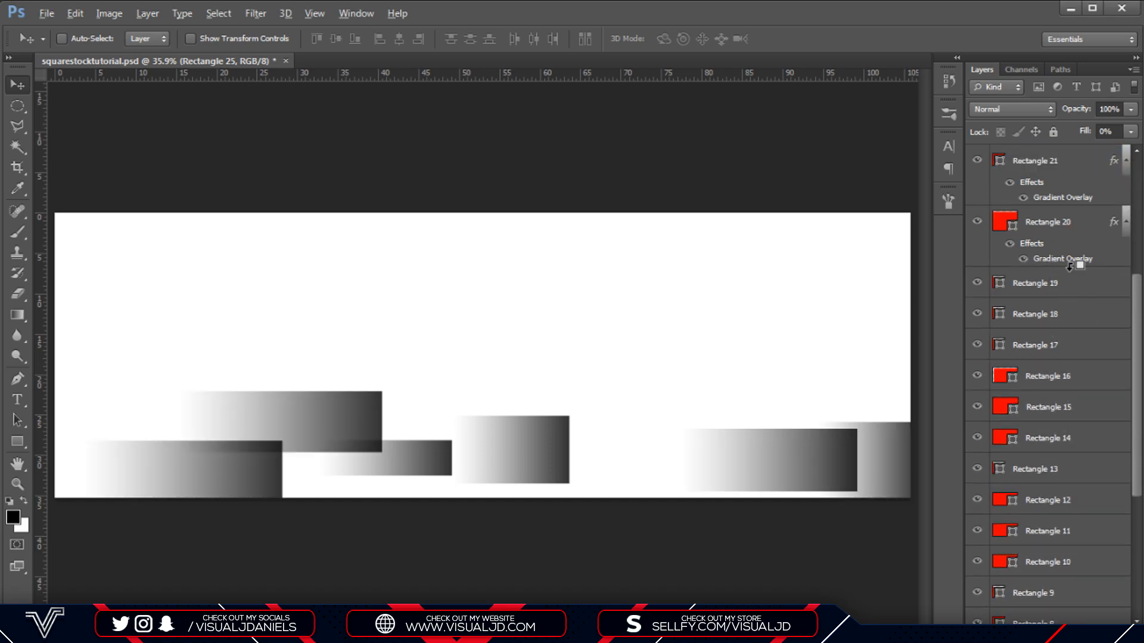
{"action": "left_click_drag", "start_coordinate": [1067, 260], "coordinate": [1067, 281]}
{"action": "left_click_drag", "start_coordinate": [1063, 320], "coordinate": [1060, 344]}
{"action": "left_click_drag", "start_coordinate": [1057, 381], "coordinate": [1054, 406]}
{"action": "scroll", "coordinate": [1058, 399], "scroll_direction": "down", "scroll_amount": 4}
{"action": "left_click_drag", "start_coordinate": [1060, 200], "coordinate": [1059, 223]}
{"action": "left_click_drag", "start_coordinate": [1058, 259], "coordinate": [1057, 283]}
{"action": "left_click_drag", "start_coordinate": [1057, 320], "coordinate": [1056, 342]}
Copy the Gradient Overlay to the remaining layers, from Rectangle 13 down to Rectangle 1.
{"action": "scroll", "coordinate": [1057, 345], "scroll_direction": "down", "scroll_amount": 4}
{"action": "left_click_drag", "start_coordinate": [1062, 197], "coordinate": [1059, 282]}
{"action": "left_click_drag", "start_coordinate": [1058, 321], "coordinate": [1055, 343]}
{"action": "scroll", "coordinate": [1054, 344], "scroll_direction": "down", "scroll_amount": 2}
{"action": "left_click_drag", "start_coordinate": [1053, 292], "coordinate": [1051, 315]}
{"action": "left_click_drag", "start_coordinate": [1051, 353], "coordinate": [1055, 437]}
{"action": "scroll", "coordinate": [1054, 412], "scroll_direction": "down", "scroll_amount": 2}
{"action": "left_click_drag", "start_coordinate": [1056, 475], "coordinate": [1058, 498]}
{"action": "left_click_drag", "start_coordinate": [1059, 535], "coordinate": [1060, 554]}
{"action": "scroll", "coordinate": [1061, 536], "scroll_direction": "down", "scroll_amount": 4}
{"action": "left_click_drag", "start_coordinate": [1066, 506], "coordinate": [1055, 592]}
{"action": "left_click", "coordinate": [1055, 594]}
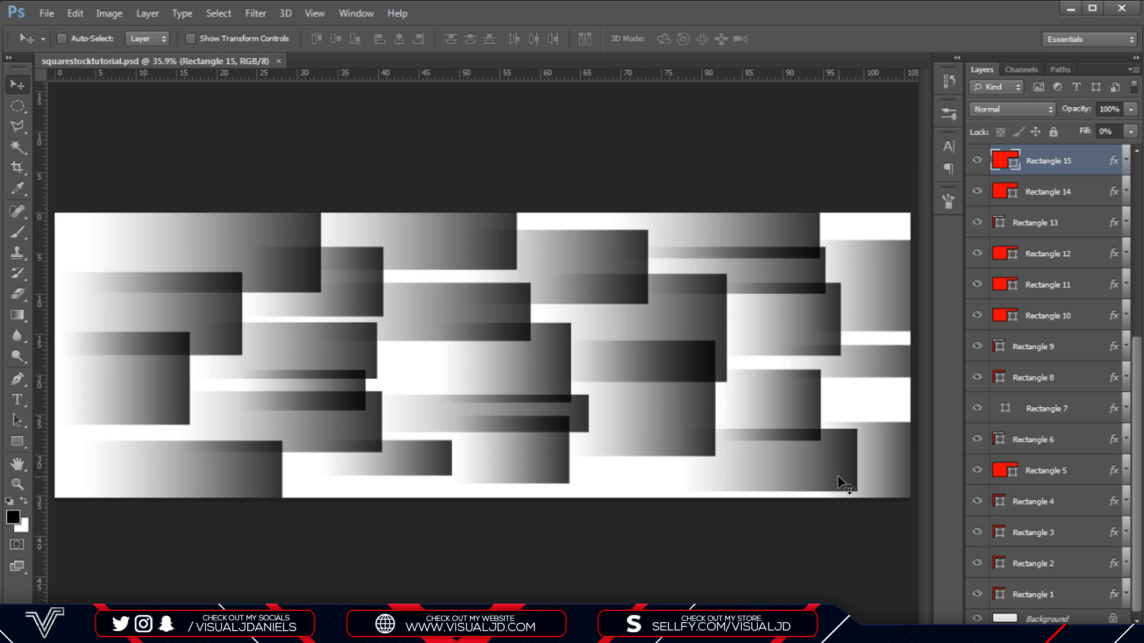
{"action": "scroll", "coordinate": [1132, 369], "scroll_direction": "up", "scroll_amount": 5}
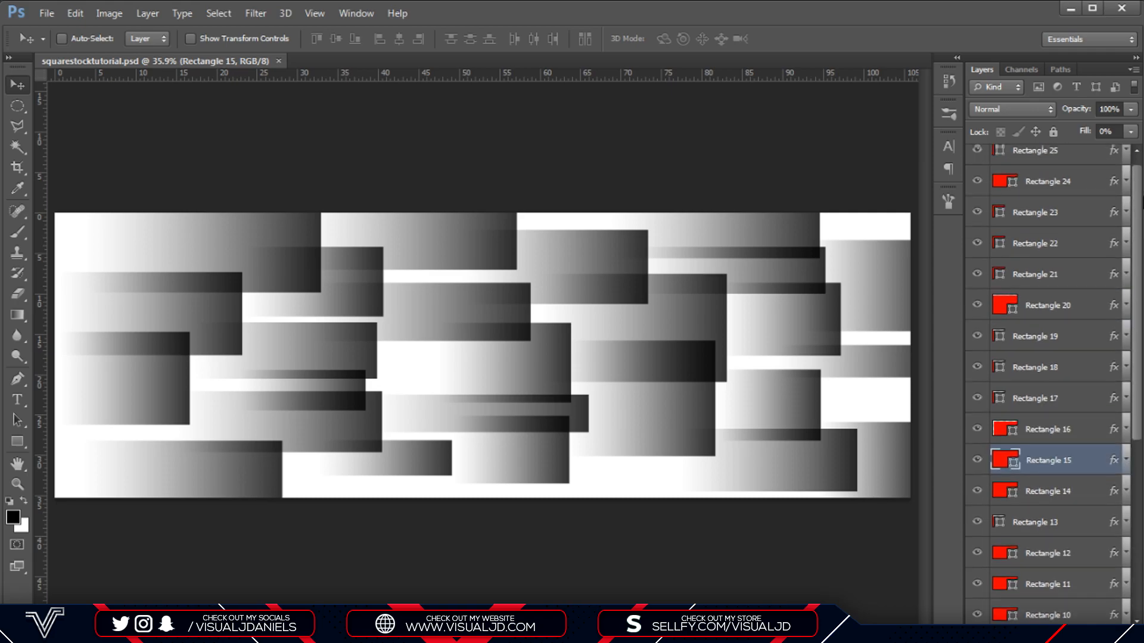
{"action": "scroll", "coordinate": [1134, 417], "scroll_direction": "down", "scroll_amount": 5}
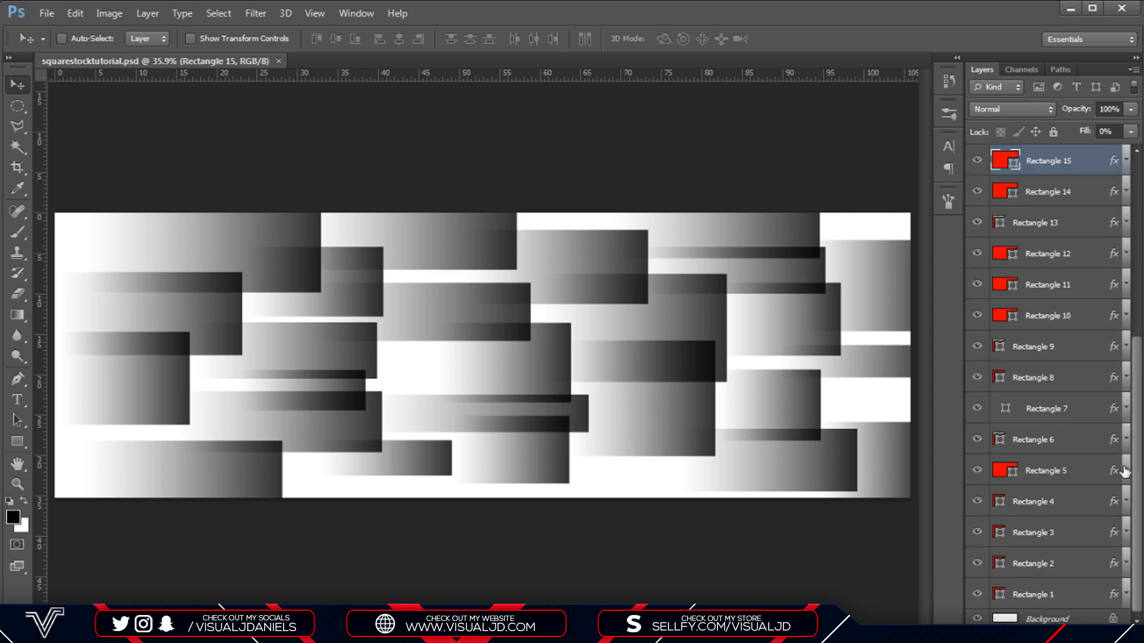
{"action": "left_click", "coordinate": [1037, 589]}
{"action": "scroll", "coordinate": [1049, 298], "scroll_direction": "up", "scroll_amount": 5}
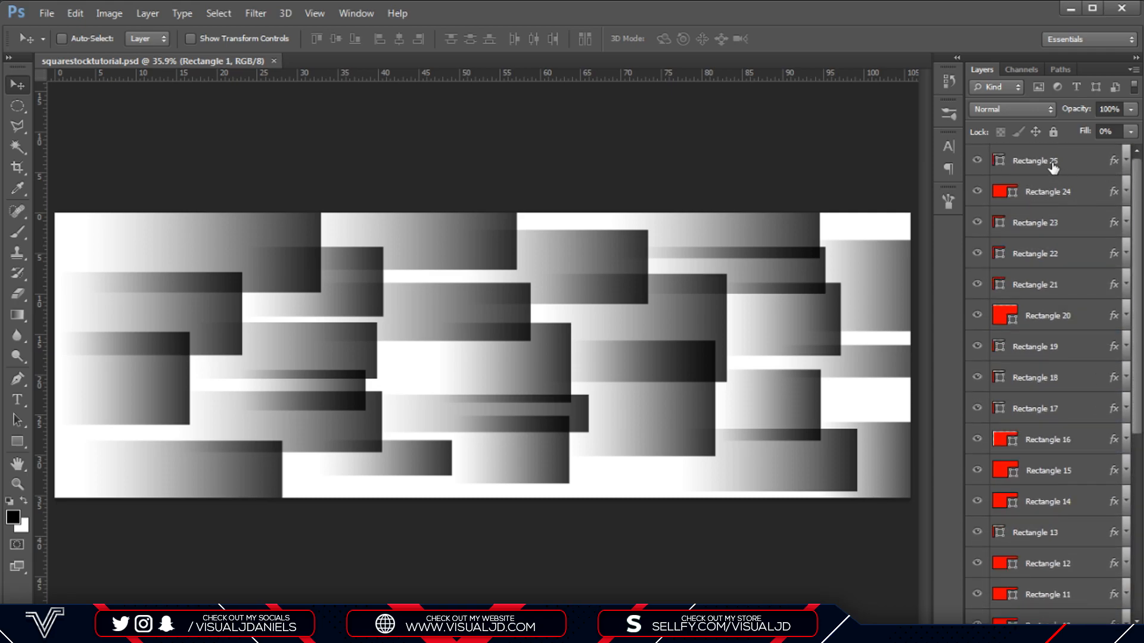
{"action": "left_click", "coordinate": [801, 223], "text": "ctrl"}
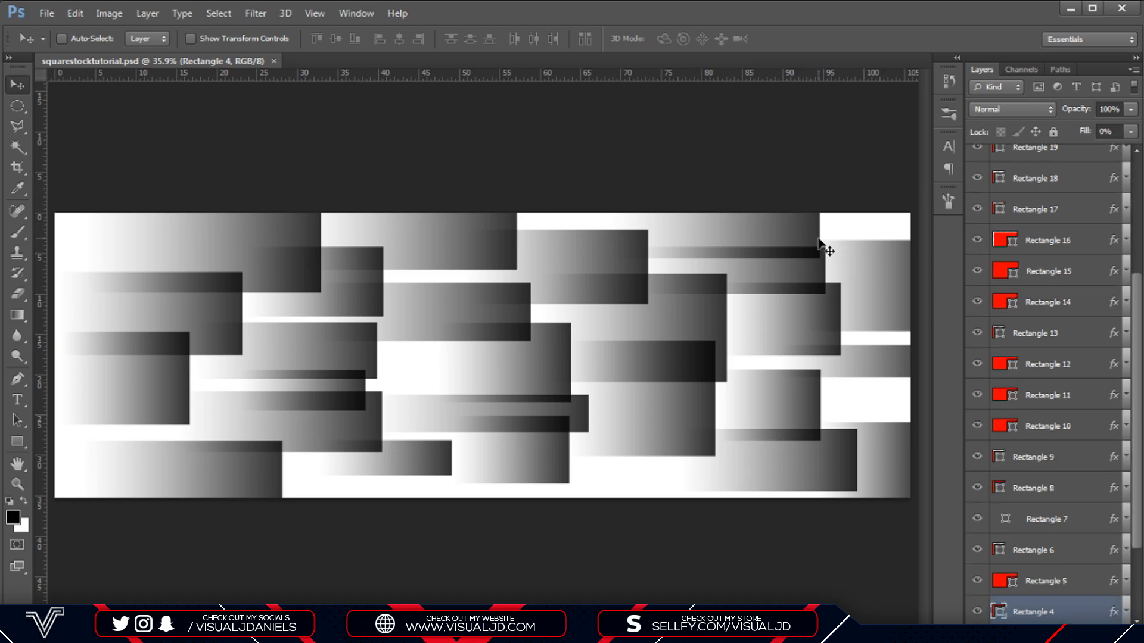
{"action": "left_click", "coordinate": [648, 323], "text": "ctrl"}
{"action": "left_click", "coordinate": [570, 237], "text": "ctrl"}
{"action": "scroll", "coordinate": [1014, 590], "scroll_direction": "up", "scroll_amount": 4}
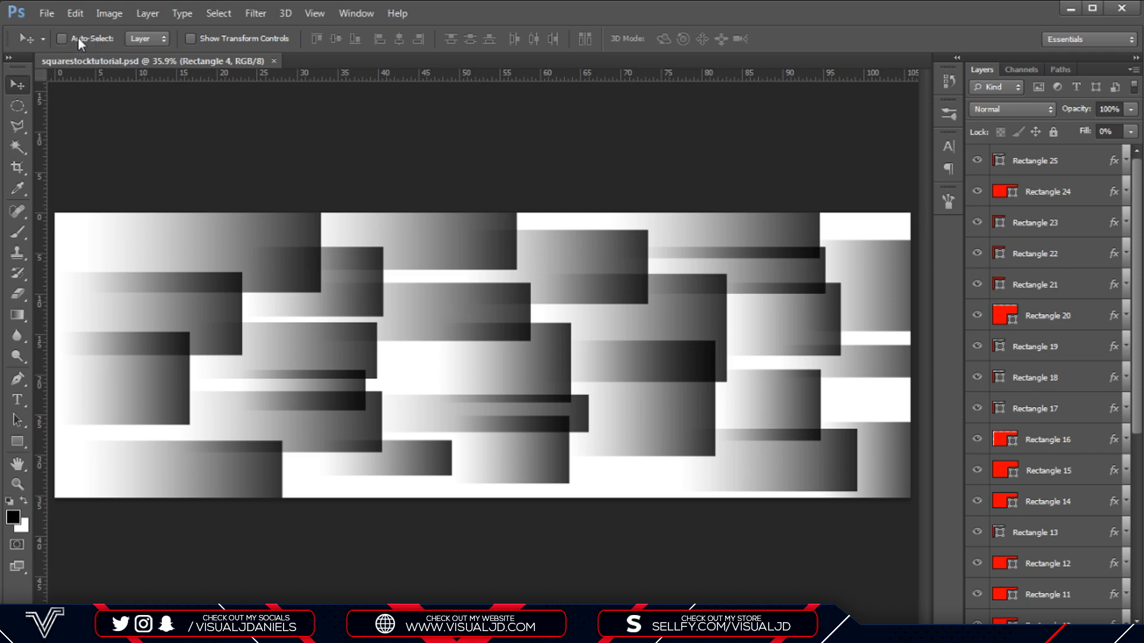
{"action": "left_click", "coordinate": [678, 324], "text": "ctrl"}
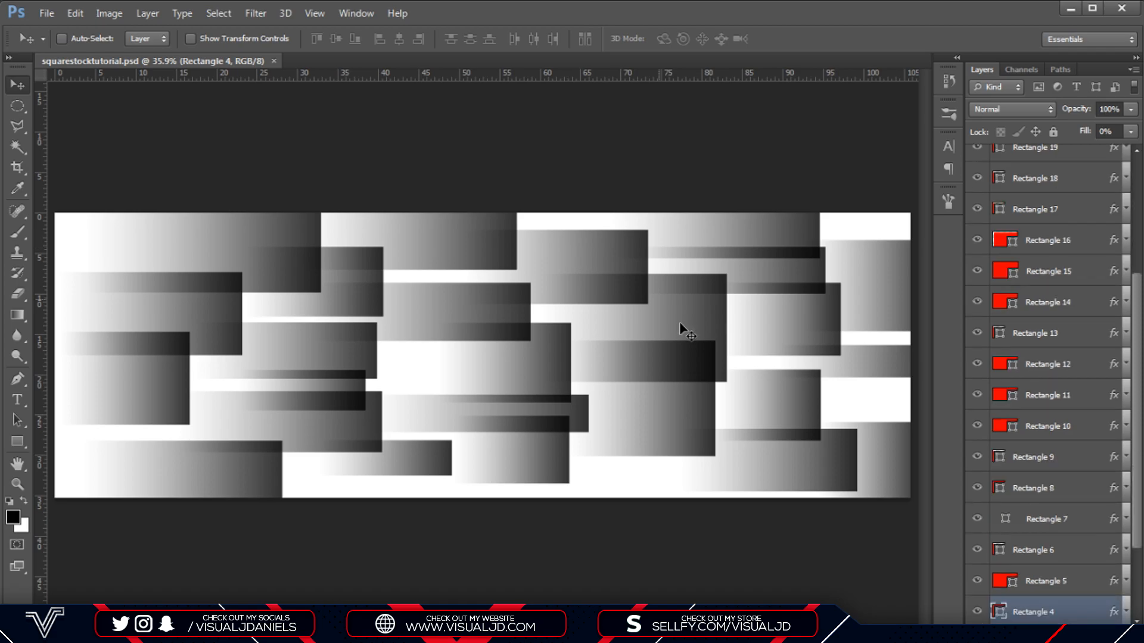
Try moving Rectangle 9 to the right on the canvas, and undo the move.
{"action": "left_click", "coordinate": [423, 223], "text": "ctrl"}
{"action": "left_click", "coordinate": [360, 285], "text": "ctrl"}
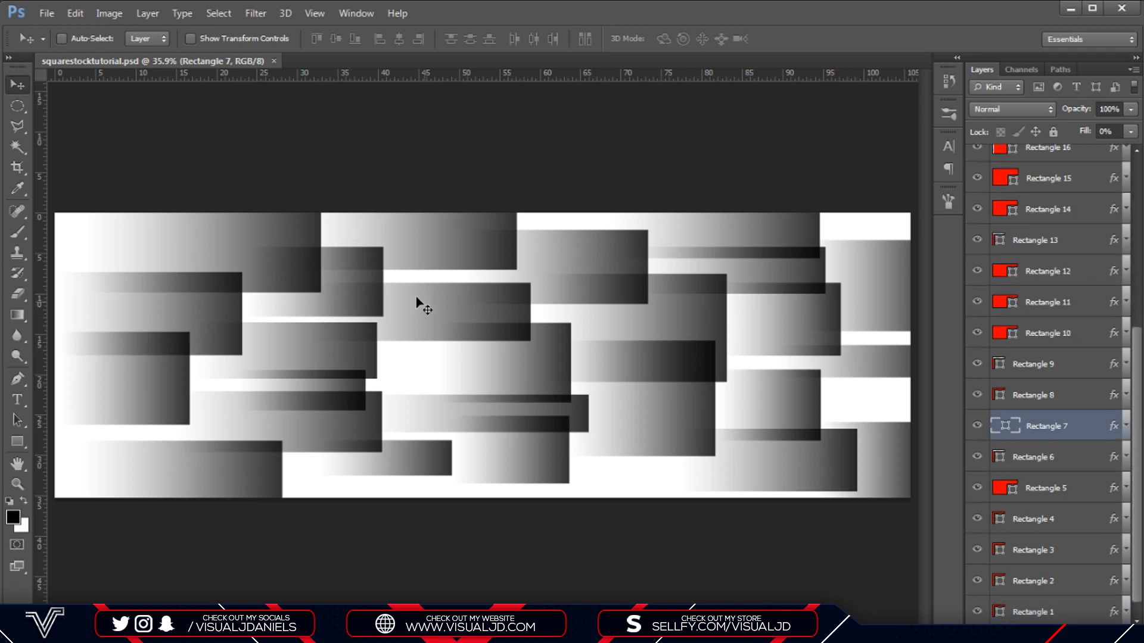
{"action": "left_click", "coordinate": [440, 316], "text": "ctrl"}
{"action": "left_click_drag", "start_coordinate": [496, 311], "coordinate": [566, 301]}
{"action": "key", "text": "ctrl+z"}
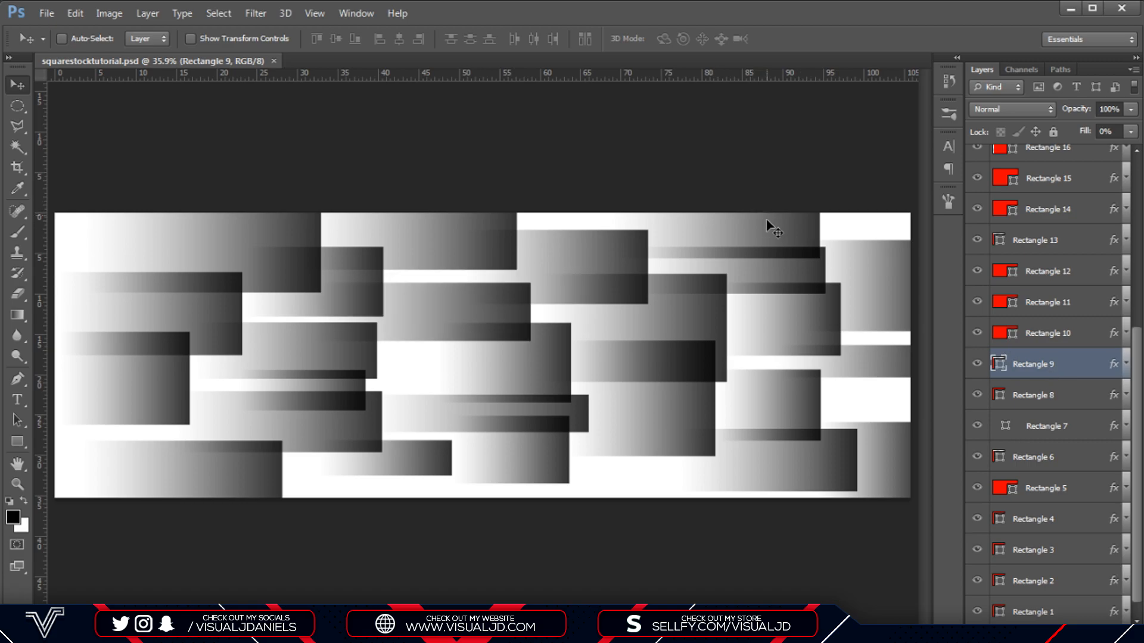
Shift Rectangle 4 left along the canvas's upper edge and reposition Rectangle 19 in the middle-left area.
{"action": "left_click", "coordinate": [802, 233], "text": "ctrl"}
{"action": "left_click_drag", "start_coordinate": [799, 231], "coordinate": [762, 226]}
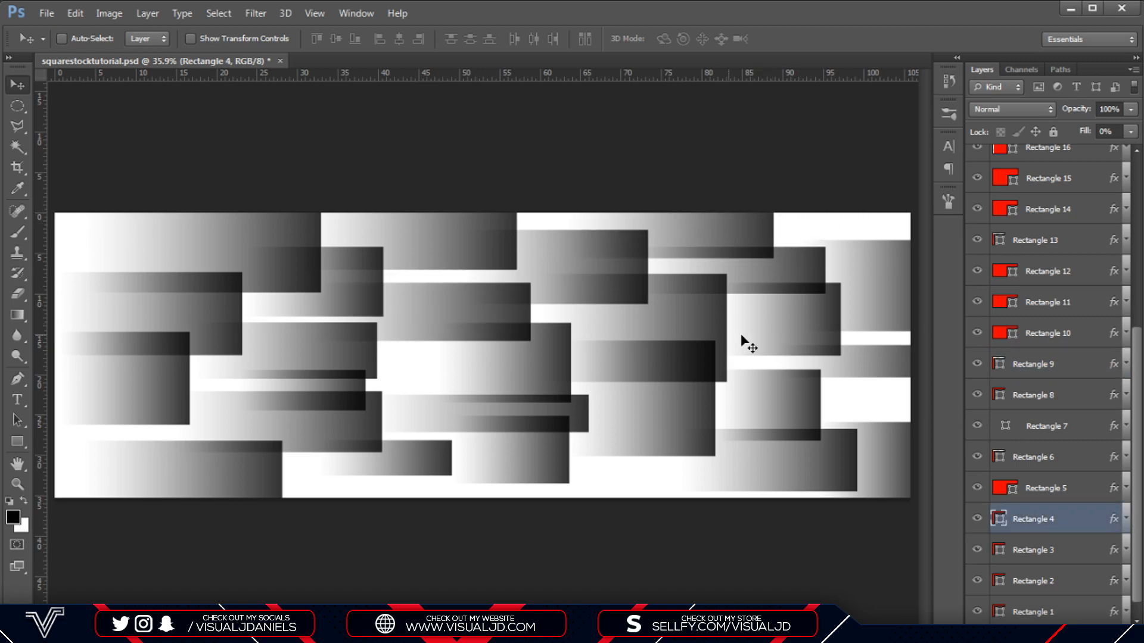
{"action": "left_click", "coordinate": [506, 322], "text": "ctrl"}
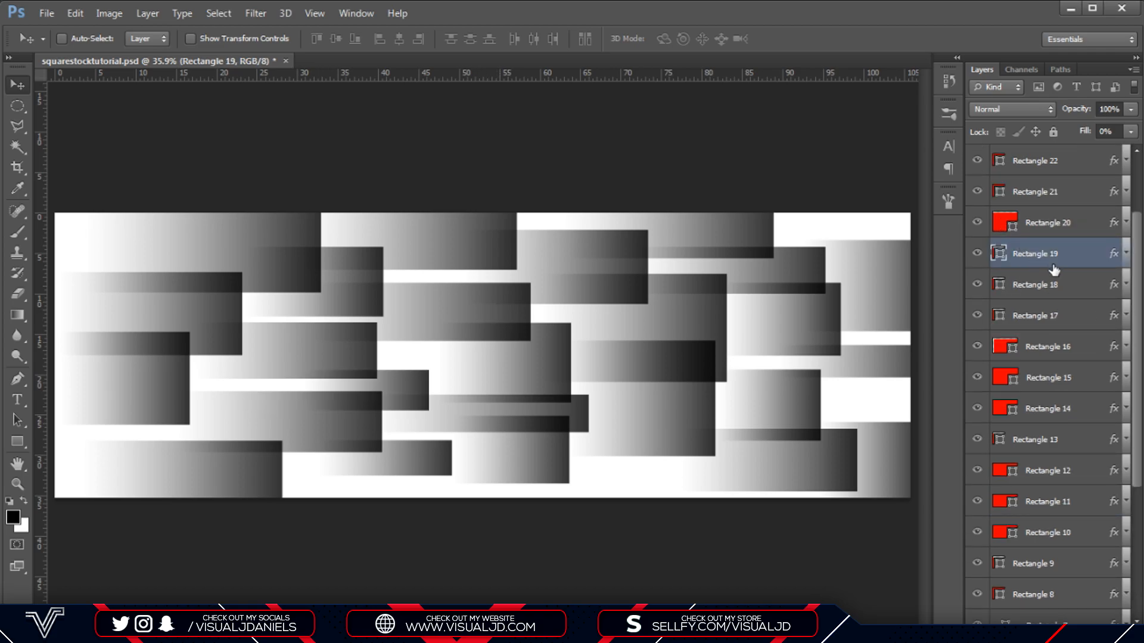
{"action": "left_click_drag", "start_coordinate": [424, 362], "coordinate": [367, 361]}
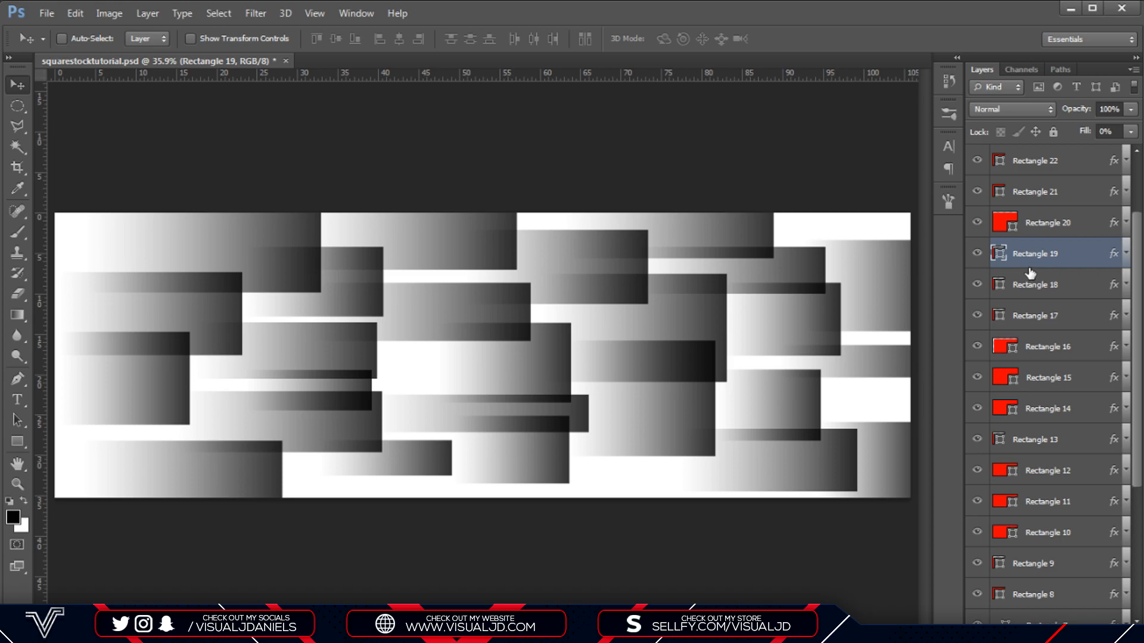
Try enlarging Rectangle 19 with Free Transform, and undo the scaling.
{"action": "left_click_drag", "start_coordinate": [335, 375], "coordinate": [537, 308]}
{"action": "key", "text": "ctrl+t"}
{"action": "left_click", "coordinate": [800, 39]}
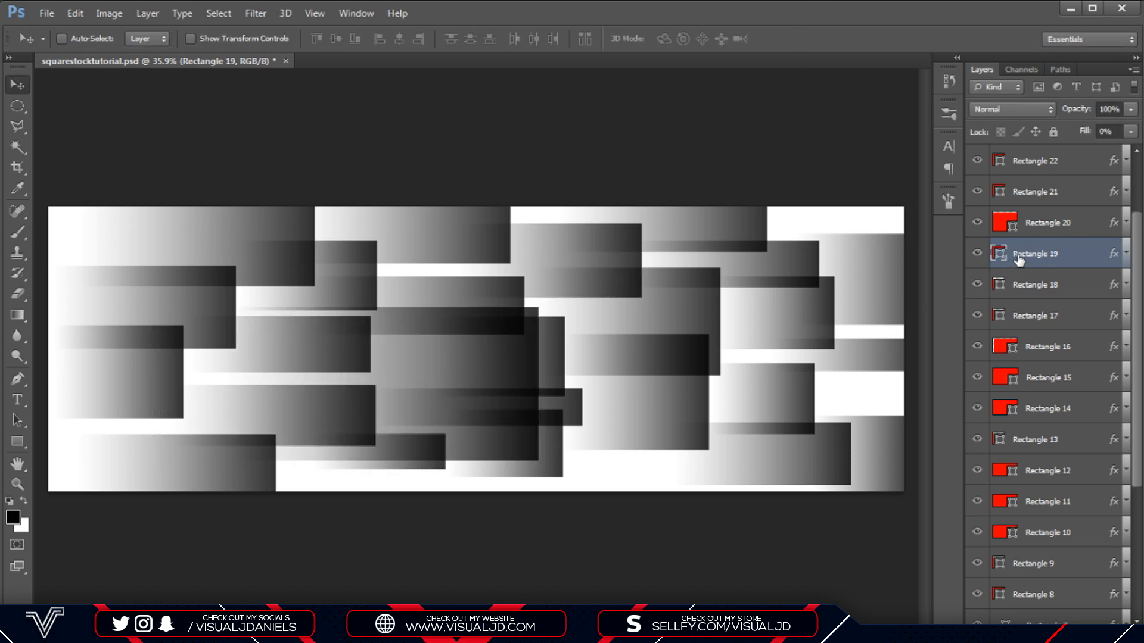
{"action": "key", "text": "ctrl+z"}
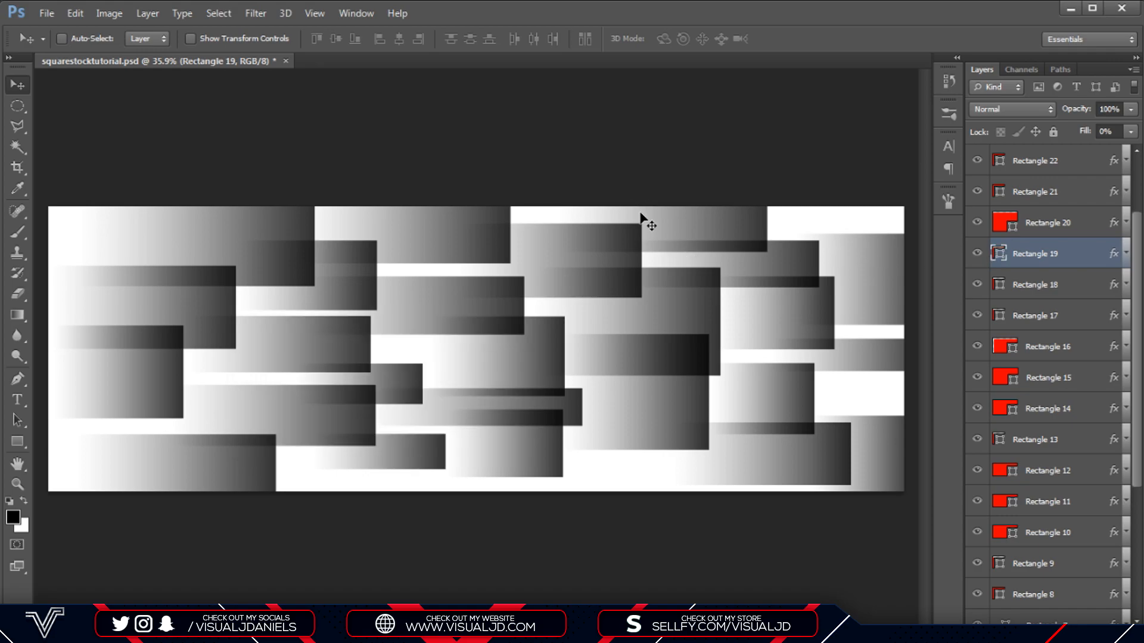
Enlarge Rectangle 19 slightly, reposition neighbouring rectangles to vary the overlaps, and check the overall composition.
{"action": "key", "text": "ctrl+t"}
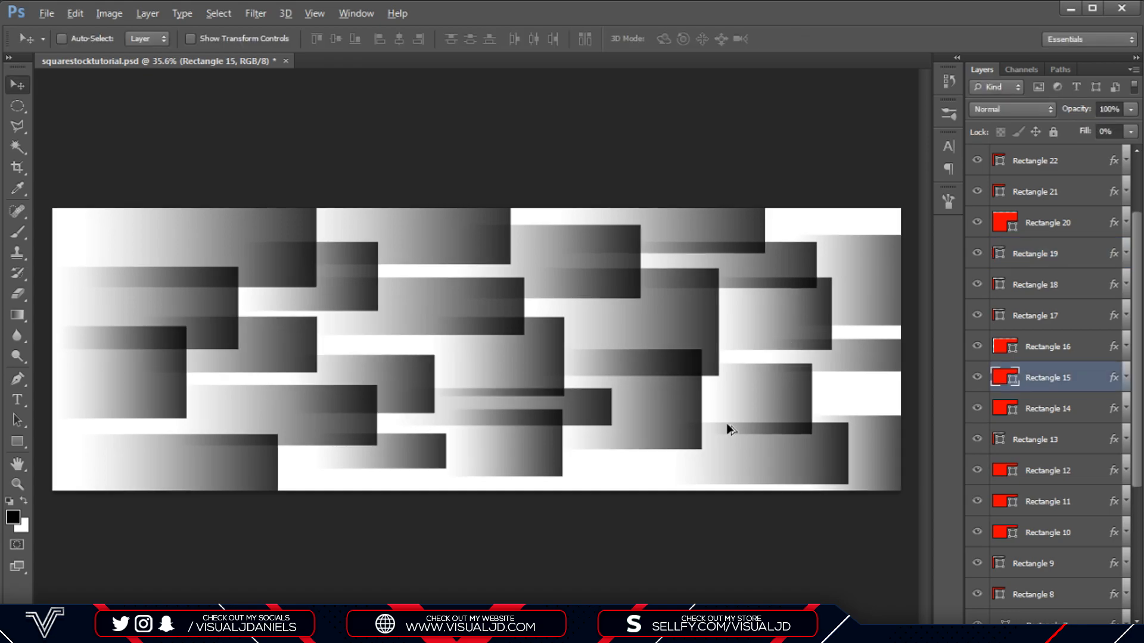
{"action": "scroll", "coordinate": [726, 415], "scroll_direction": "down", "scroll_amount": 3}
{"action": "scroll", "coordinate": [725, 417], "scroll_direction": "down", "scroll_amount": 1}
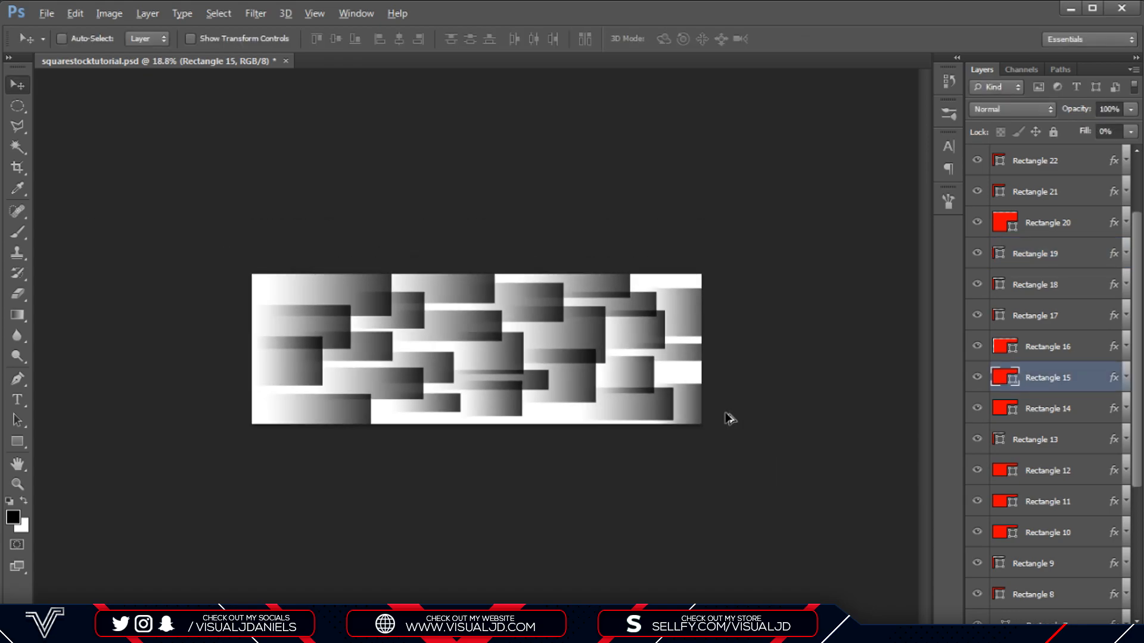
{"action": "scroll", "coordinate": [726, 417], "scroll_direction": "up", "scroll_amount": 3}
{"action": "scroll", "coordinate": [1017, 336], "scroll_direction": "up", "scroll_amount": 3}
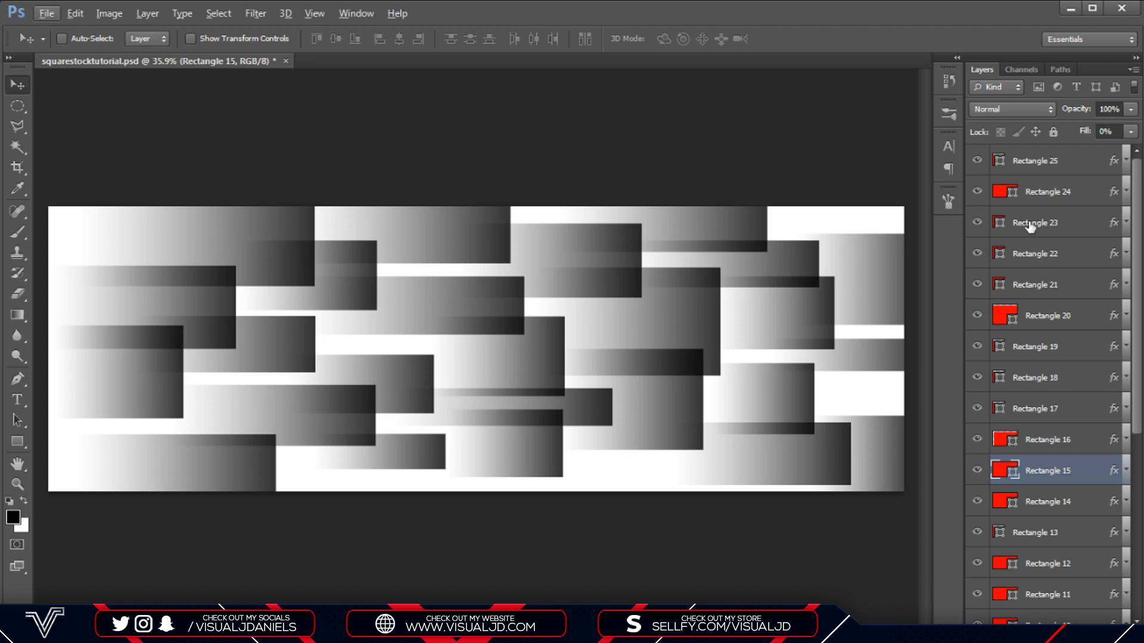
Group all rectangle layers from Rectangle 25 down to Rectangle 1.
{"action": "left_click", "coordinate": [1099, 170]}
{"action": "scroll", "coordinate": [1139, 190], "scroll_direction": "down", "scroll_amount": 10}
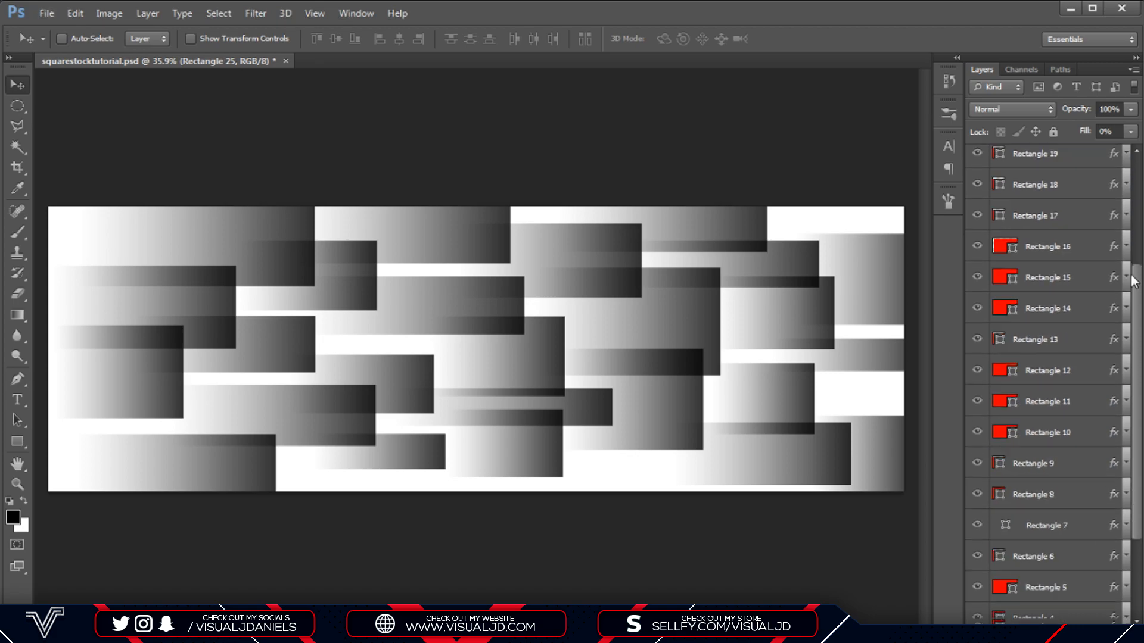
{"action": "left_click", "coordinate": [1031, 595], "text": "shift"}
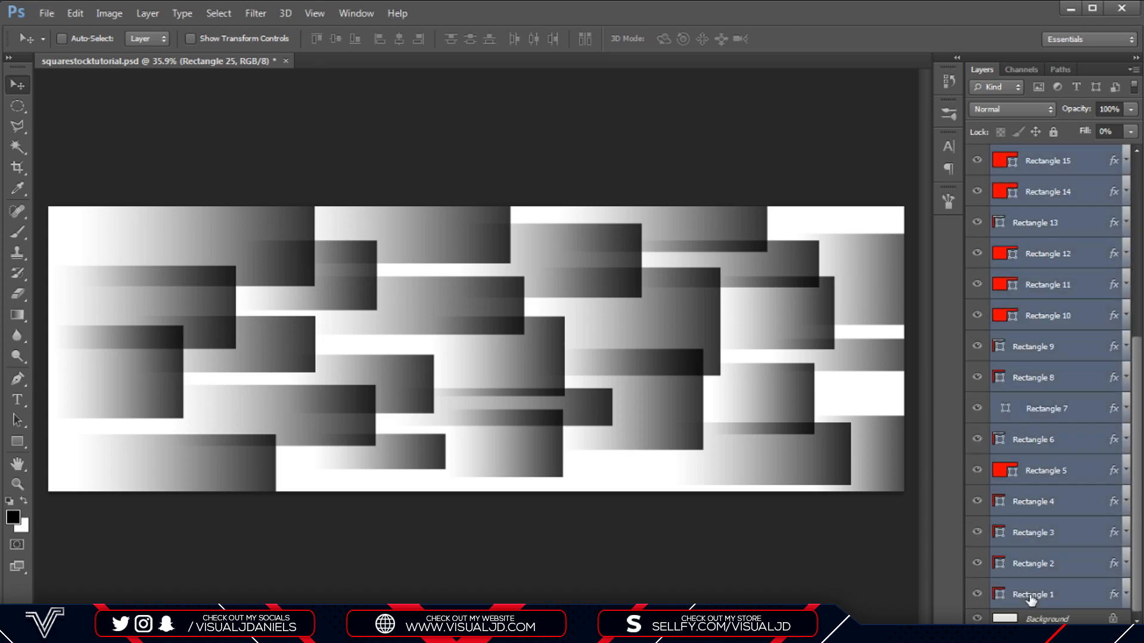
{"action": "key", "text": "ctrl+g"}
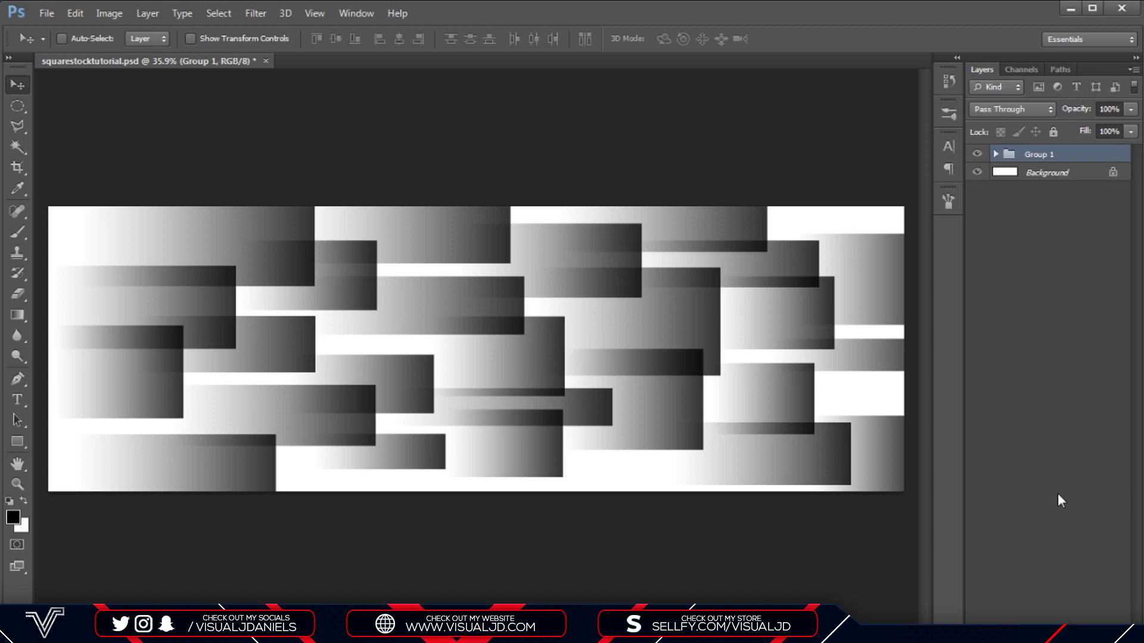
Rename the new layer group as Shapes.
{"action": "double_click", "coordinate": [1044, 156]}
{"action": "left_click", "coordinate": [1045, 174]}
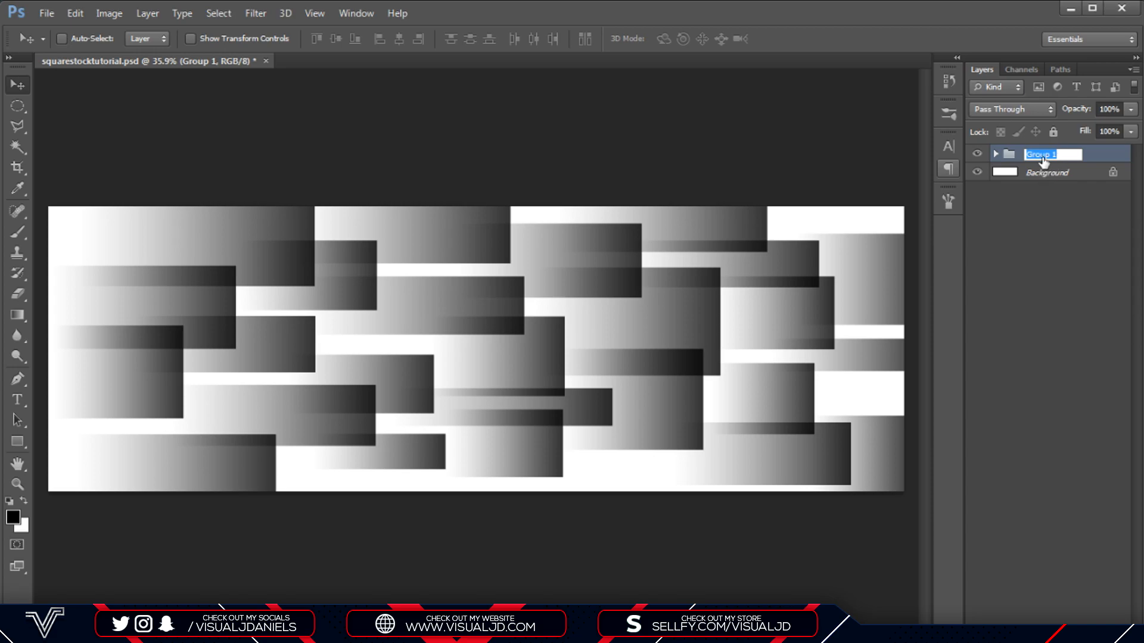
{"action": "left_click", "coordinate": [1043, 157]}
{"action": "double_click", "coordinate": [1041, 156]}
{"action": "type", "text": "Shapes"}
{"action": "key", "text": "Return"}
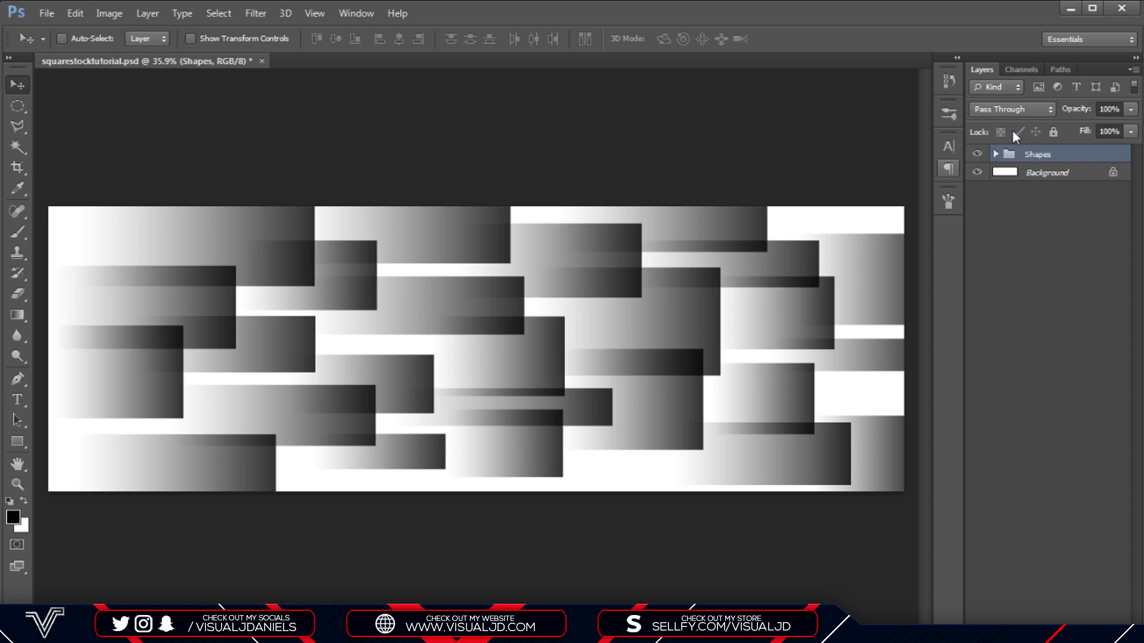
Try shifting the whole Shapes group down and to the left, and undo the move.
{"action": "left_click_drag", "start_coordinate": [679, 272], "coordinate": [651, 294]}
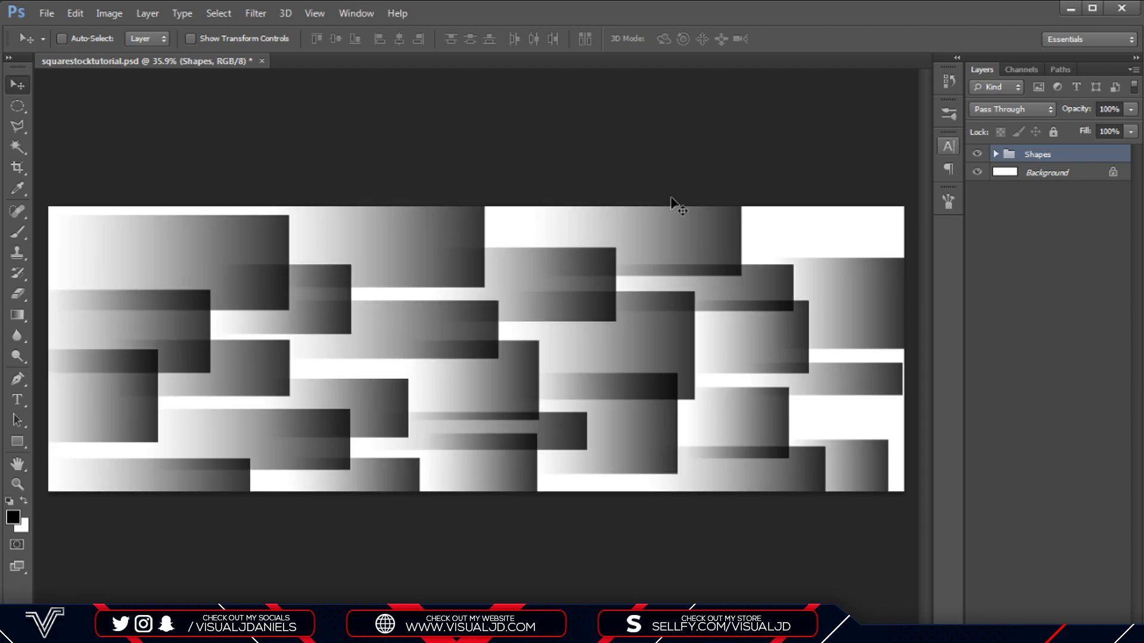
{"action": "key", "text": "ctrl+z"}
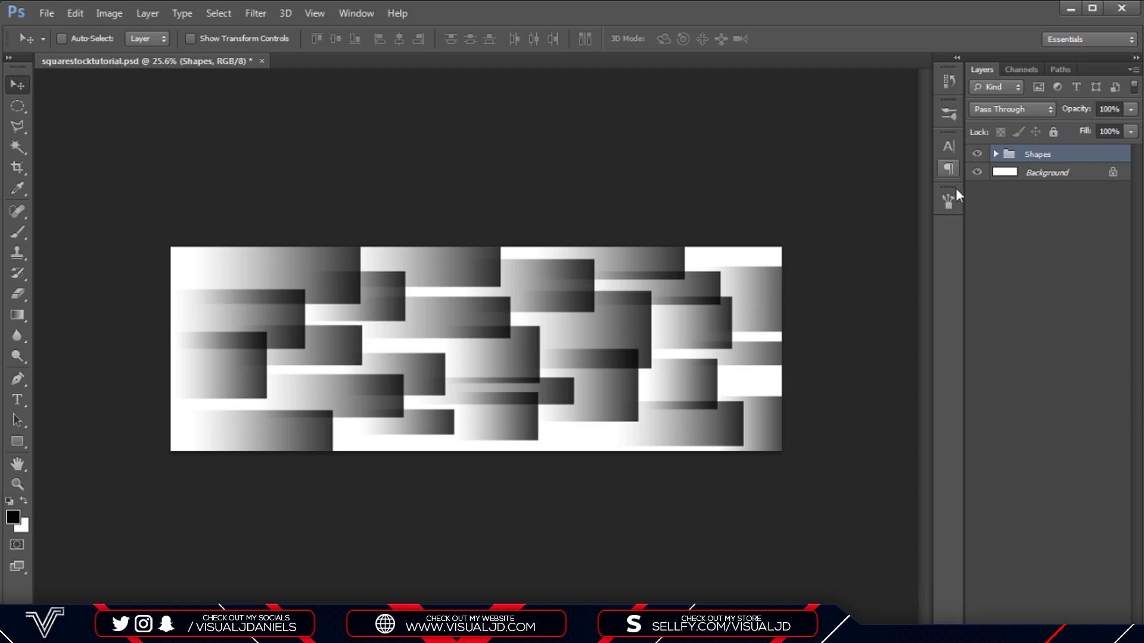
{"action": "scroll", "coordinate": [513, 346], "scroll_direction": "up", "scroll_amount": 2}
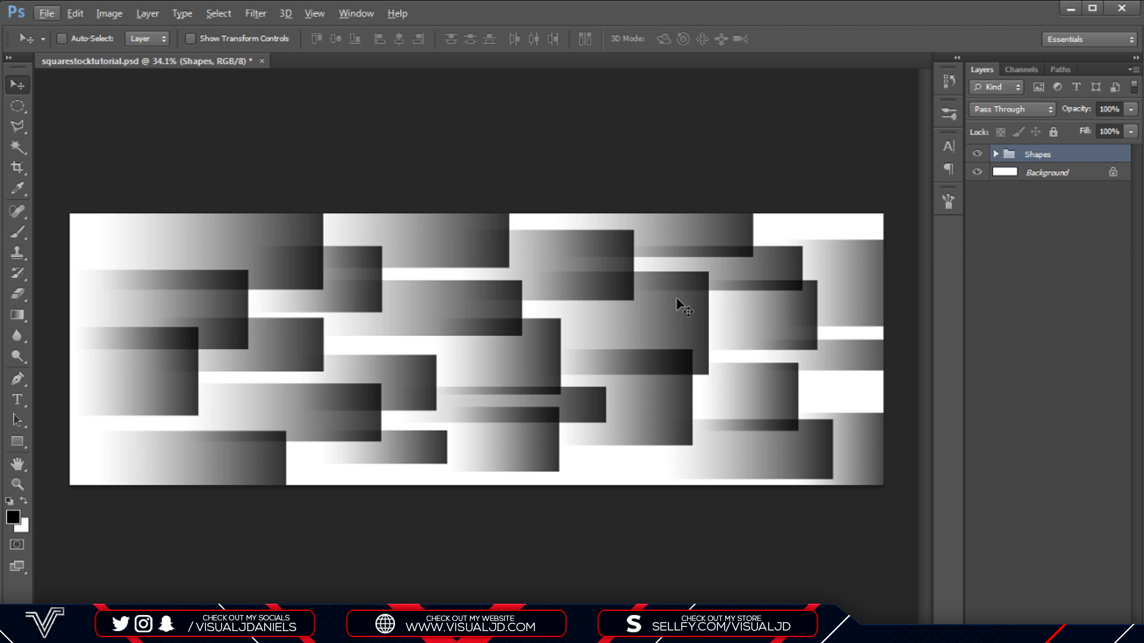
Scale the Shapes group up proportionally from its centre to about 156.5%.
{"action": "scroll", "coordinate": [653, 314], "scroll_direction": "down", "scroll_amount": 4}
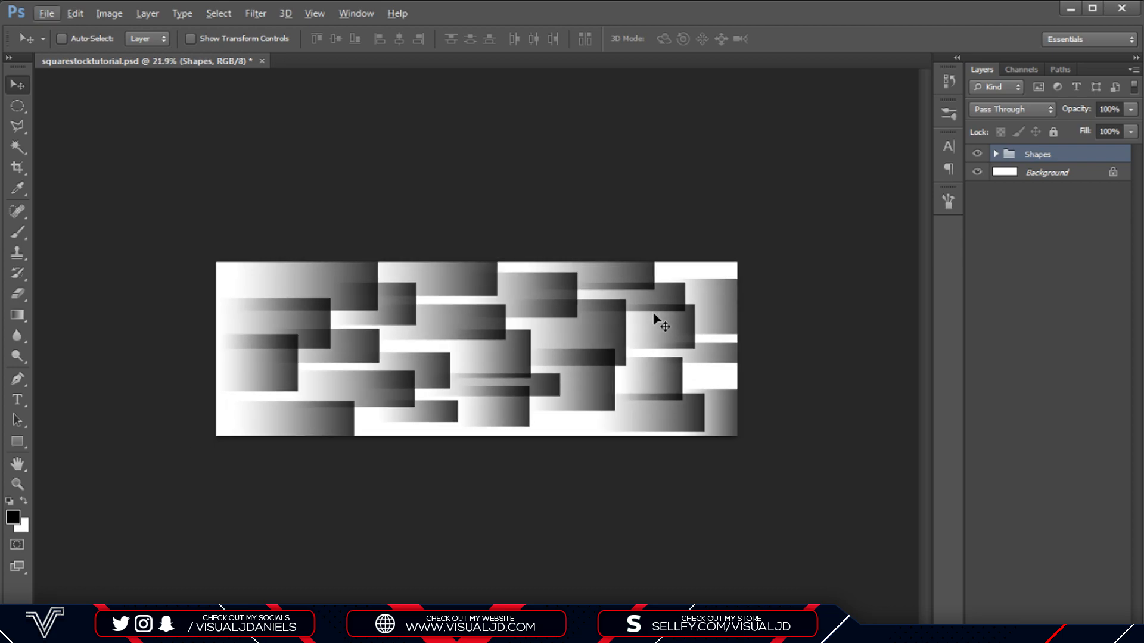
{"action": "key", "text": "ctrl+t"}
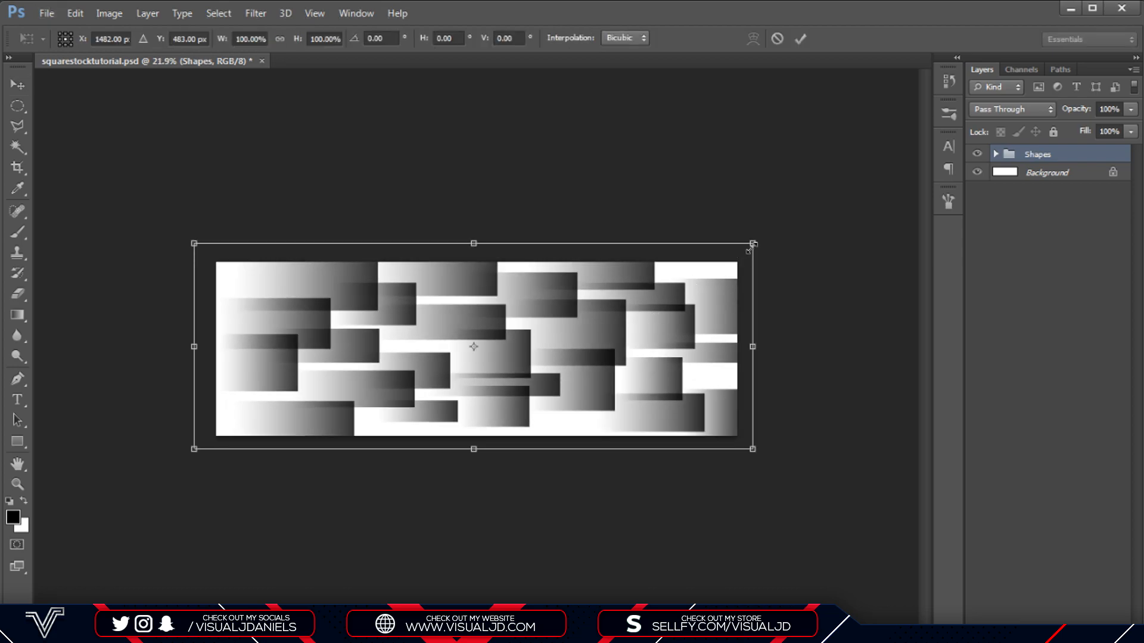
{"action": "left_click_drag", "start_coordinate": [750, 248], "coordinate": [875, 98]}
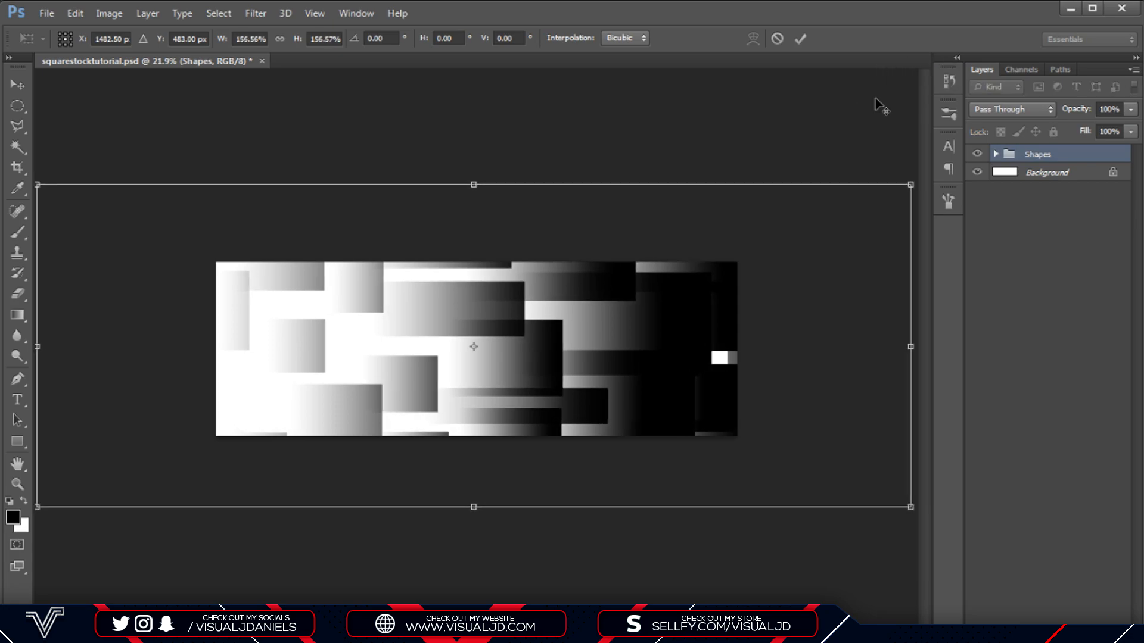
{"action": "left_click", "coordinate": [800, 39]}
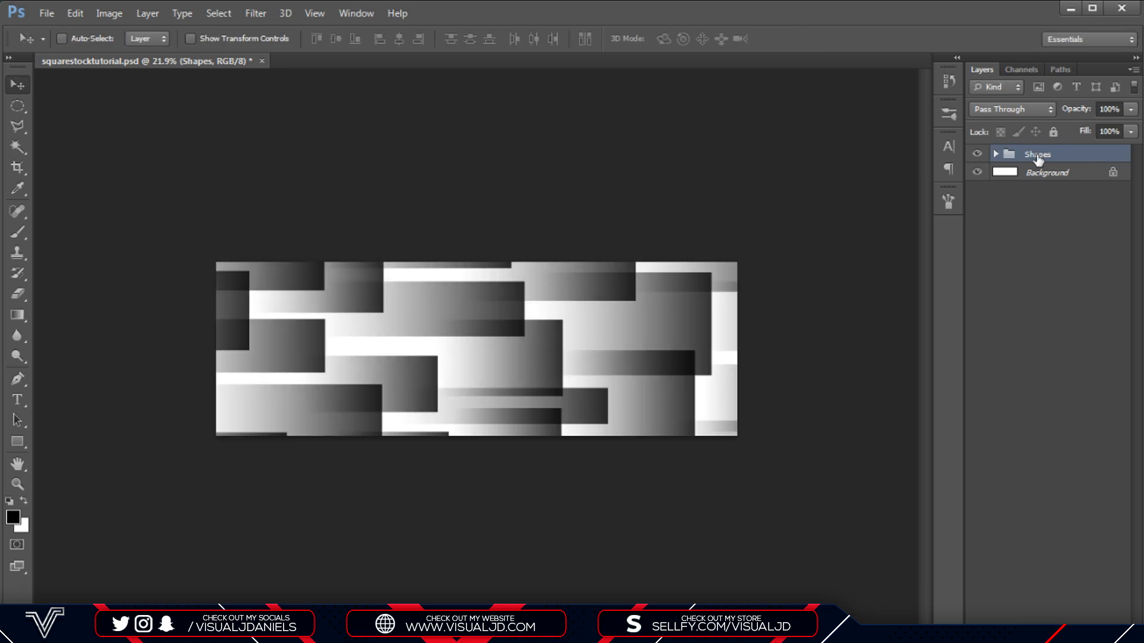
Duplicate the Shapes group with the original hidden, and merge the copy into a single layer.
{"action": "key", "text": "ctrl+j"}
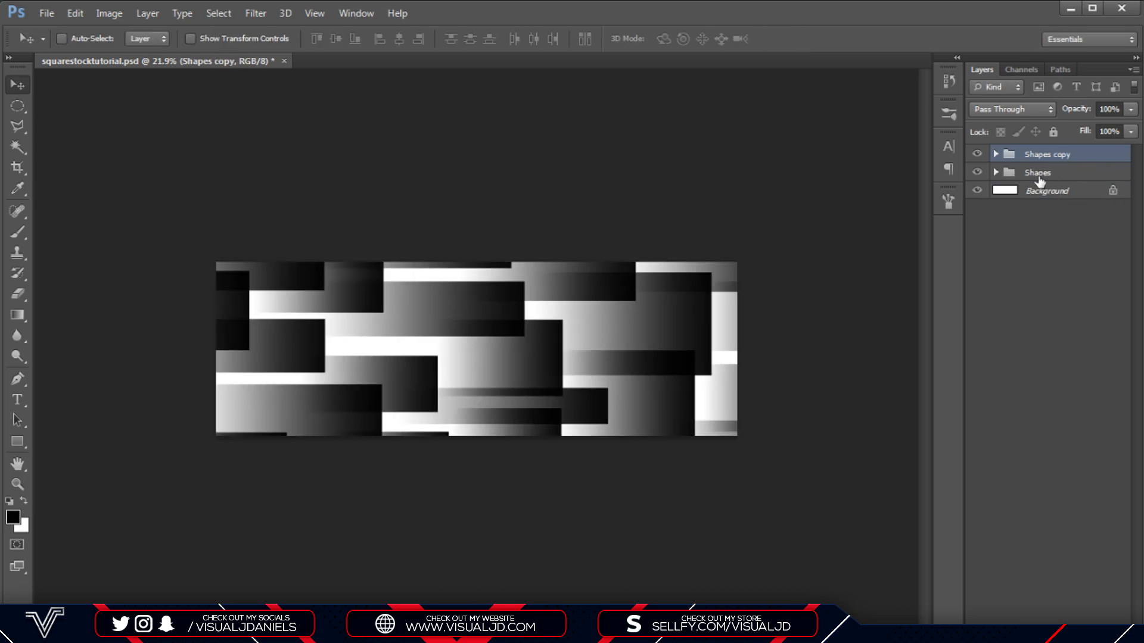
{"action": "left_click", "coordinate": [977, 172]}
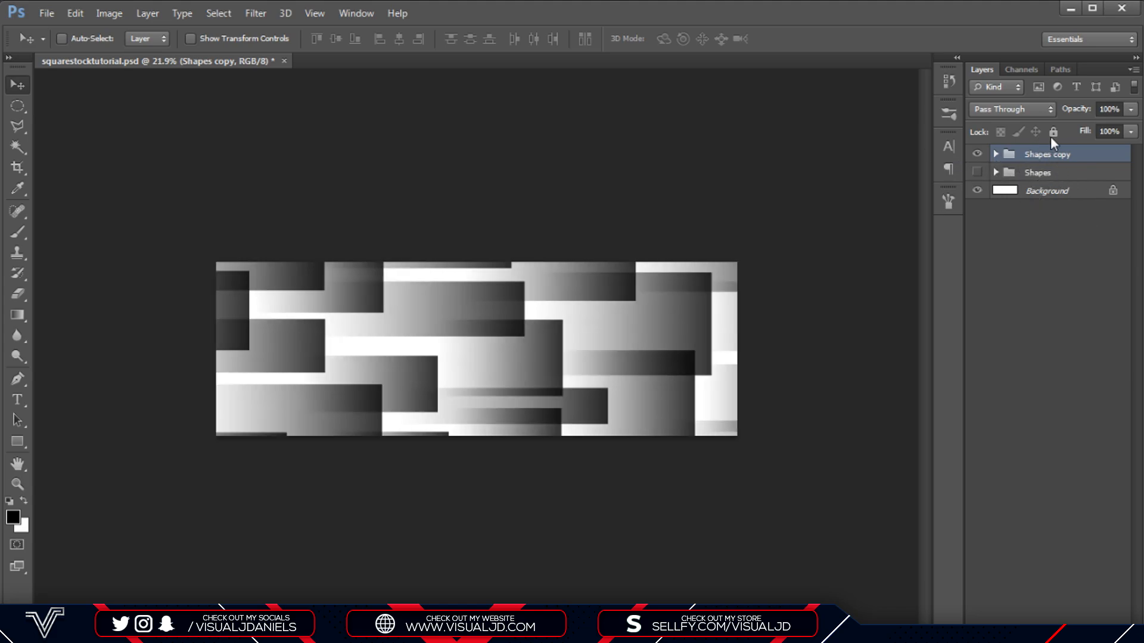
{"action": "right_click", "coordinate": [1066, 171]}
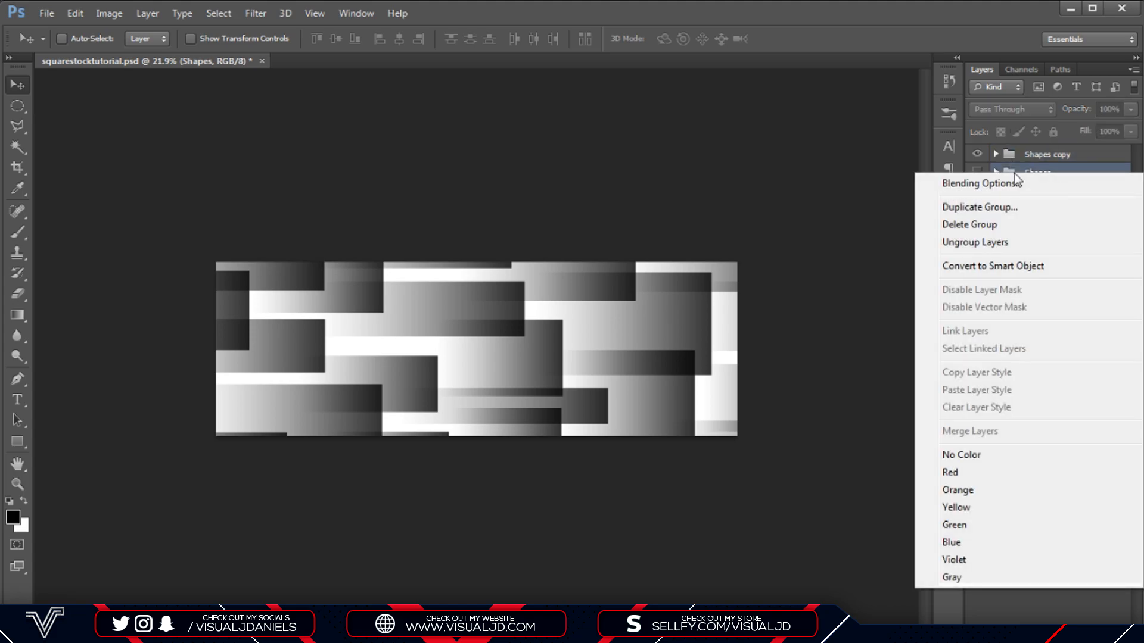
{"action": "left_click", "coordinate": [1045, 154]}
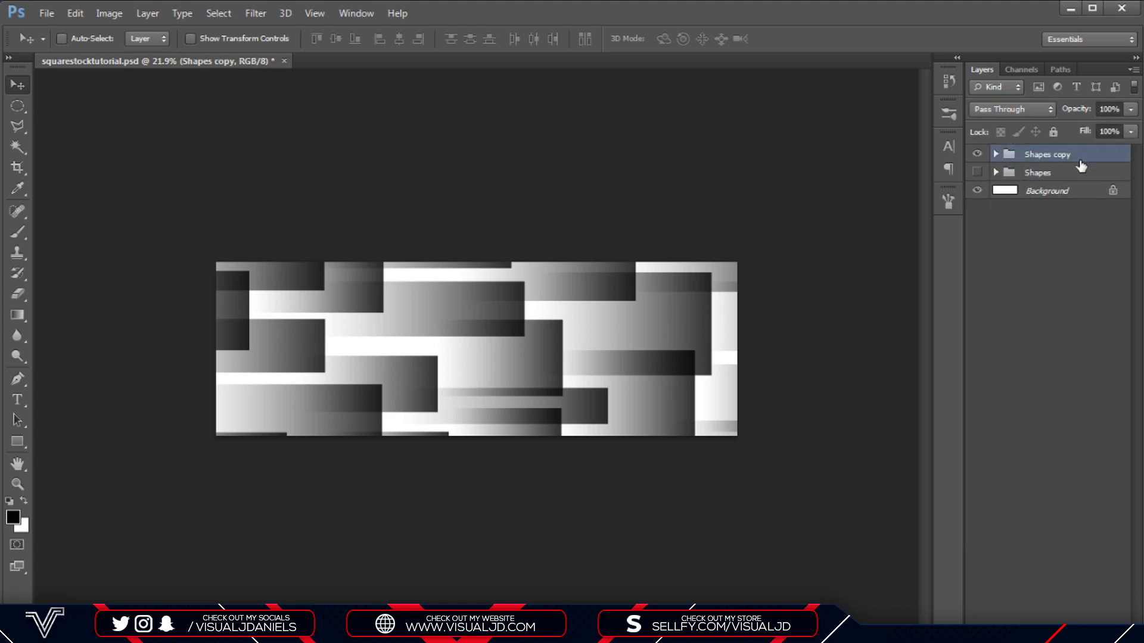
{"action": "key", "text": "ctrl+e"}
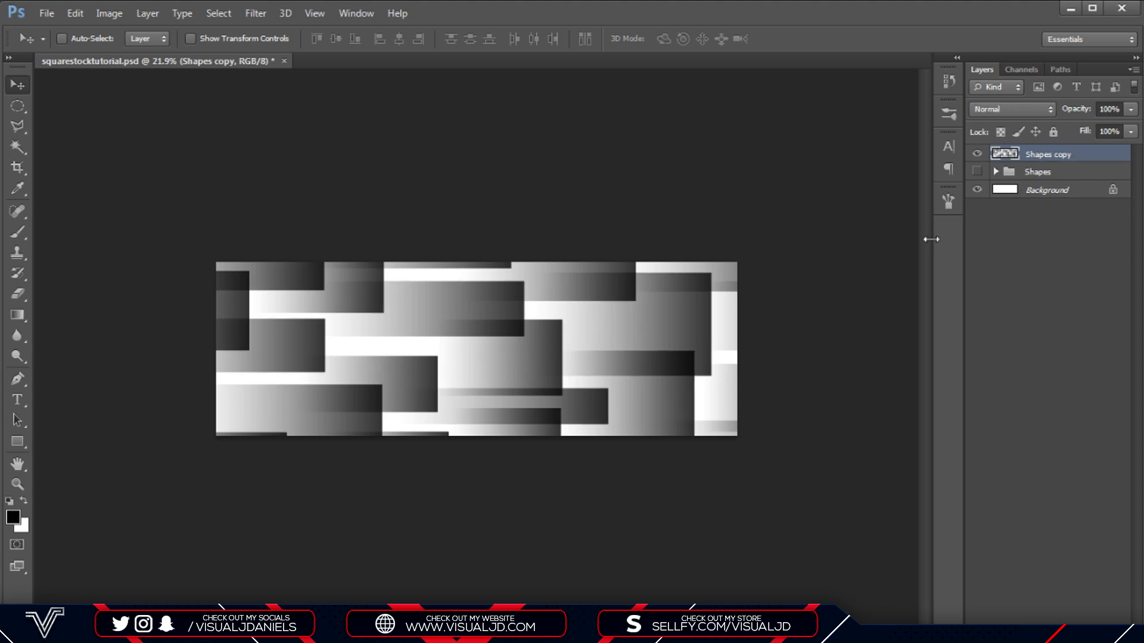
Compare the transform bounds of the merged Shapes copy layer with those of the original Shapes group, leaving both unchanged.
{"action": "key", "text": "ctrl+t"}
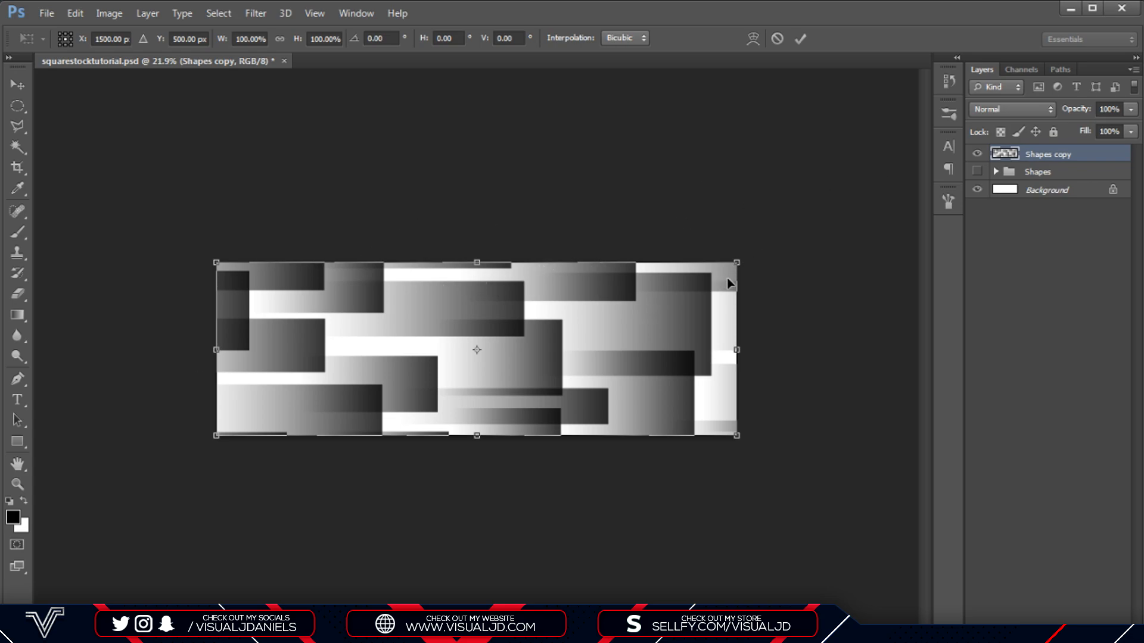
{"action": "left_click", "coordinate": [776, 39]}
{"action": "left_click", "coordinate": [977, 171]}
{"action": "left_click", "coordinate": [977, 154]}
{"action": "left_click", "coordinate": [1038, 172]}
{"action": "key", "text": "ctrl+t"}
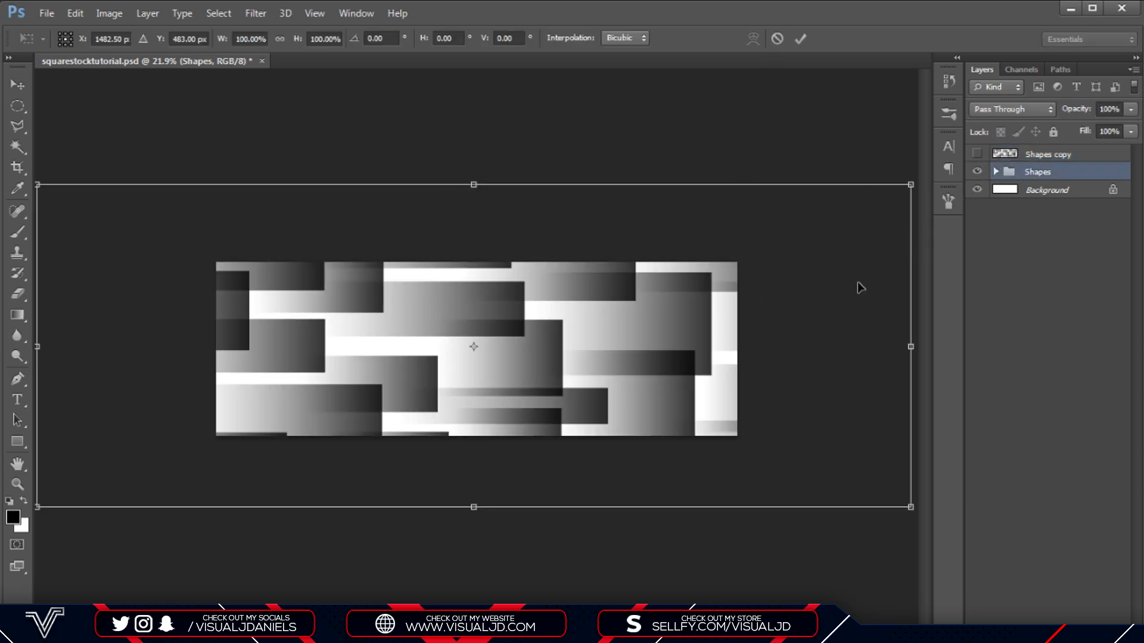
{"action": "key", "text": "Escape"}
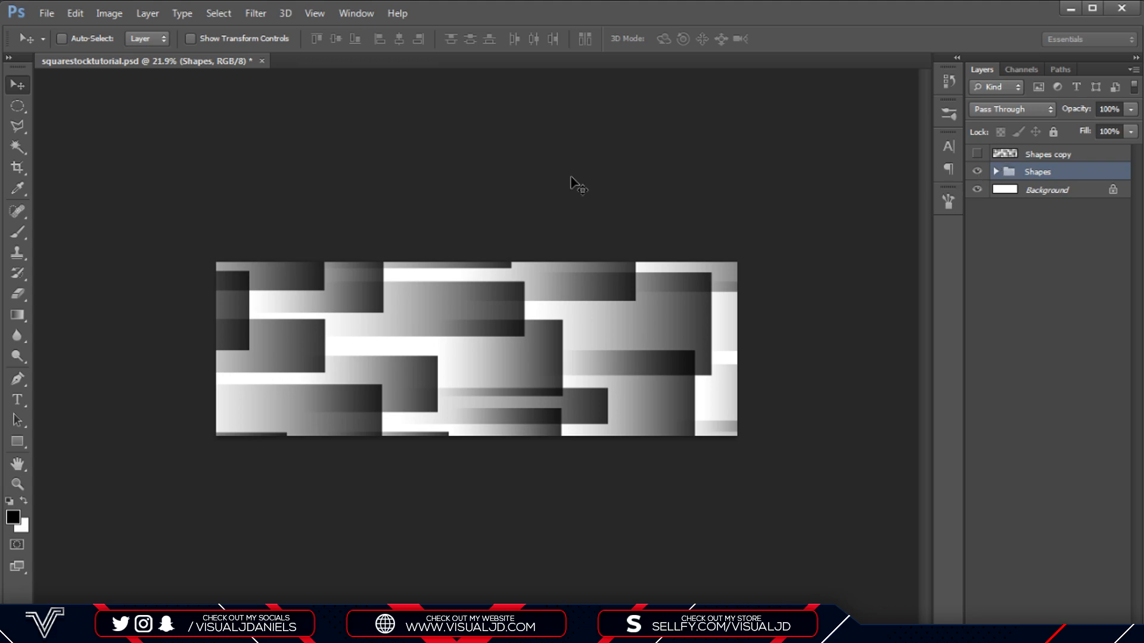
{"action": "left_click", "coordinate": [1040, 156]}
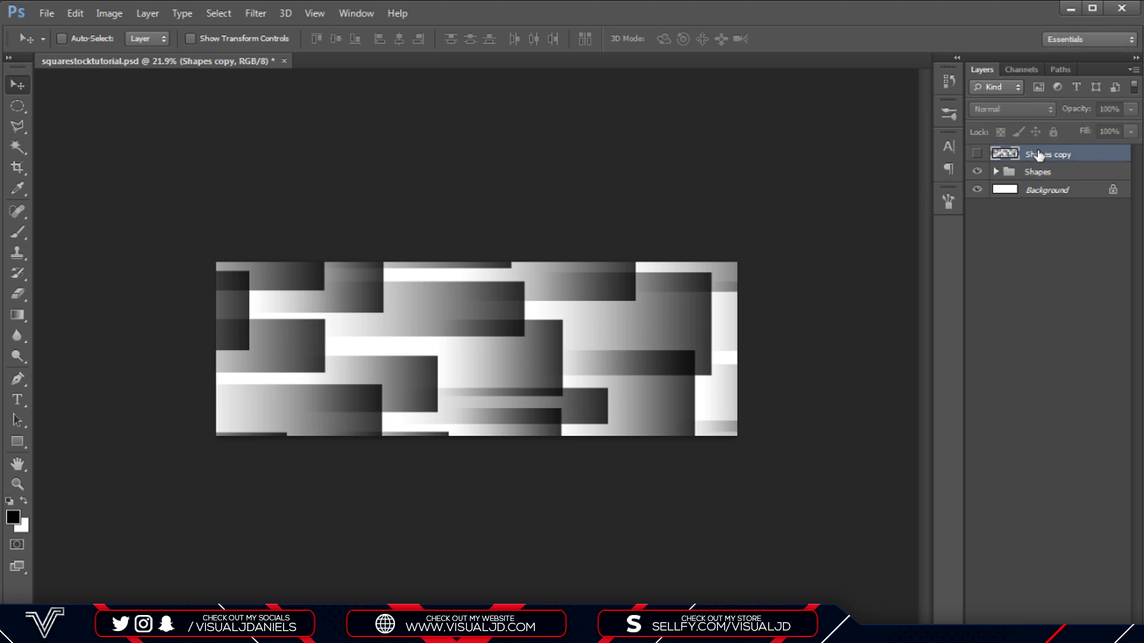
Delete the merged Shapes copy layer, and duplicate the Shapes group again with the original hidden.
{"action": "key", "text": "Delete"}
{"action": "key", "text": "ctrl+j"}
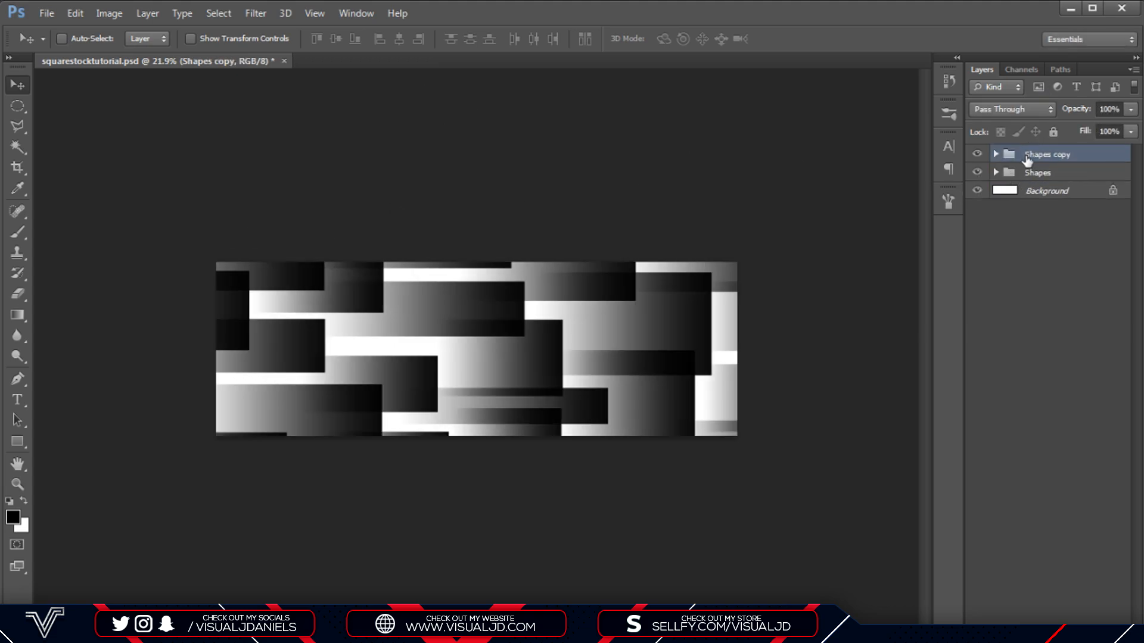
{"action": "left_click", "coordinate": [978, 172]}
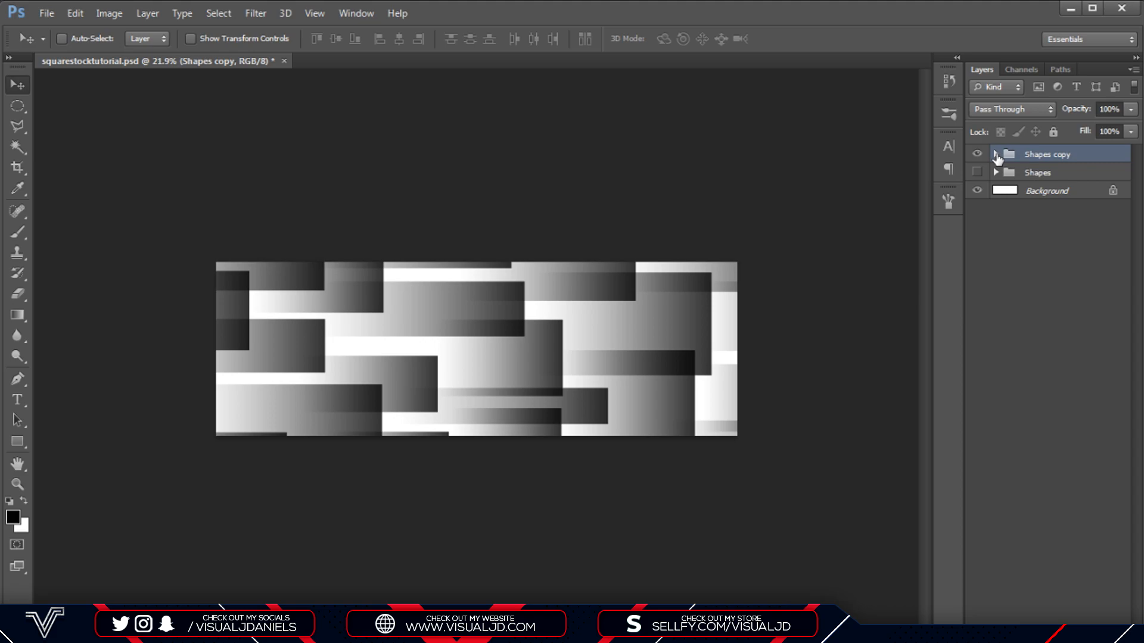
Rasterize all the layers from Rectangle 25 to Rectangle 1 in the Shapes copy group and merge them into one layer.
{"action": "left_click", "coordinate": [995, 155]}
{"action": "left_click", "coordinate": [1053, 185]}
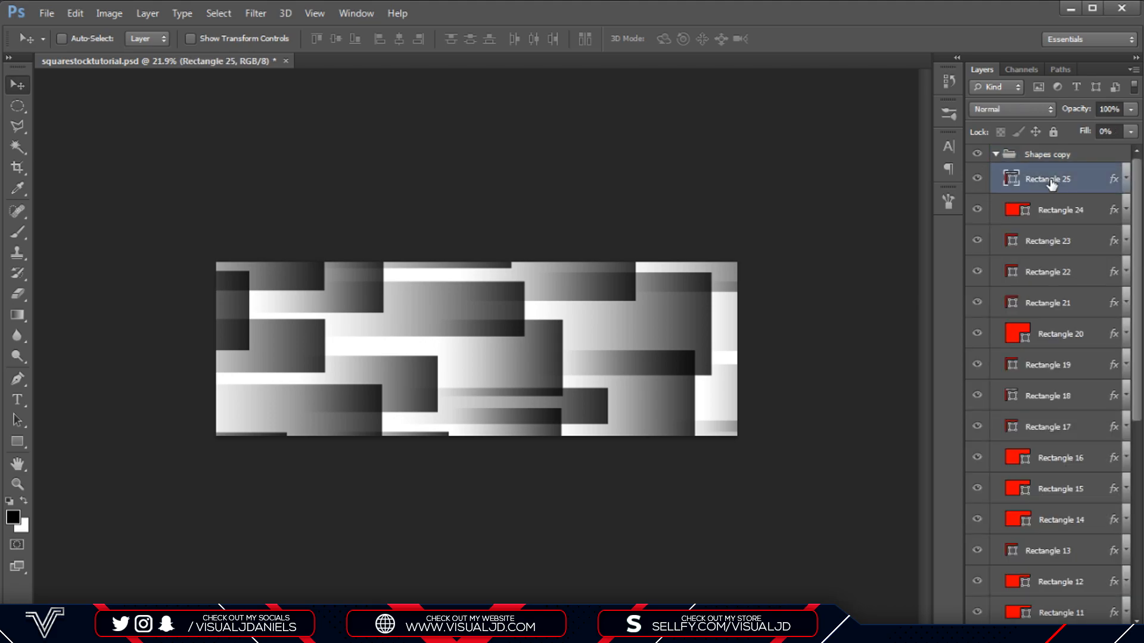
{"action": "left_click_drag", "start_coordinate": [1141, 193], "coordinate": [1142, 392]}
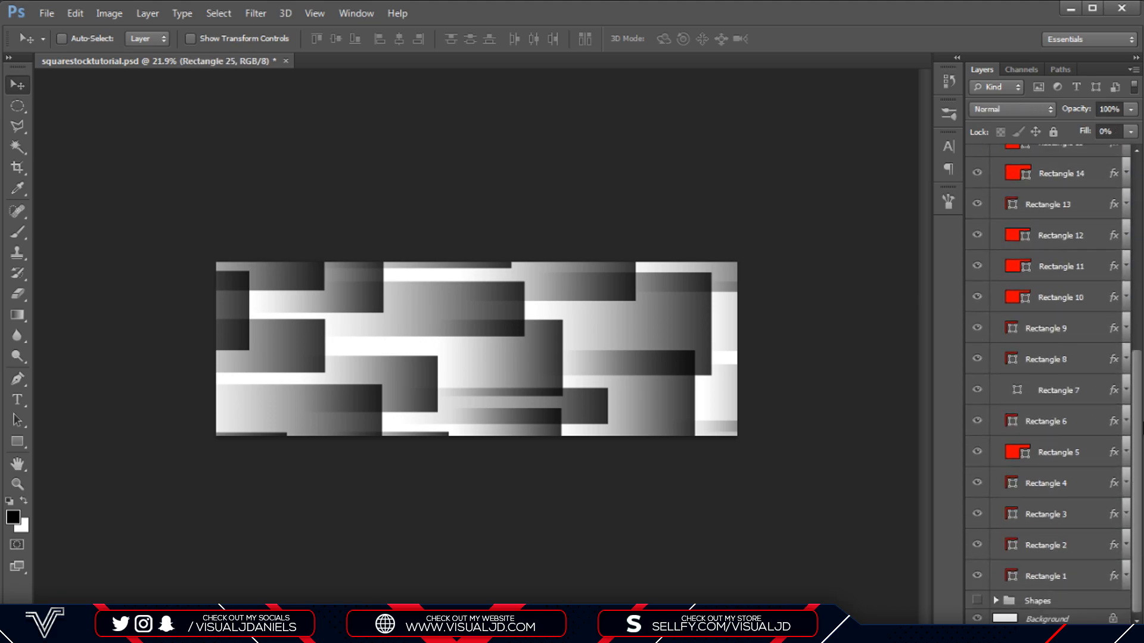
{"action": "left_click", "coordinate": [1049, 576], "text": "shift"}
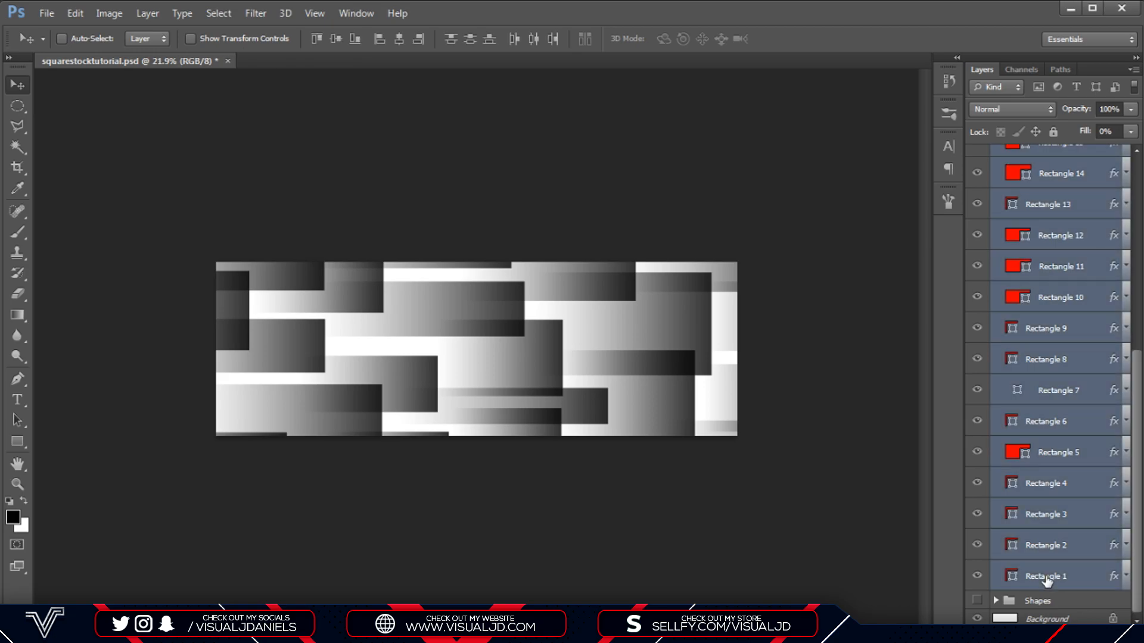
{"action": "scroll", "coordinate": [1045, 286], "scroll_direction": "up", "scroll_amount": 3}
{"action": "scroll", "coordinate": [1045, 286], "scroll_direction": "up", "scroll_amount": 3}
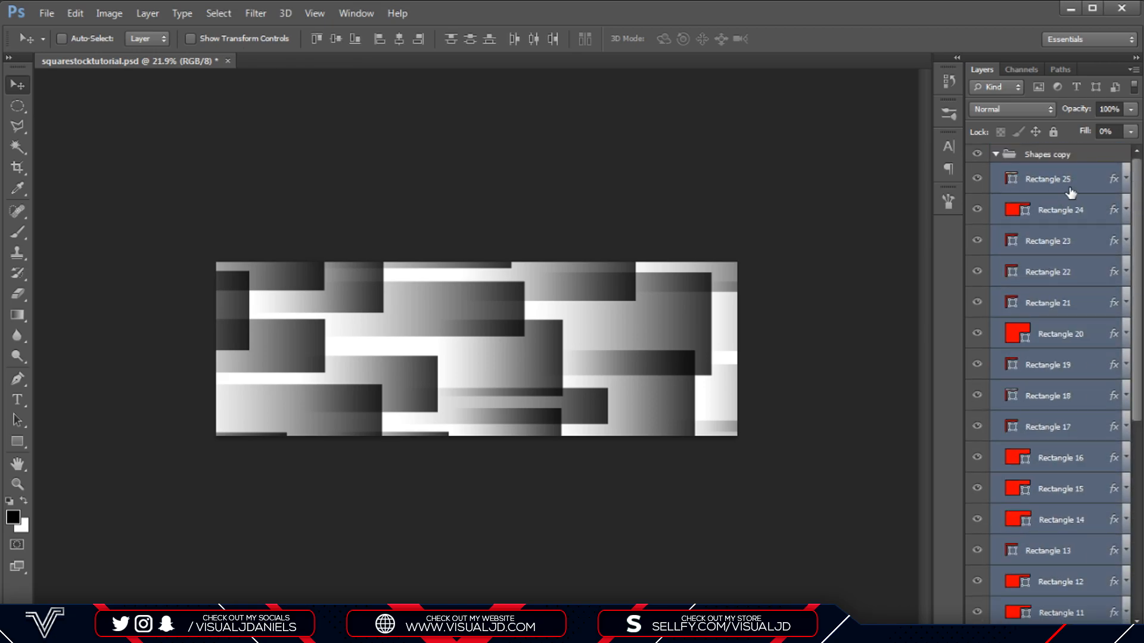
{"action": "right_click", "coordinate": [1067, 188]}
{"action": "left_click", "coordinate": [901, 191]}
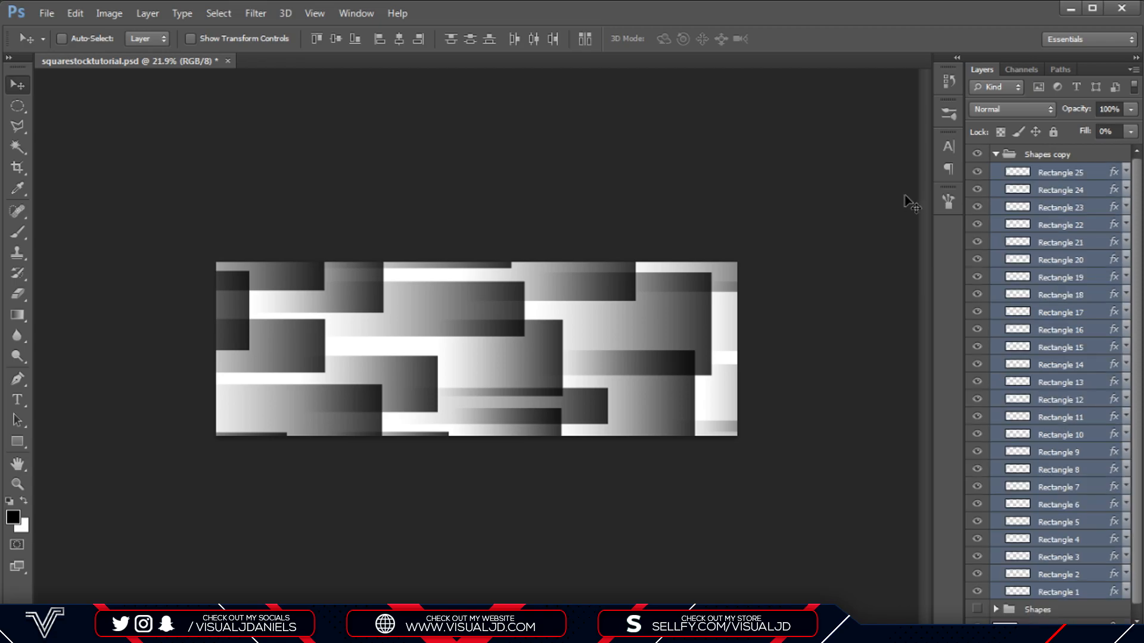
{"action": "right_click", "coordinate": [1053, 174]}
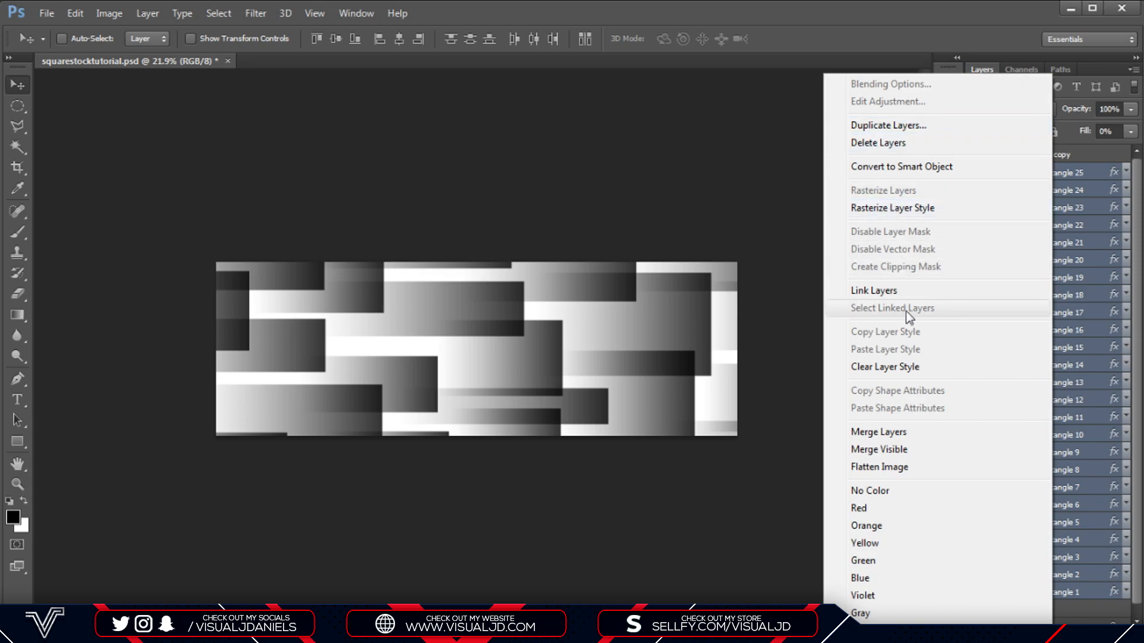
{"action": "left_click", "coordinate": [880, 434]}
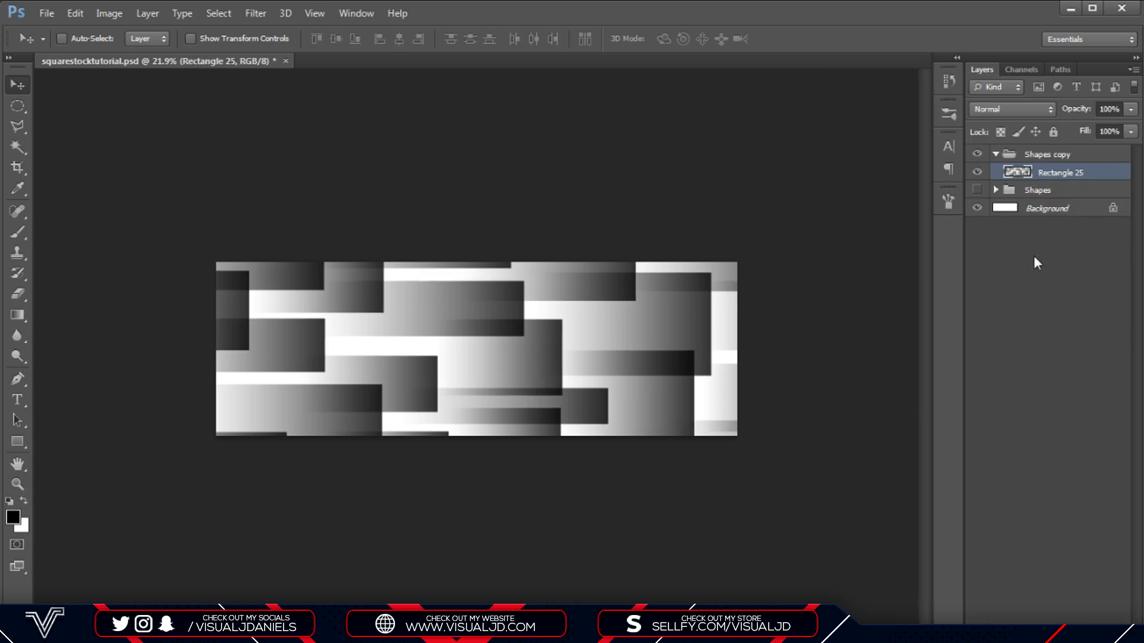
Take the merged Rectangle 25 layer out of the Shapes copy group and delete the emptied group.
{"action": "left_click_drag", "start_coordinate": [1045, 173], "coordinate": [1035, 146]}
{"action": "left_click", "coordinate": [1048, 173]}
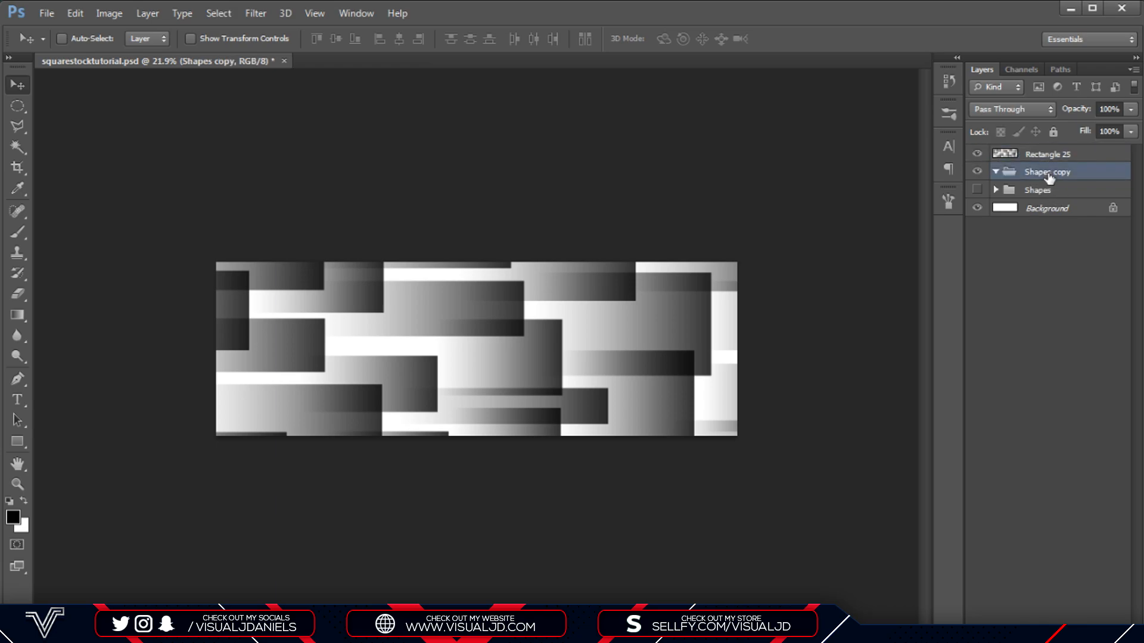
{"action": "key", "text": "Delete"}
{"action": "left_click", "coordinate": [1046, 156]}
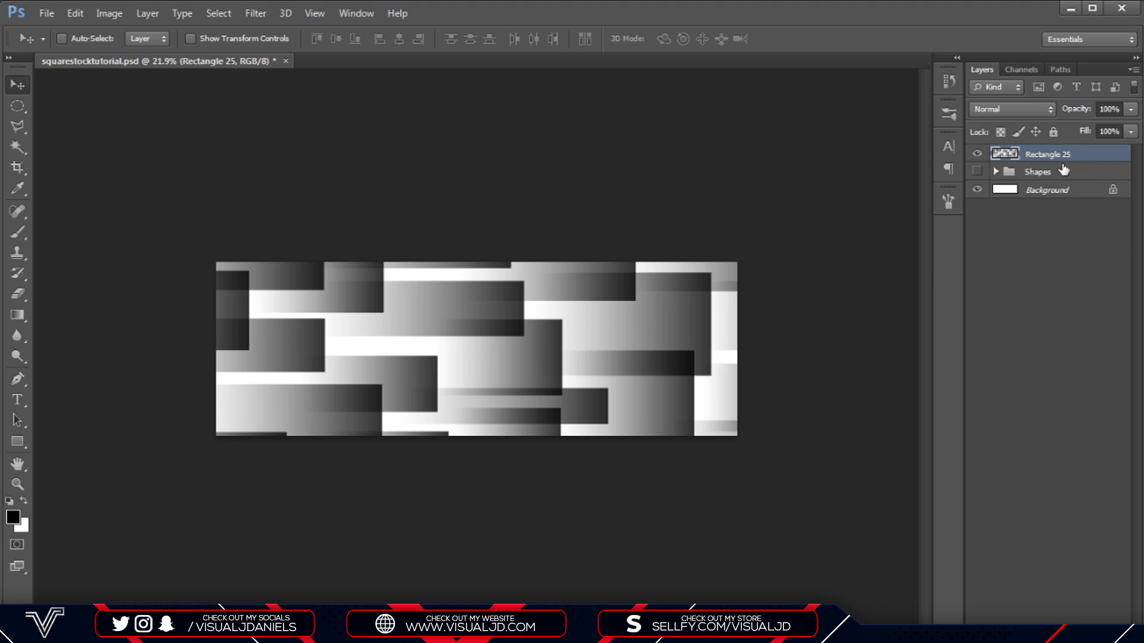
Check the transform bounds of the merged Rectangle 25 layer beyond the canvas without changing it.
{"action": "key", "text": "ctrl+t"}
{"action": "scroll", "coordinate": [641, 286], "scroll_direction": "down", "scroll_amount": 1}
{"action": "scroll", "coordinate": [641, 290], "scroll_direction": "down", "scroll_amount": 1}
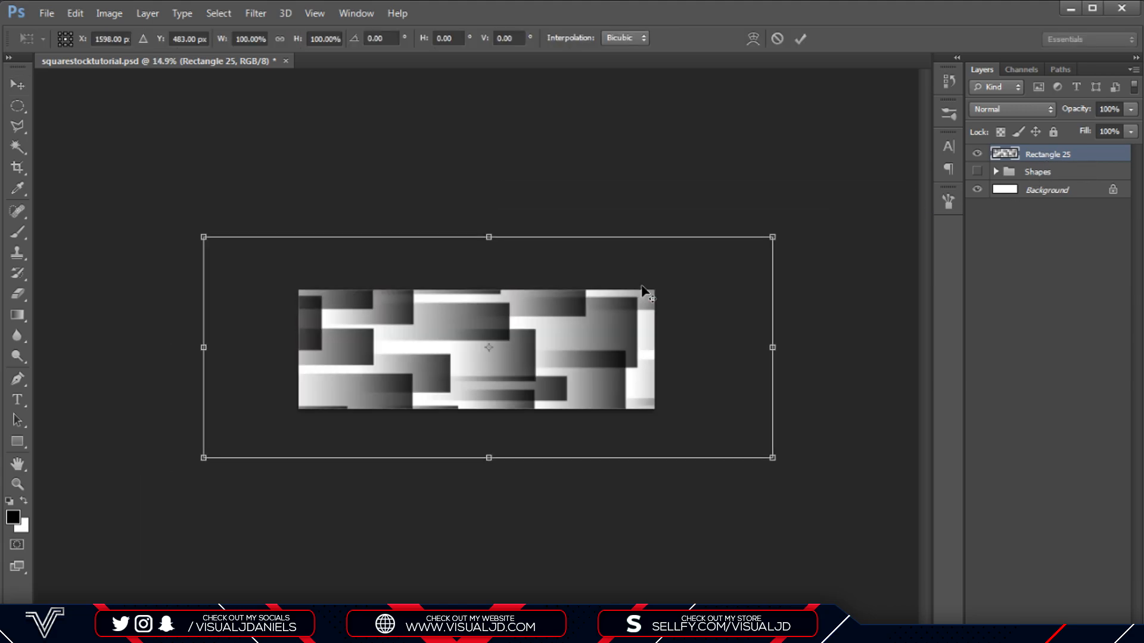
{"action": "key", "text": "alt+space"}
{"action": "key", "text": "Escape"}
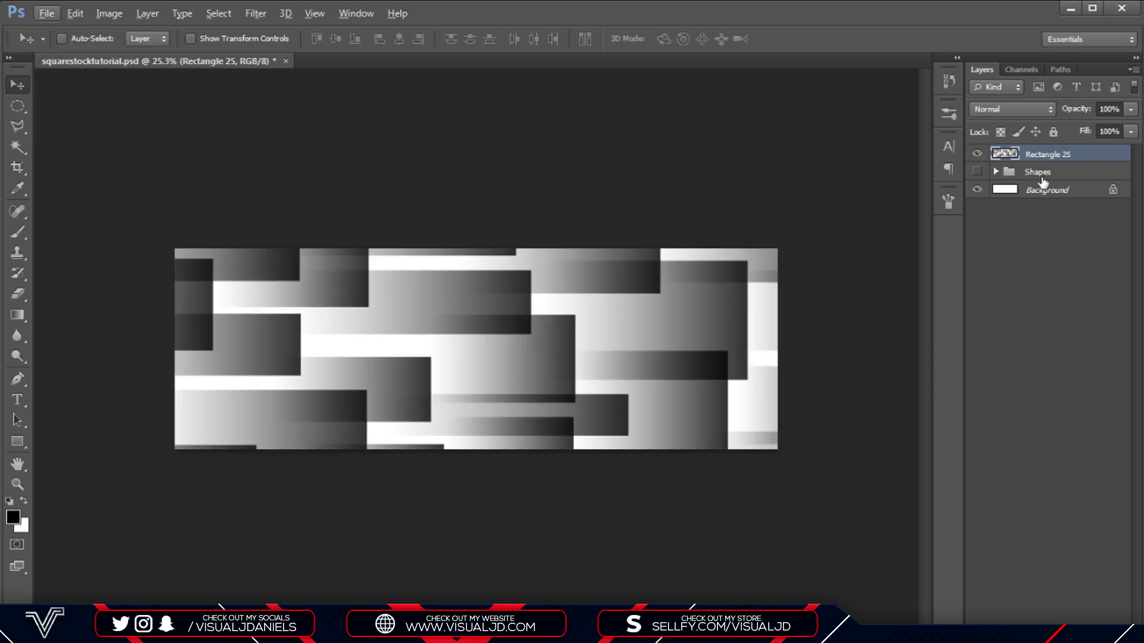
Duplicate Rectangle 25 with the original hidden, and turn the copy about 45° clockwise so it covers the right part of the canvas.
{"action": "key", "text": "ctrl+j"}
{"action": "left_click", "coordinate": [977, 171]}
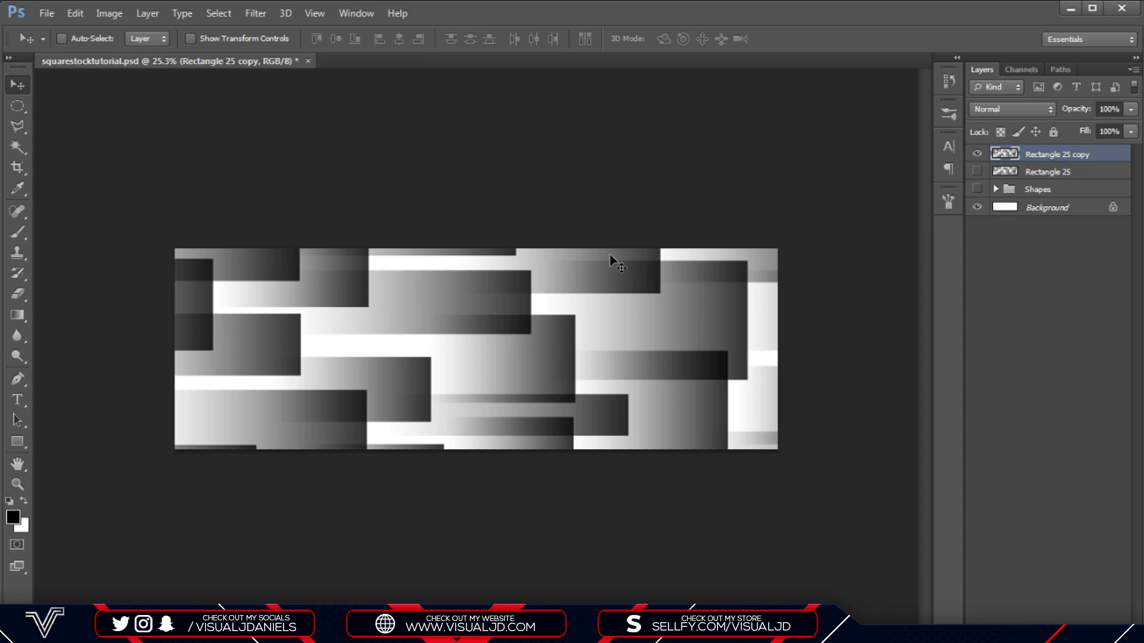
{"action": "key", "text": "ctrl+t"}
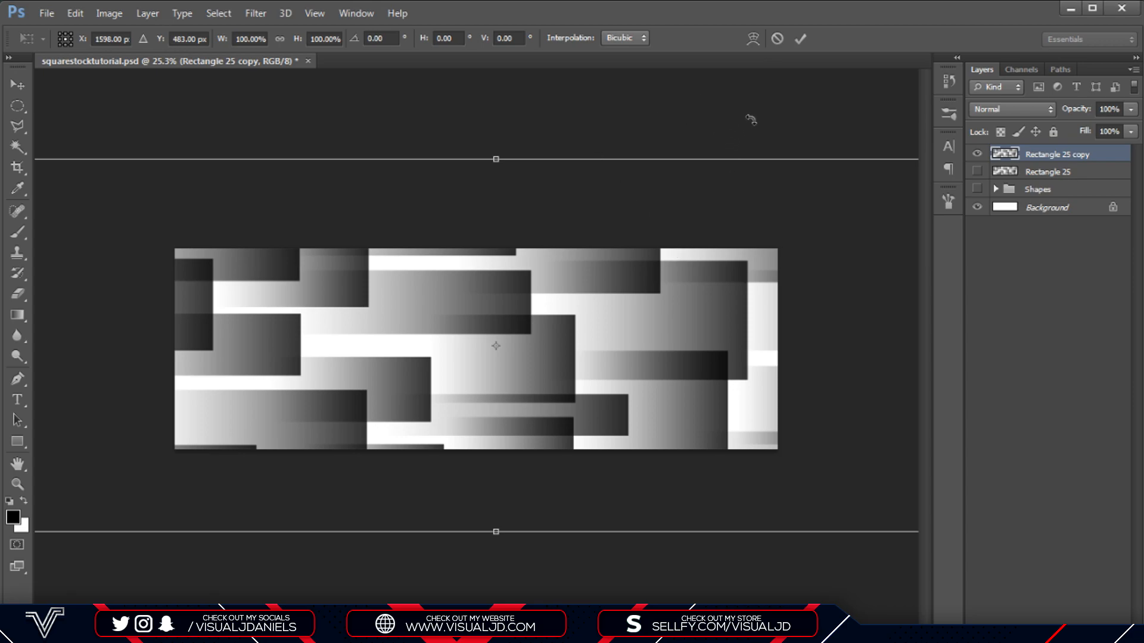
{"action": "left_click_drag", "start_coordinate": [755, 118], "coordinate": [816, 356]}
{"action": "left_click", "coordinate": [800, 39]}
{"action": "left_click_drag", "start_coordinate": [504, 346], "coordinate": [619, 310]}
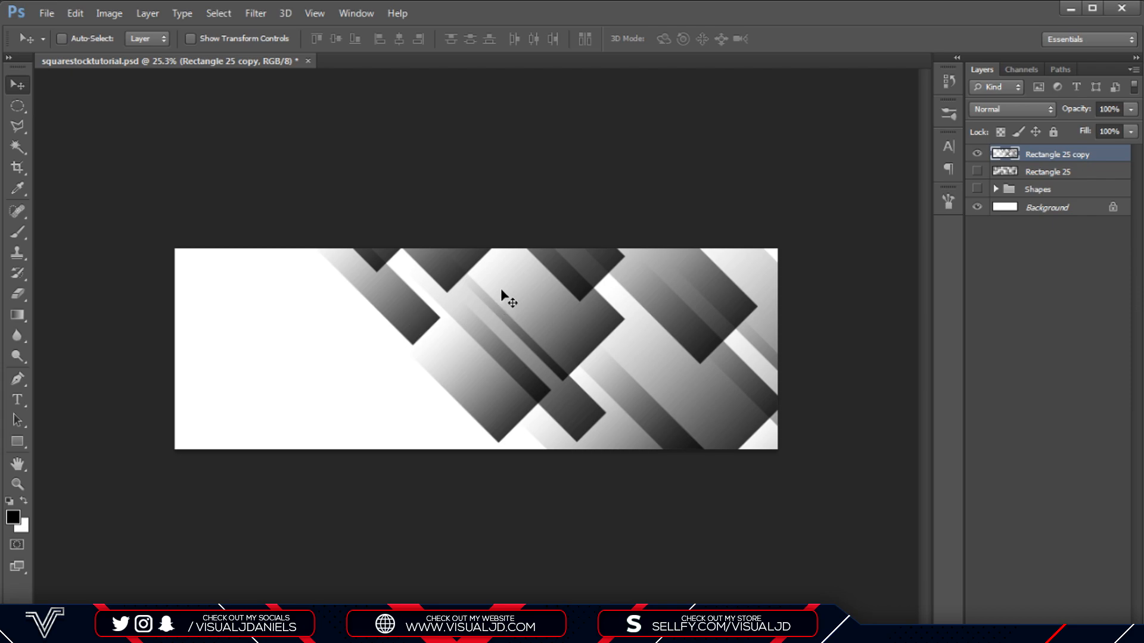
Place a horizontally flipped duplicate of the rotated Rectangle 25 copy over the left part of the canvas to mirror the pattern.
{"action": "key", "text": "ctrl+j"}
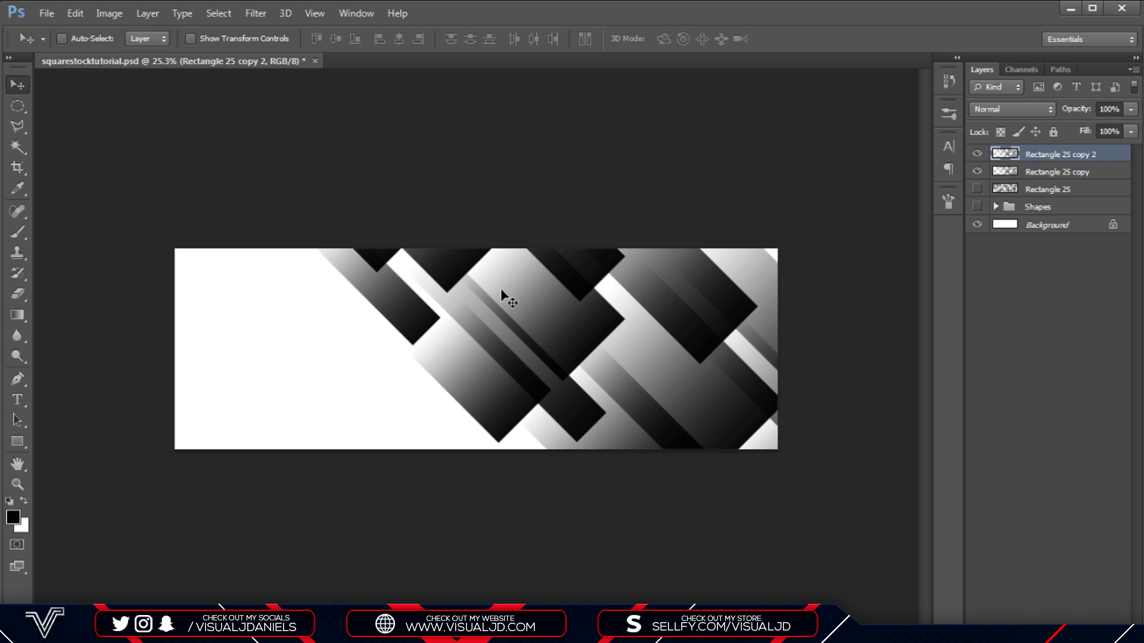
{"action": "key", "text": "ctrl+t"}
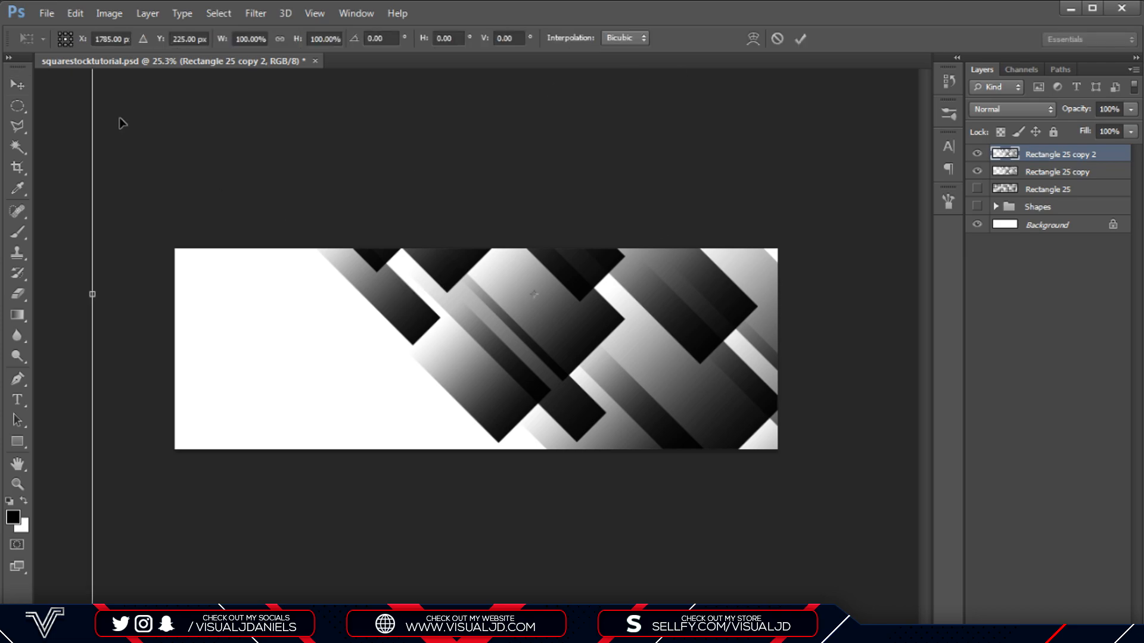
{"action": "right_click", "coordinate": [477, 340]}
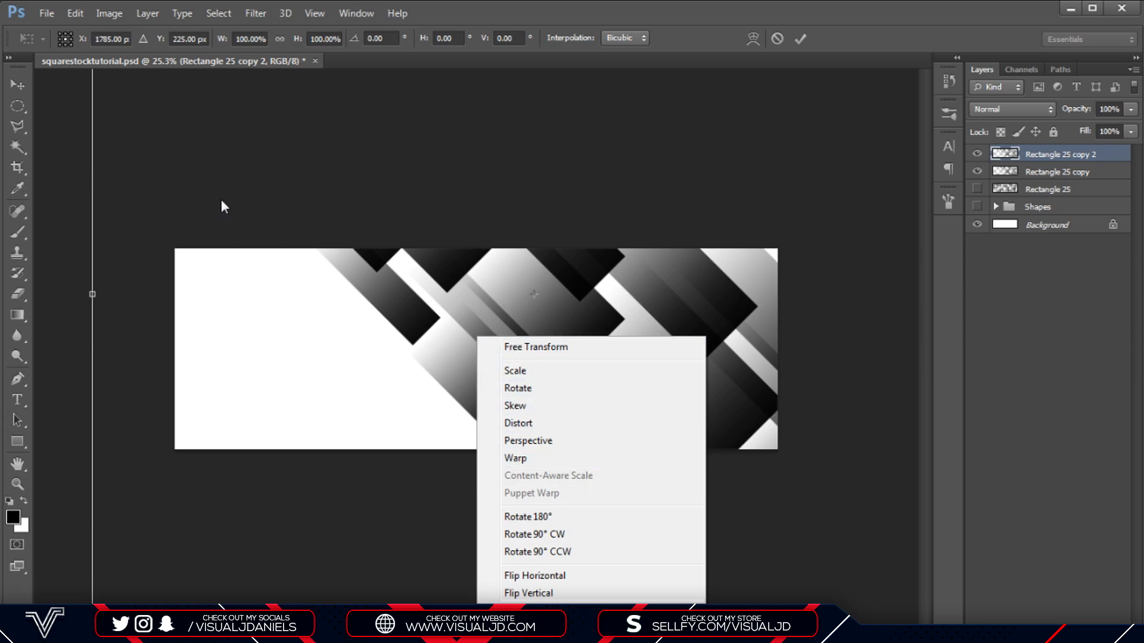
{"action": "left_click", "coordinate": [559, 262]}
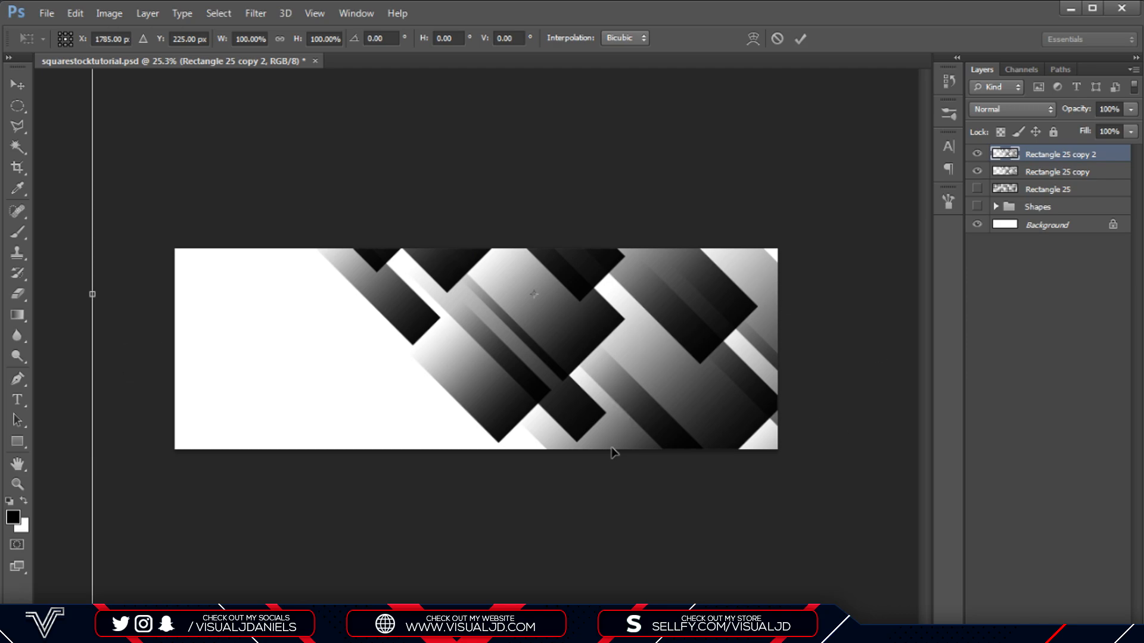
{"action": "right_click", "coordinate": [543, 316]}
{"action": "key", "text": "Return"}
{"action": "left_click_drag", "start_coordinate": [604, 397], "coordinate": [489, 298]}
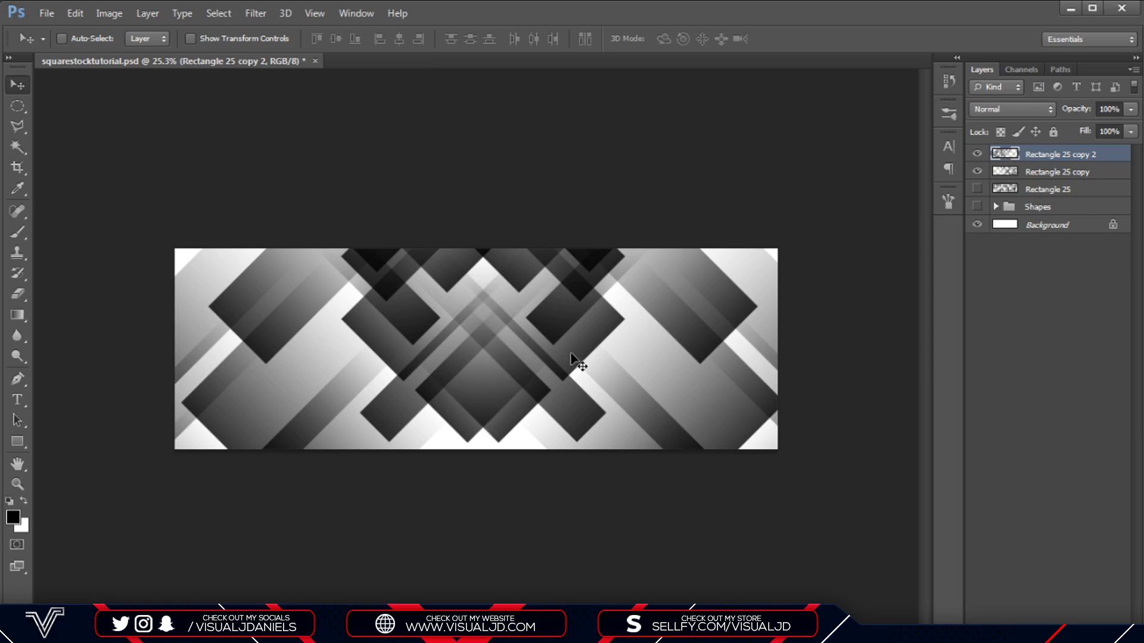
Show the centre guides and shift Rectangle 25 copy 2 left until the mirrored patterns meet exactly on the vertical guide.
{"action": "scroll", "coordinate": [571, 354], "scroll_direction": "up", "scroll_amount": 3}
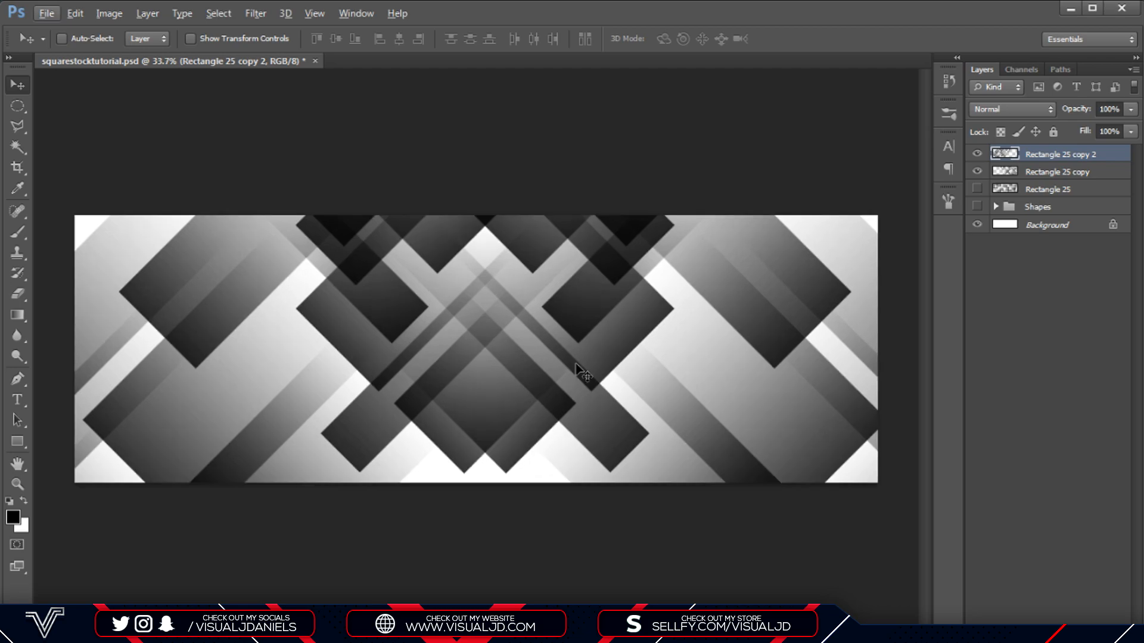
{"action": "key", "text": "ctrl+semicolon"}
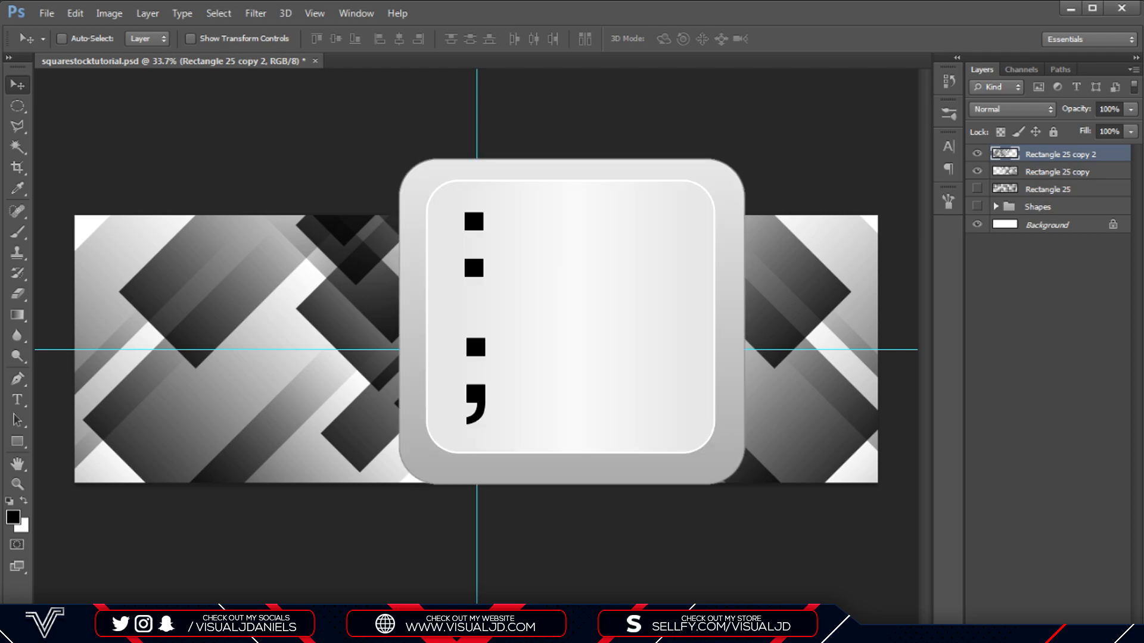
{"action": "scroll", "coordinate": [472, 205], "scroll_direction": "up", "scroll_amount": 12}
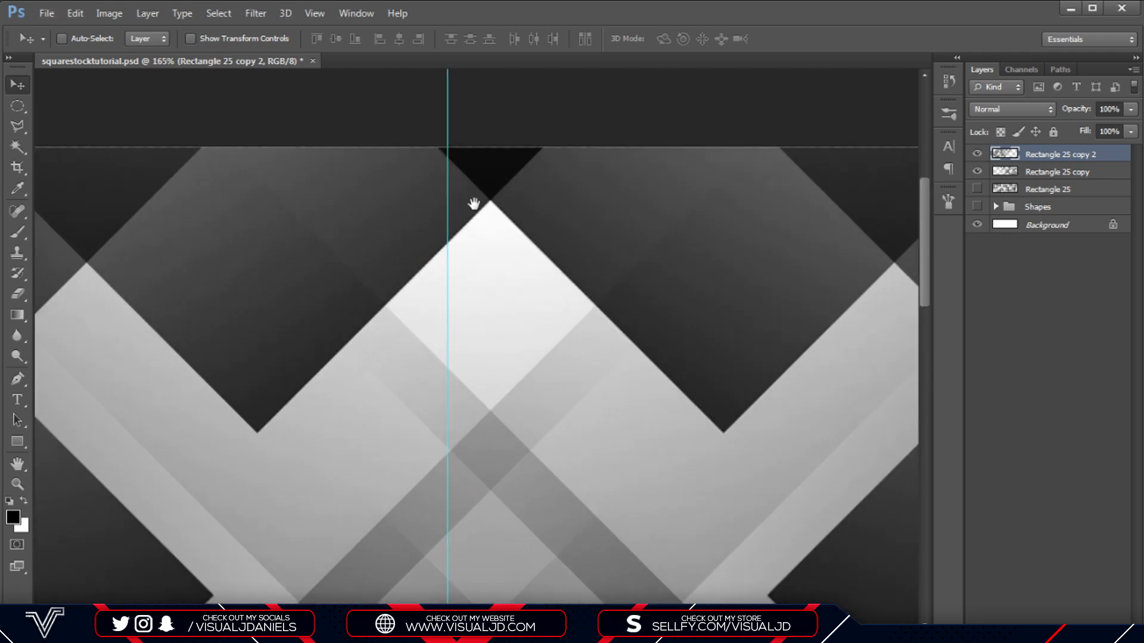
{"action": "scroll", "coordinate": [474, 204], "scroll_direction": "up", "scroll_amount": 4}
{"action": "left_click_drag", "start_coordinate": [837, 231], "coordinate": [580, 252]}
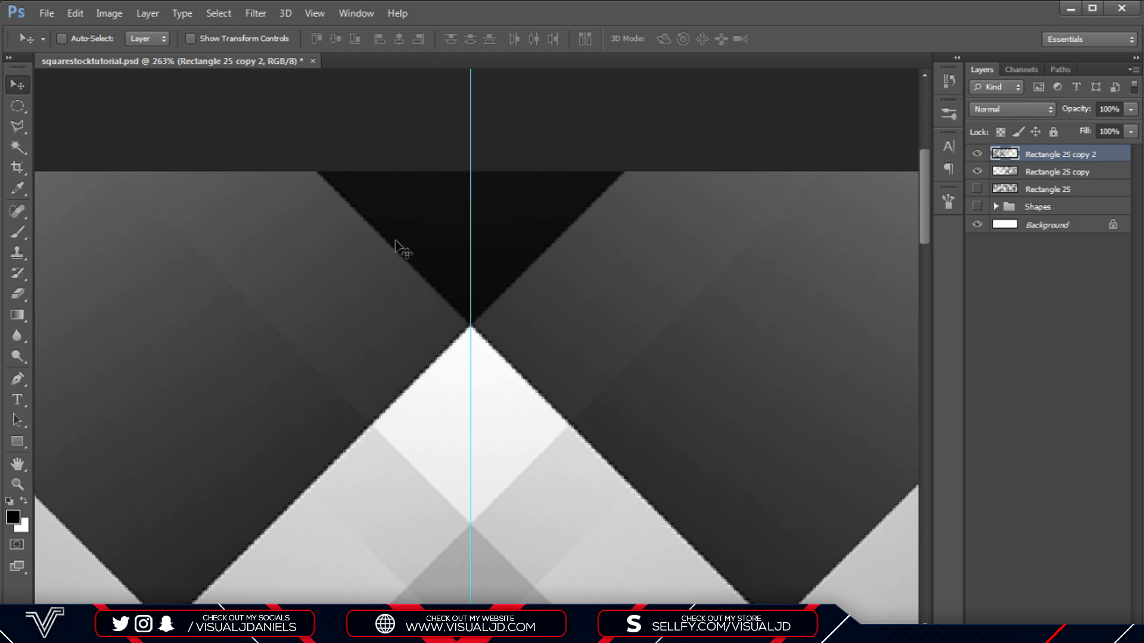
{"action": "scroll", "coordinate": [475, 387], "scroll_direction": "down", "scroll_amount": 3}
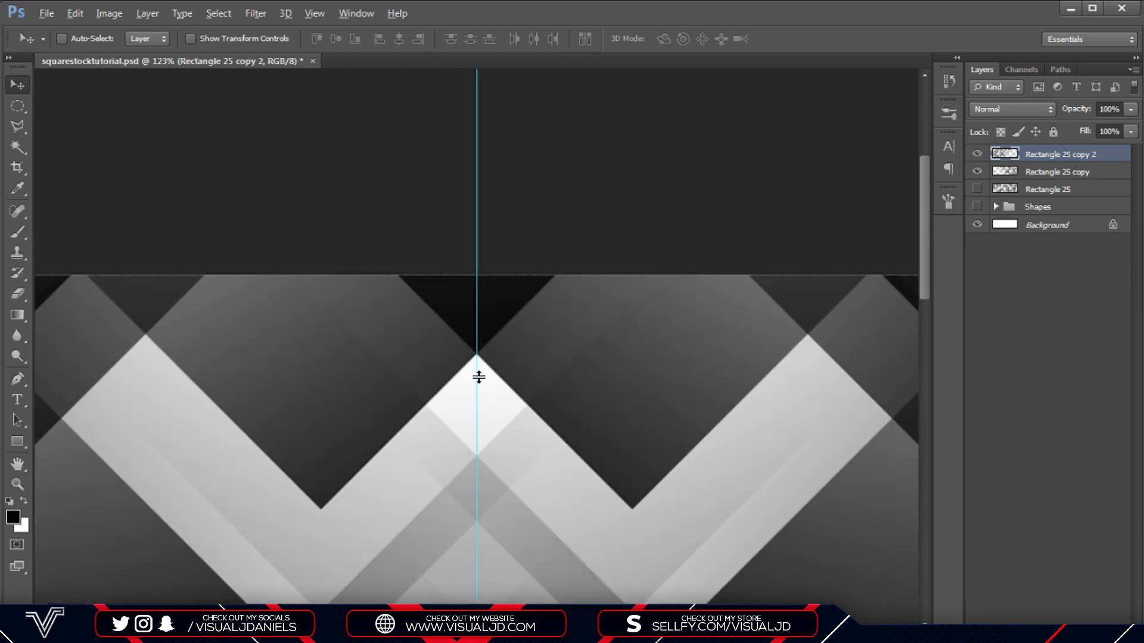
{"action": "scroll", "coordinate": [478, 377], "scroll_direction": "down", "scroll_amount": 5}
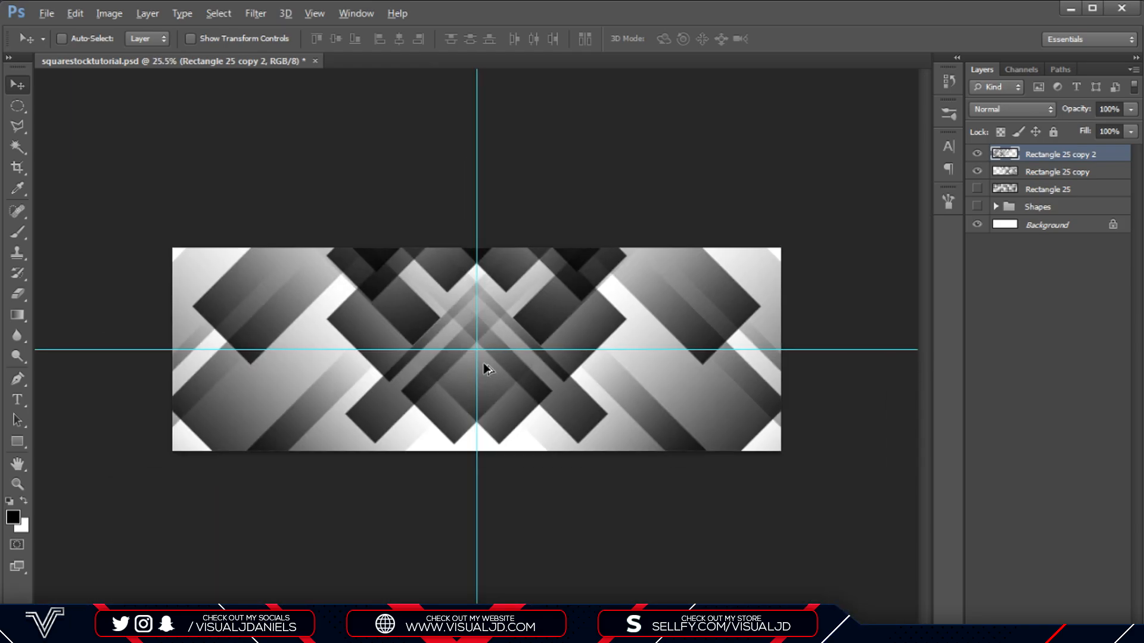
{"action": "scroll", "coordinate": [486, 369], "scroll_direction": "up", "scroll_amount": 1}
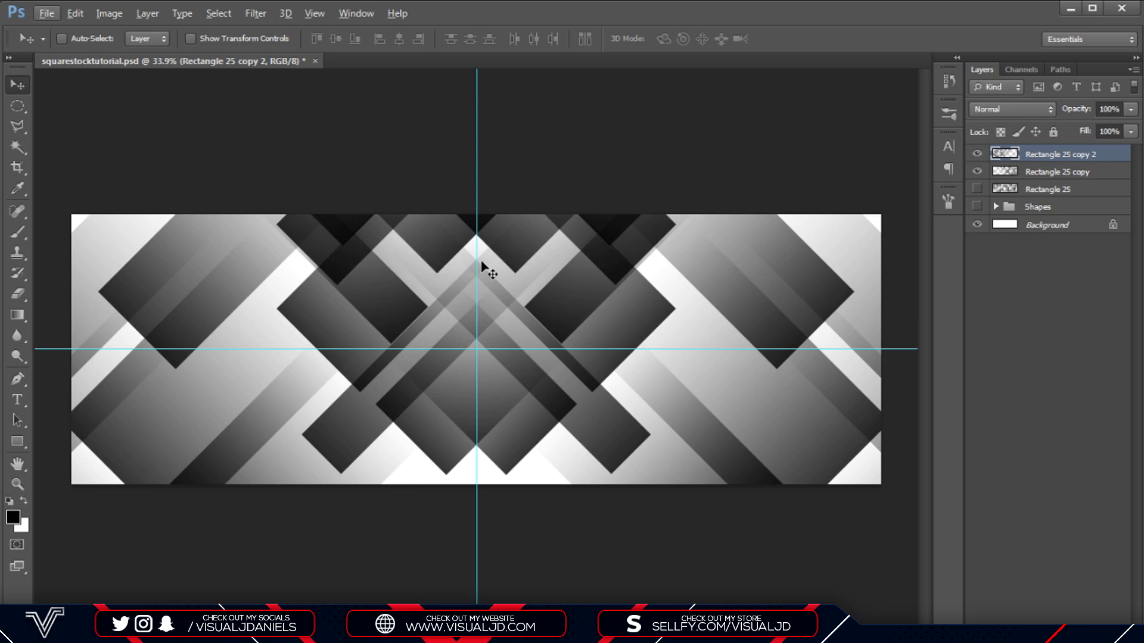
Try offsetting Rectangle 25 copy 2 down and to the left, and return it to its mirrored position.
{"action": "left_click_drag", "start_coordinate": [536, 263], "coordinate": [486, 338]}
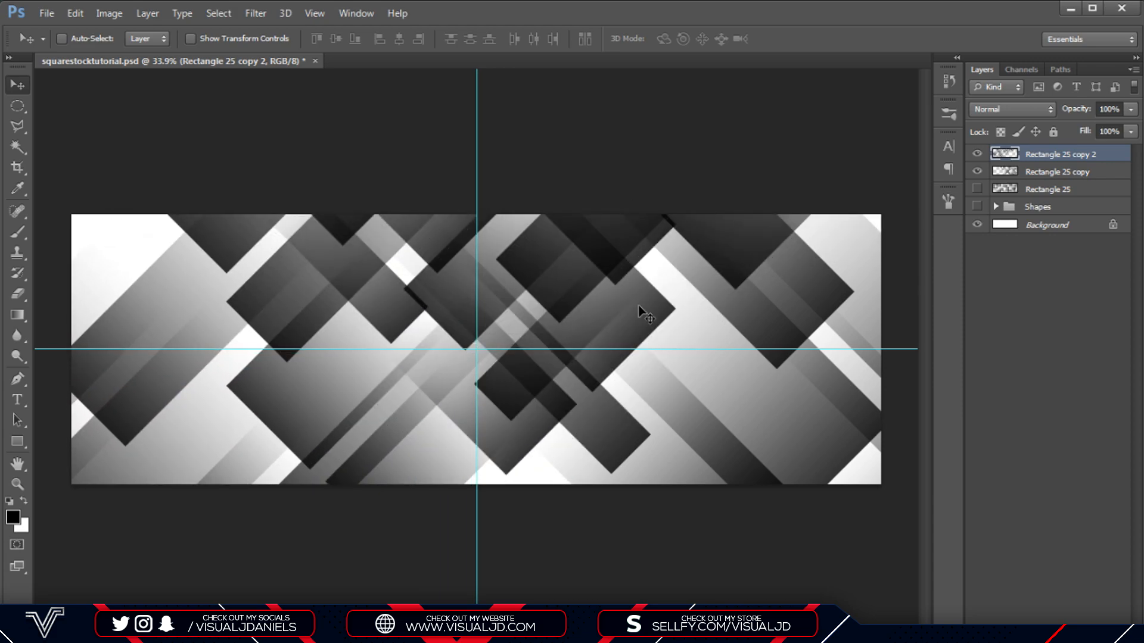
{"action": "left_click_drag", "start_coordinate": [643, 312], "coordinate": [504, 272]}
{"action": "key", "text": "ctrl+0"}
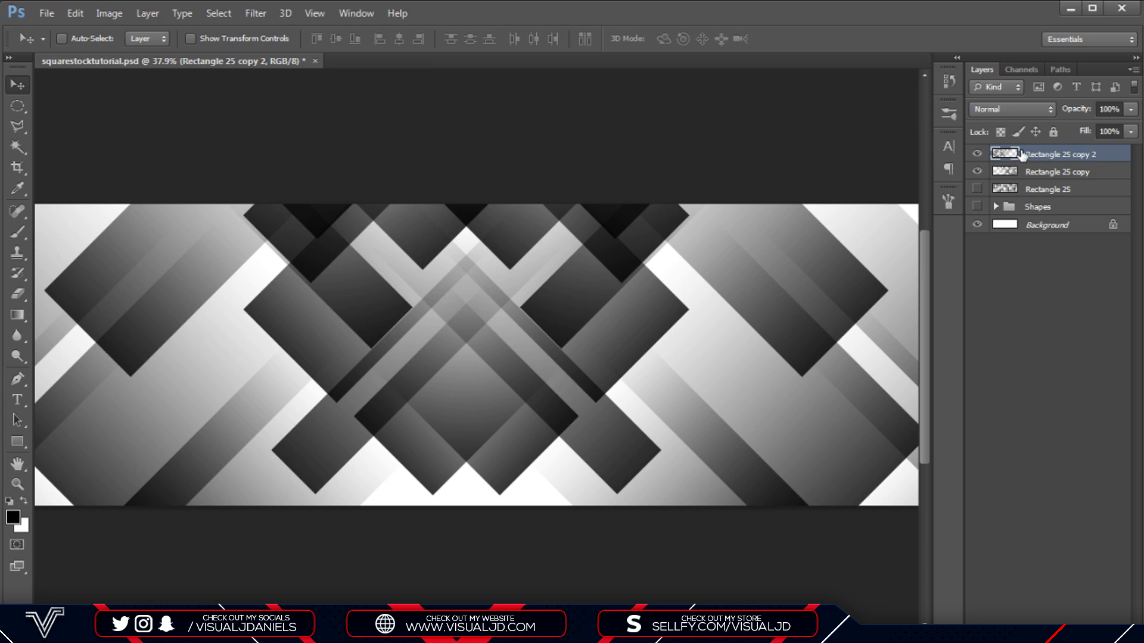
Select Rectangle 25 copy and Rectangle 25 copy 2 together and move them well down, undoing a first shorter move.
{"action": "left_click", "coordinate": [1048, 179], "text": "shift"}
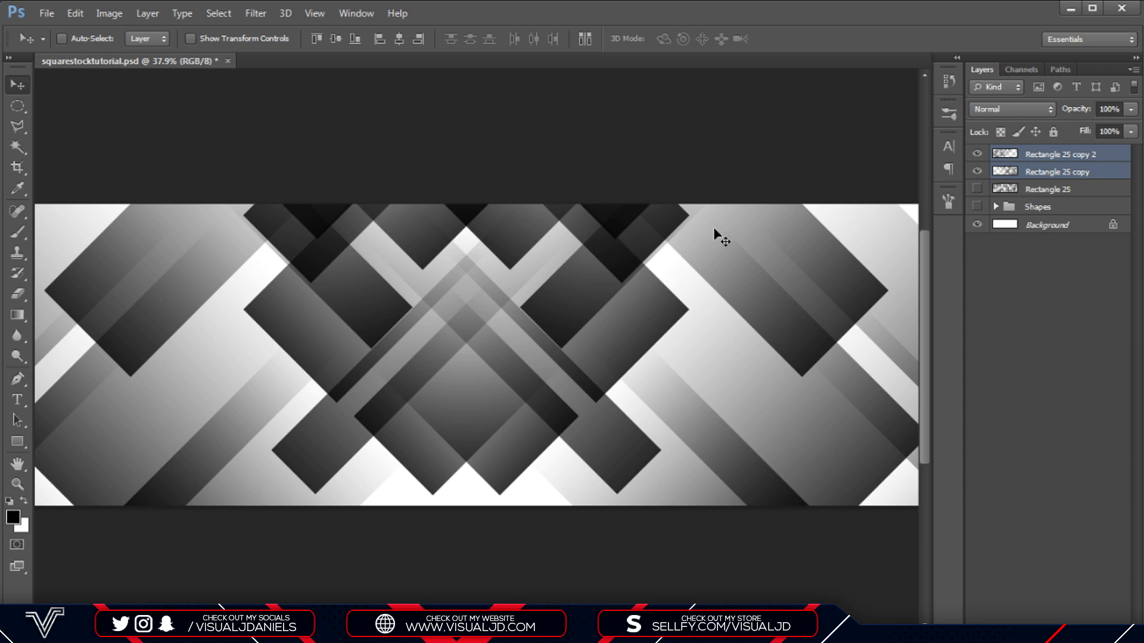
{"action": "left_click_drag", "start_coordinate": [494, 260], "coordinate": [485, 375]}
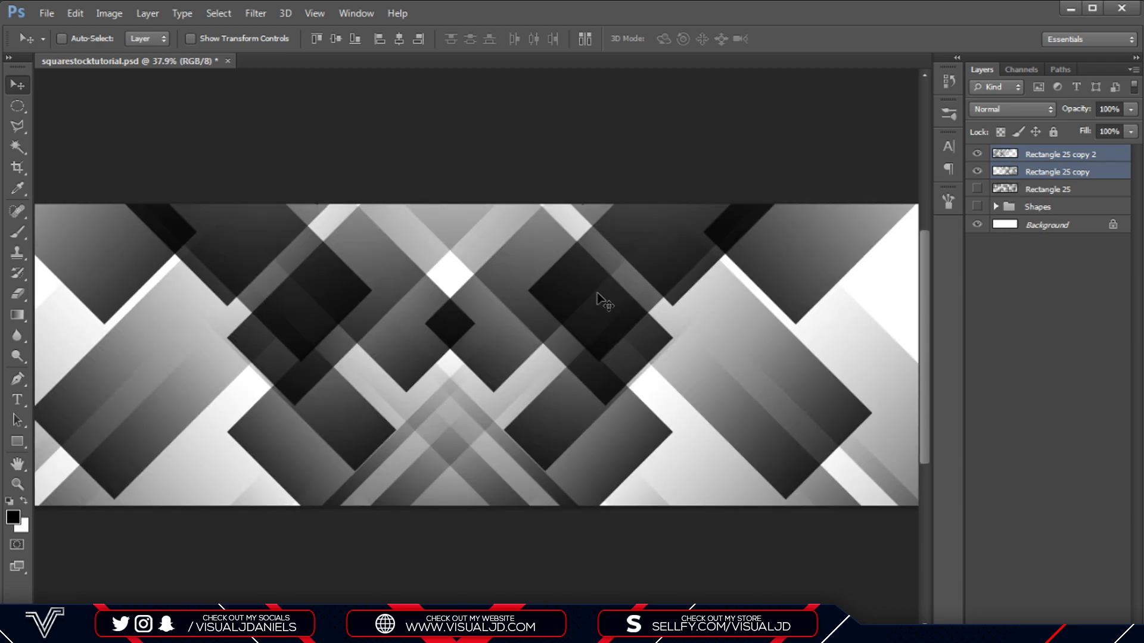
{"action": "key", "text": "ctrl+z"}
{"action": "scroll", "coordinate": [549, 298], "scroll_direction": "down", "scroll_amount": 2}
{"action": "left_click_drag", "start_coordinate": [549, 299], "coordinate": [529, 529]}
{"action": "scroll", "coordinate": [547, 440], "scroll_direction": "up", "scroll_amount": 3}
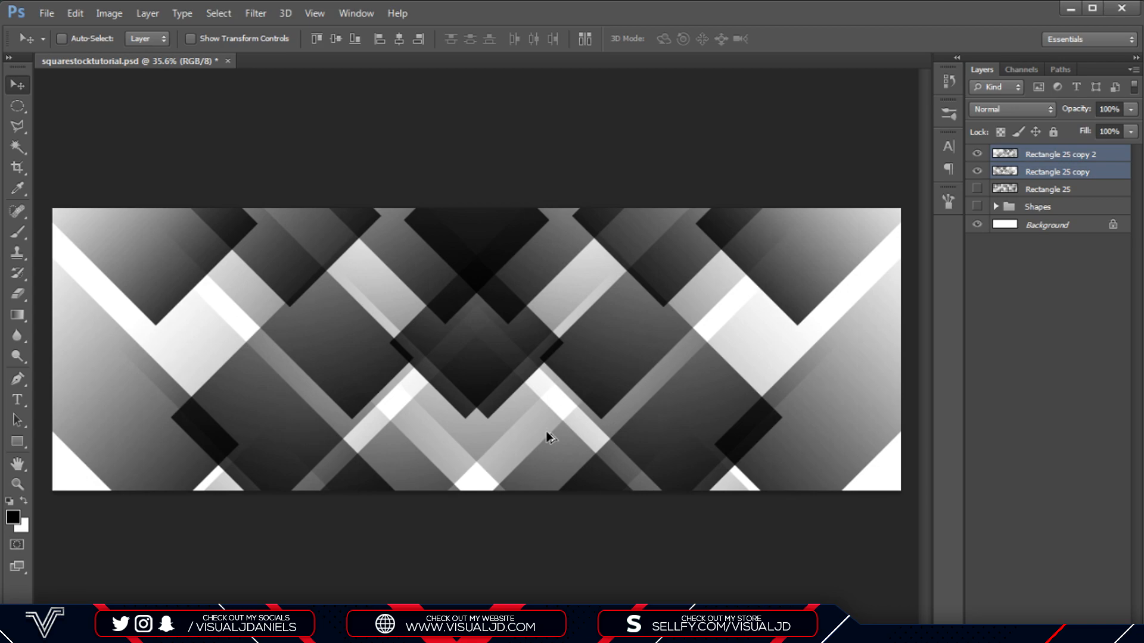
Fine-tune the vertical position of both mirrored layers together, and show the guides to check their centring.
{"action": "scroll", "coordinate": [549, 409], "scroll_direction": "down", "scroll_amount": 4}
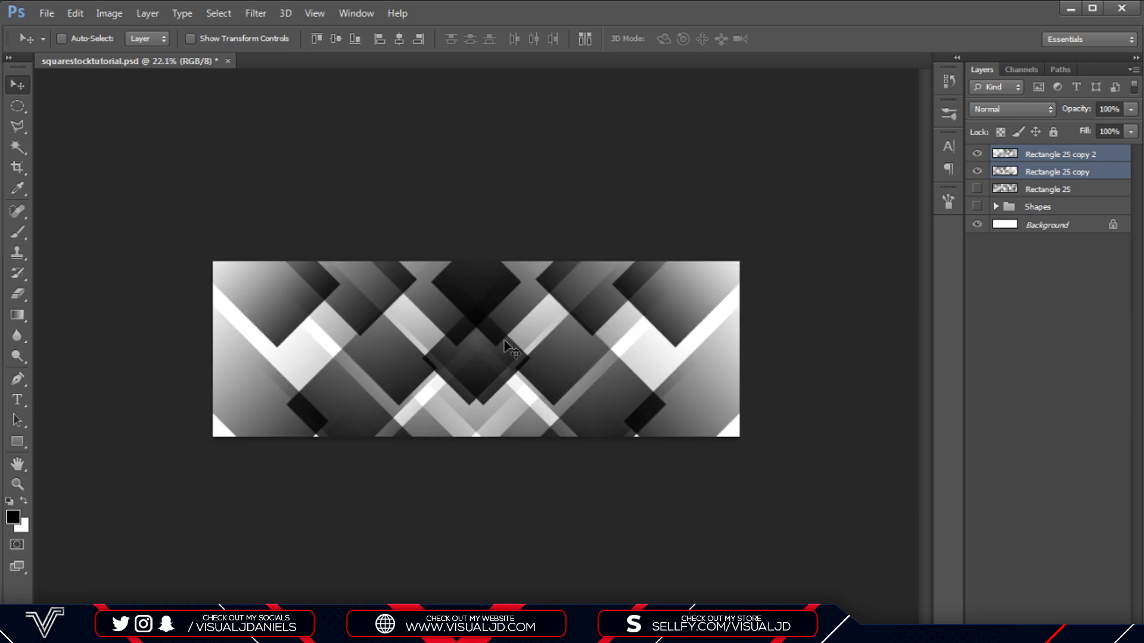
{"action": "scroll", "coordinate": [508, 389], "scroll_direction": "up", "scroll_amount": 2}
{"action": "left_click_drag", "start_coordinate": [521, 375], "coordinate": [529, 345]}
{"action": "key", "text": "ctrl+semicolon"}
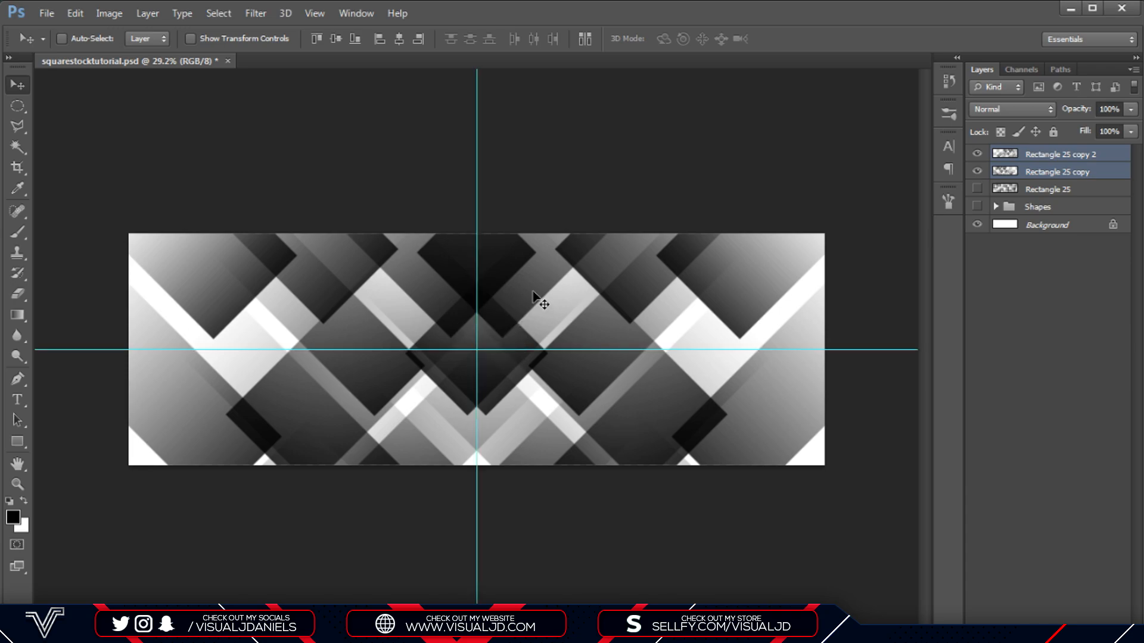
Hide the guides and examine the mirrored pattern up close and as a whole.
{"action": "key", "text": "ctrl+semicolon"}
{"action": "scroll", "coordinate": [575, 304], "scroll_direction": "up", "scroll_amount": 2}
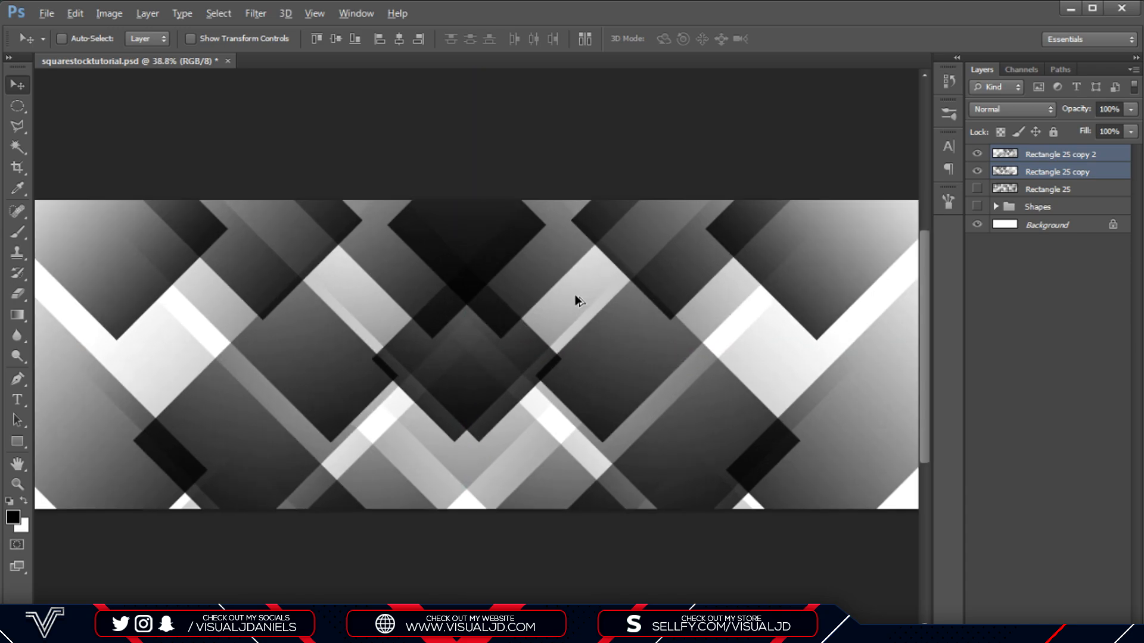
{"action": "scroll", "coordinate": [575, 304], "scroll_direction": "down", "scroll_amount": 5}
{"action": "scroll", "coordinate": [507, 337], "scroll_direction": "up", "scroll_amount": 4}
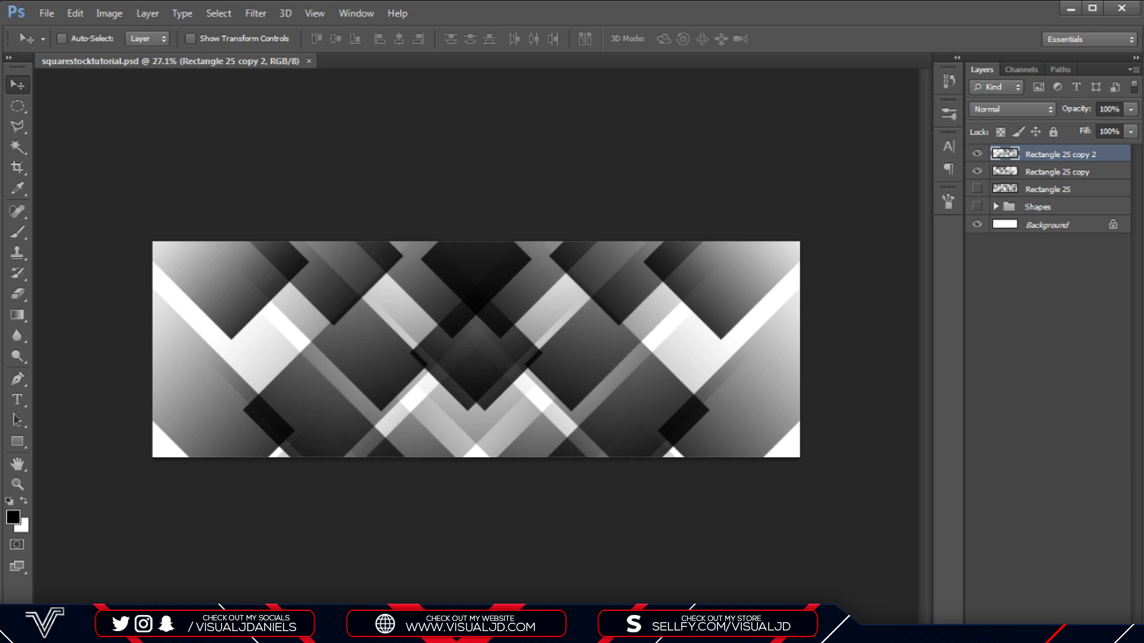
Add a Gradient Map adjustment layer above Rectangle 25 copy 2 and open its gradient for editing beside the artwork.
{"action": "left_click", "coordinate": [1053, 635]}
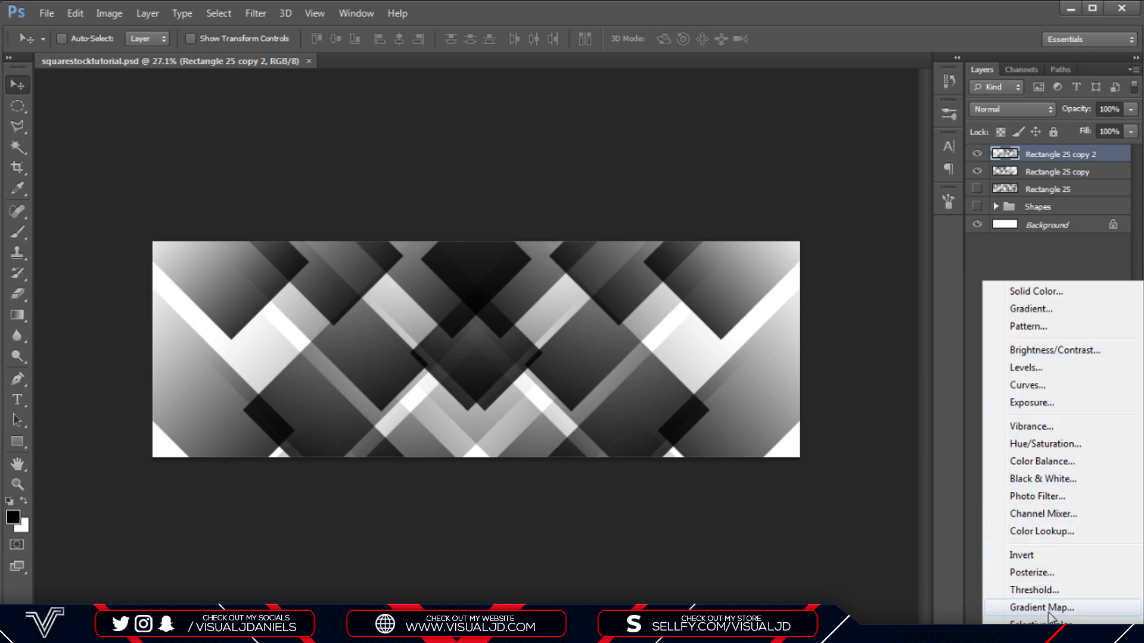
{"action": "left_click", "coordinate": [1043, 608]}
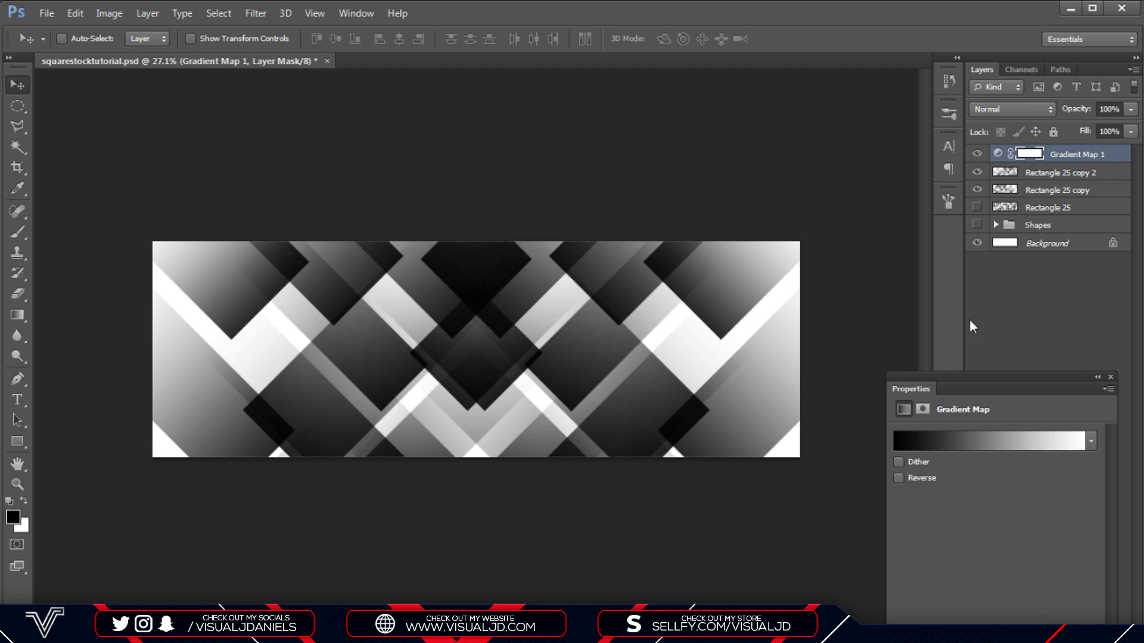
{"action": "left_click_drag", "start_coordinate": [971, 388], "coordinate": [819, 28]}
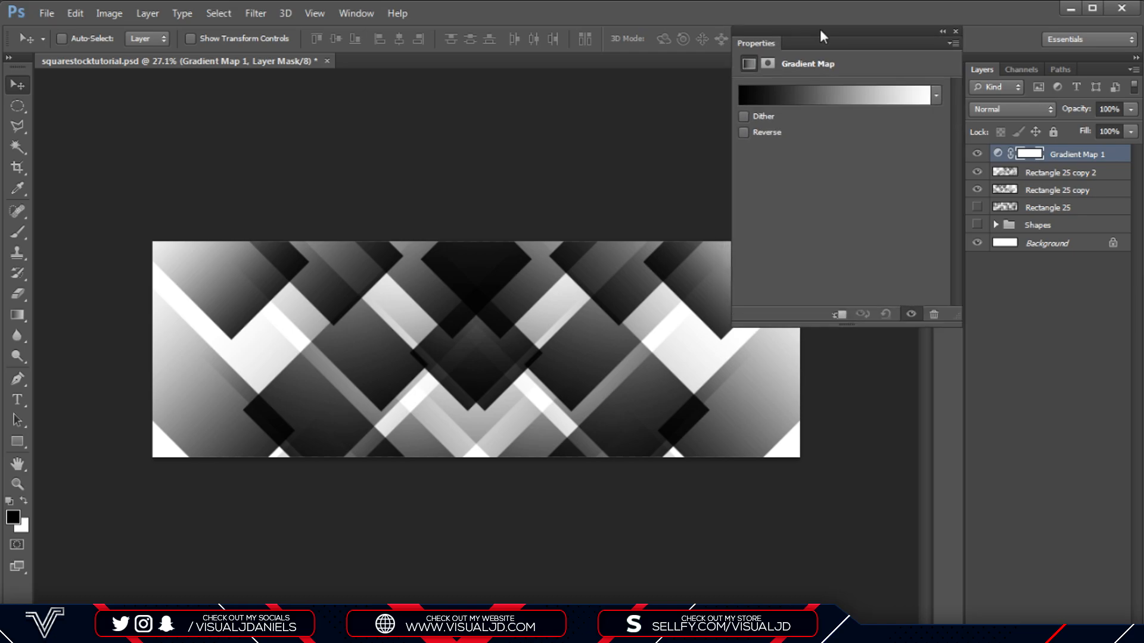
{"action": "left_click", "coordinate": [831, 96]}
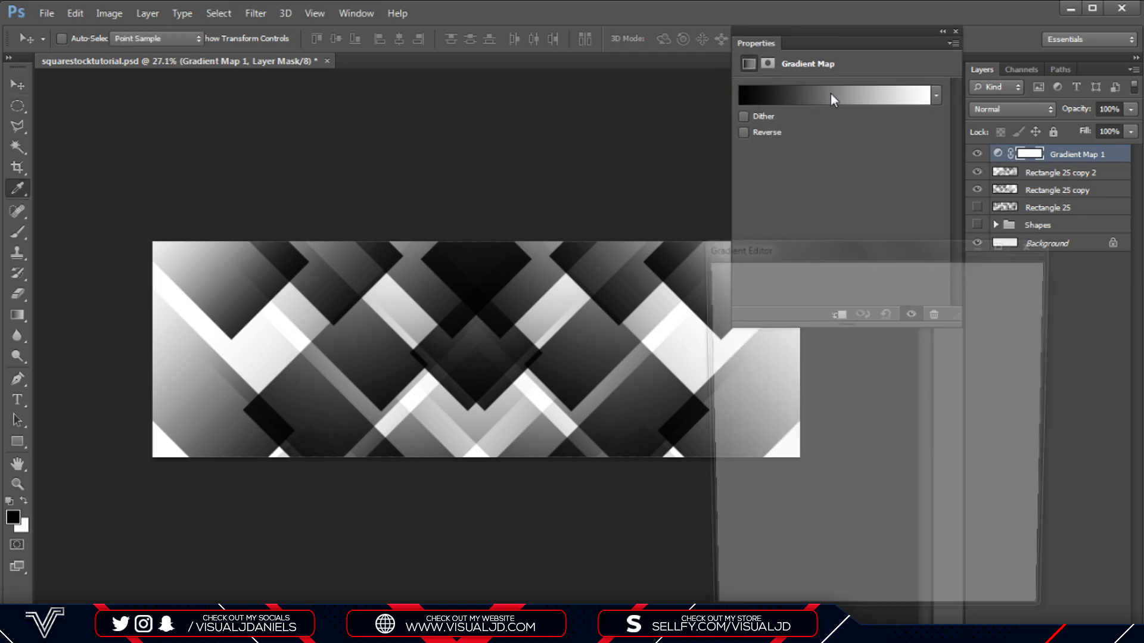
{"action": "left_click_drag", "start_coordinate": [905, 241], "coordinate": [978, 75]}
Set the gradient map's dark stop to pure red (H 0, S 100, B 100).
{"action": "left_click", "coordinate": [798, 352]}
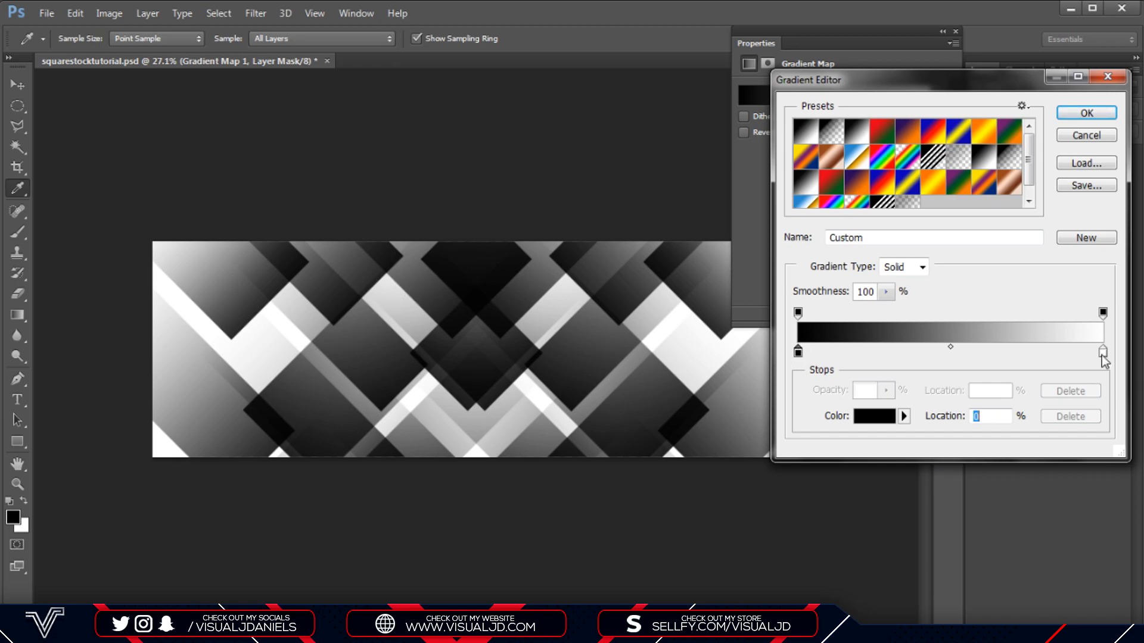
{"action": "double_click", "coordinate": [798, 353]}
{"action": "left_click_drag", "start_coordinate": [881, 470], "coordinate": [943, 420]}
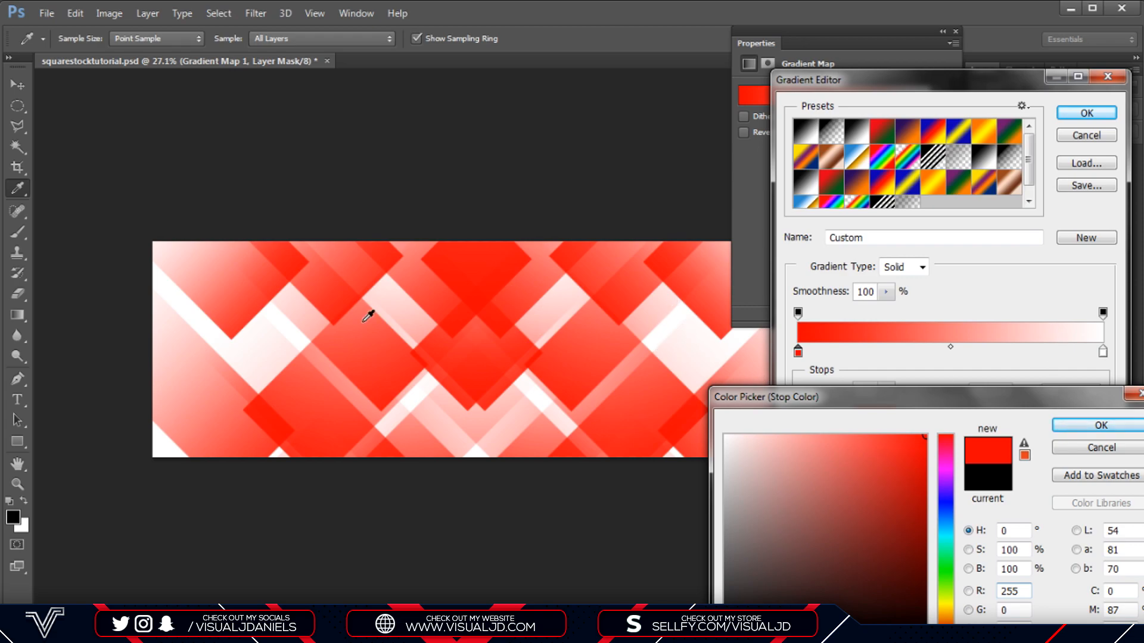
{"action": "left_click", "coordinate": [1101, 426]}
Try bright green (H 130, S 100, B 100) on the light stop, and reset the gradient to the Black, White preset.
{"action": "left_click", "coordinate": [1103, 352]}
{"action": "double_click", "coordinate": [1103, 353]}
{"action": "left_click", "coordinate": [947, 566]}
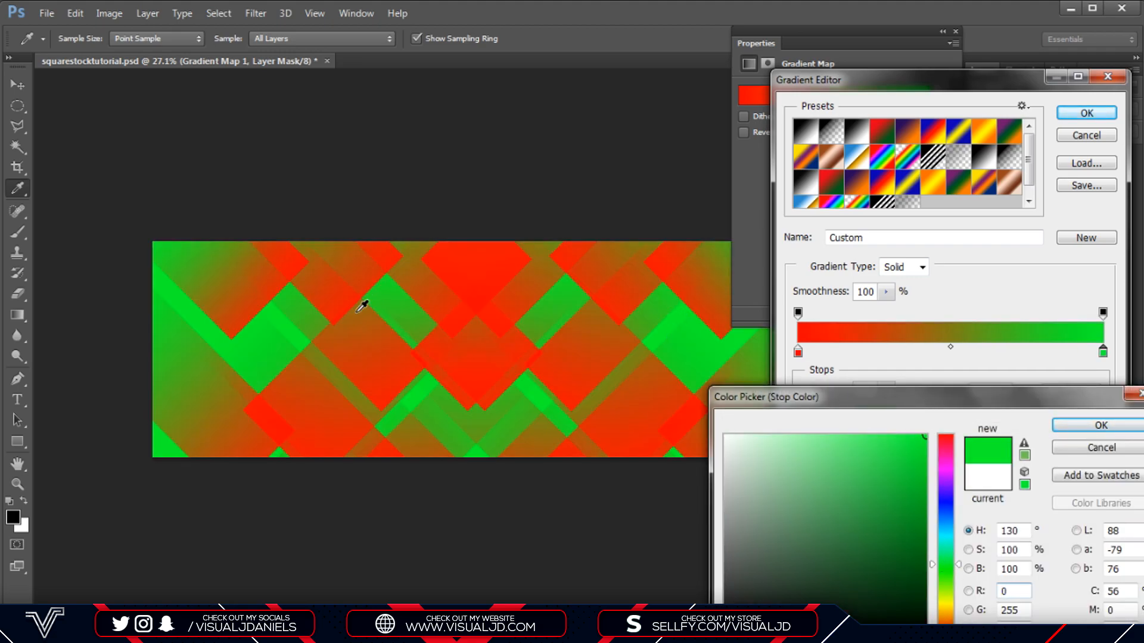
{"action": "left_click", "coordinate": [1102, 448]}
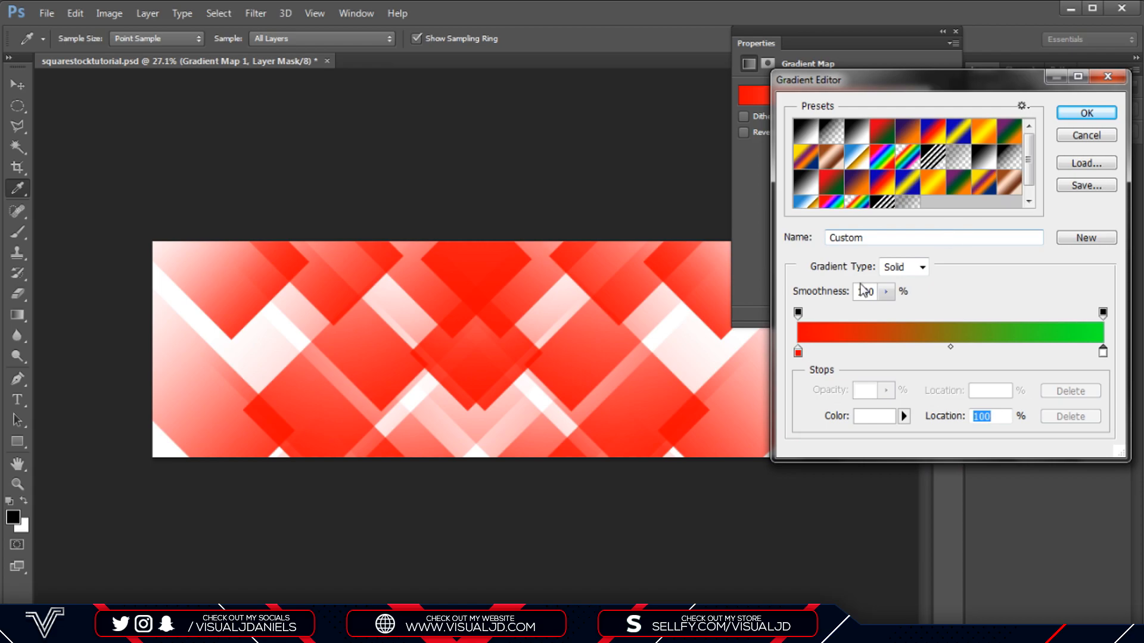
{"action": "left_click", "coordinate": [856, 133]}
Set the gradient map's dark stop to deep navy blue (H 234, S 72, B 29).
{"action": "left_click", "coordinate": [798, 353]}
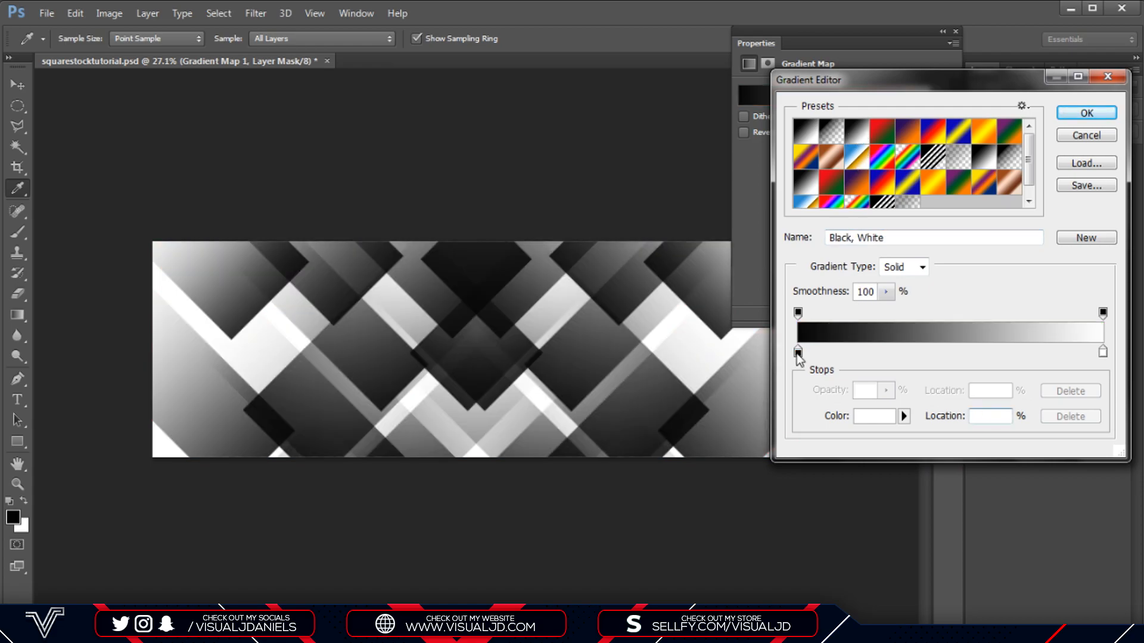
{"action": "double_click", "coordinate": [798, 353]}
{"action": "left_click", "coordinate": [946, 507]}
{"action": "left_click", "coordinate": [877, 573]}
{"action": "mouse_move", "coordinate": [877, 573]}
{"action": "left_mouse_down"}
{"action": "mouse_move", "coordinate": [873, 563]}
{"action": "mouse_move", "coordinate": [869, 578]}
{"action": "left_mouse_up"}
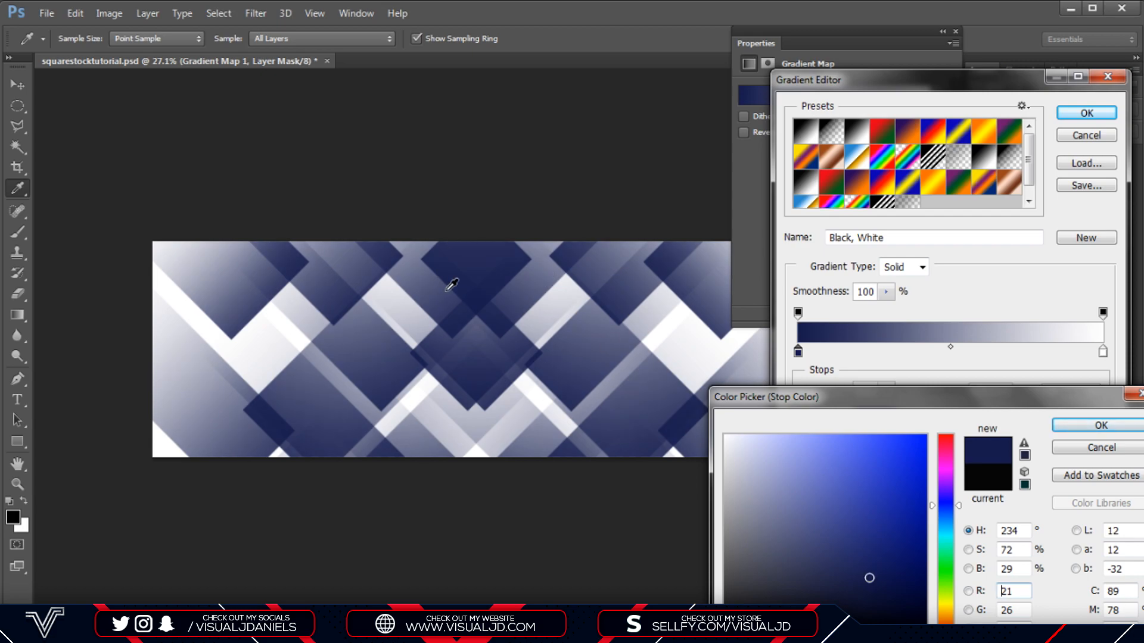
{"action": "left_click", "coordinate": [1100, 425]}
Set the gradient map's light stop to pale sky blue (H 198, S 30, B 97).
{"action": "left_click", "coordinate": [1102, 352]}
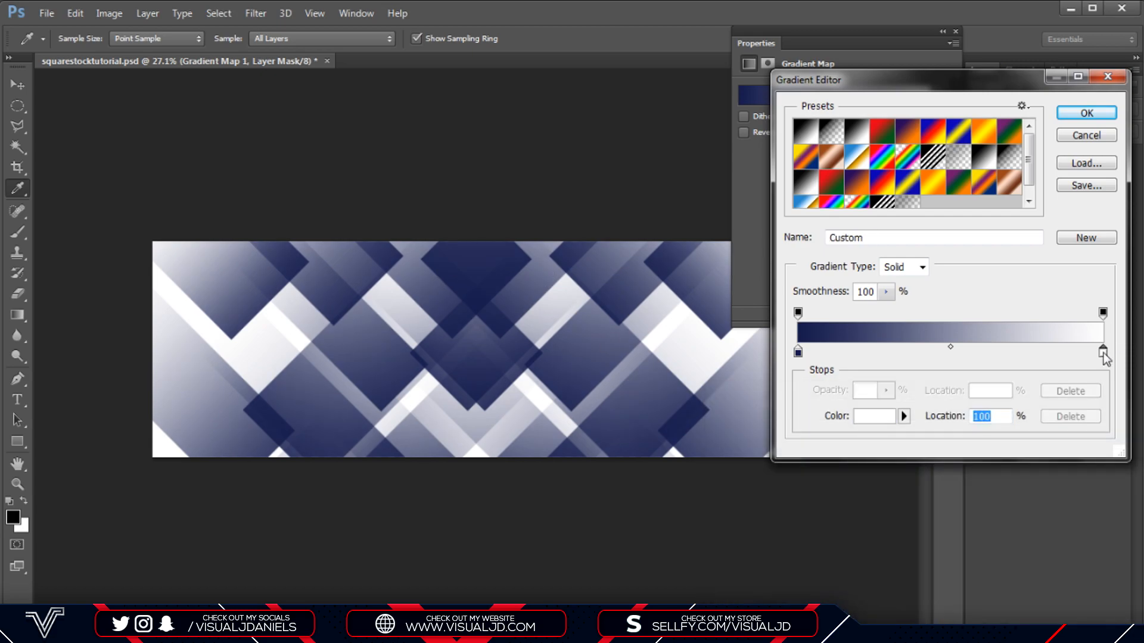
{"action": "double_click", "coordinate": [1103, 352]}
{"action": "left_click", "coordinate": [946, 532]}
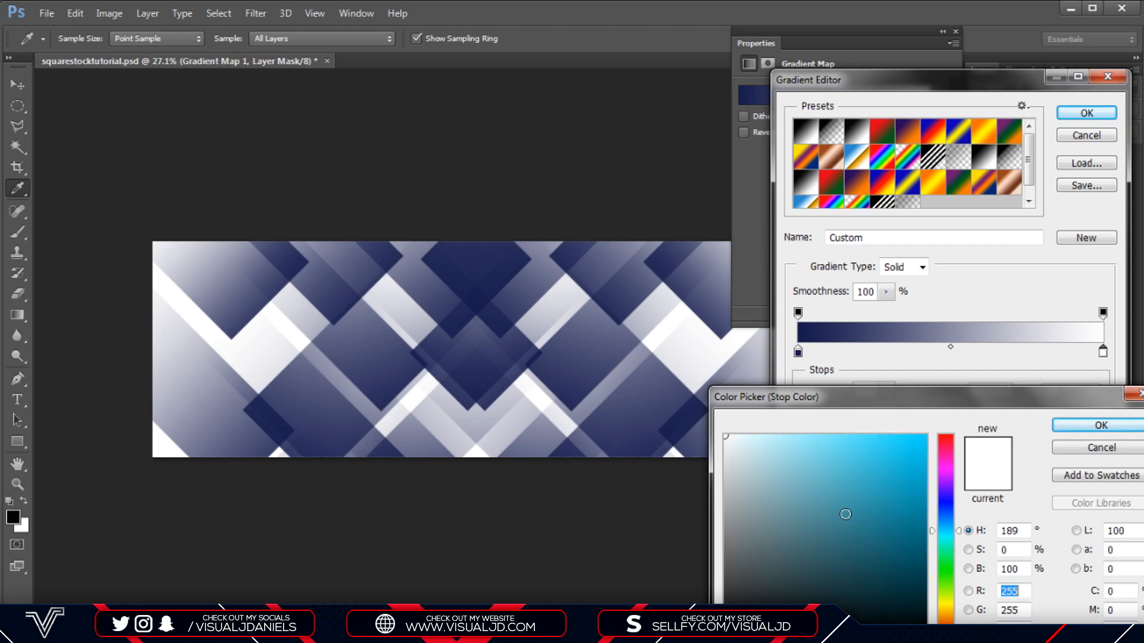
{"action": "left_click", "coordinate": [842, 459]}
{"action": "left_click", "coordinate": [801, 448]}
{"action": "mouse_move", "coordinate": [801, 448]}
{"action": "left_mouse_down"}
{"action": "mouse_move", "coordinate": [767, 434]}
{"action": "mouse_move", "coordinate": [784, 440]}
{"action": "left_mouse_up"}
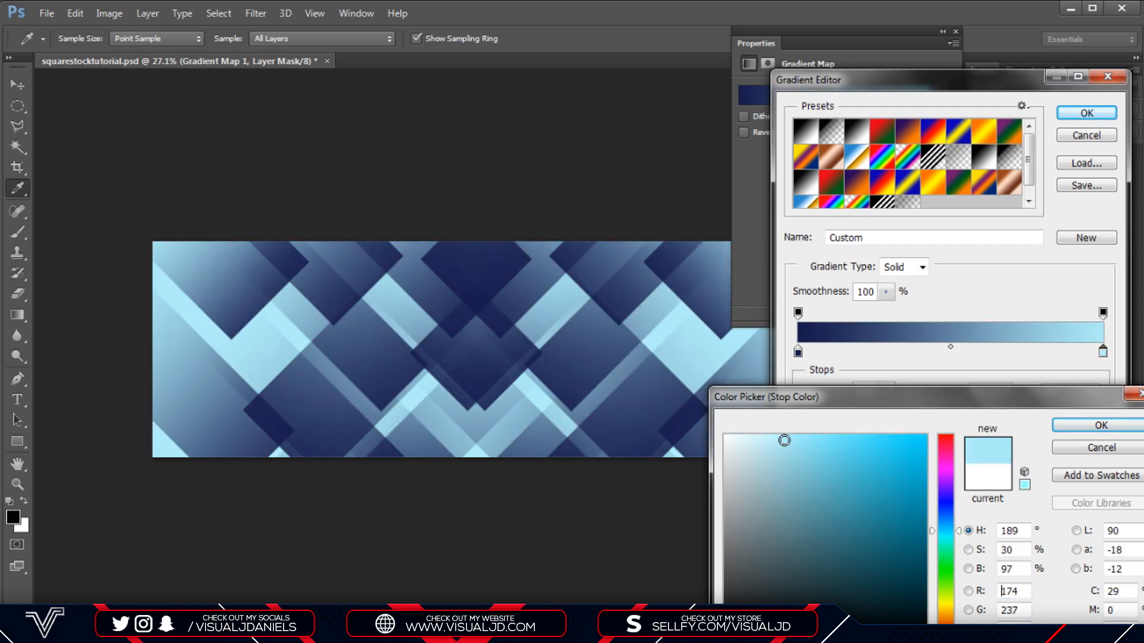
{"action": "left_click", "coordinate": [946, 527]}
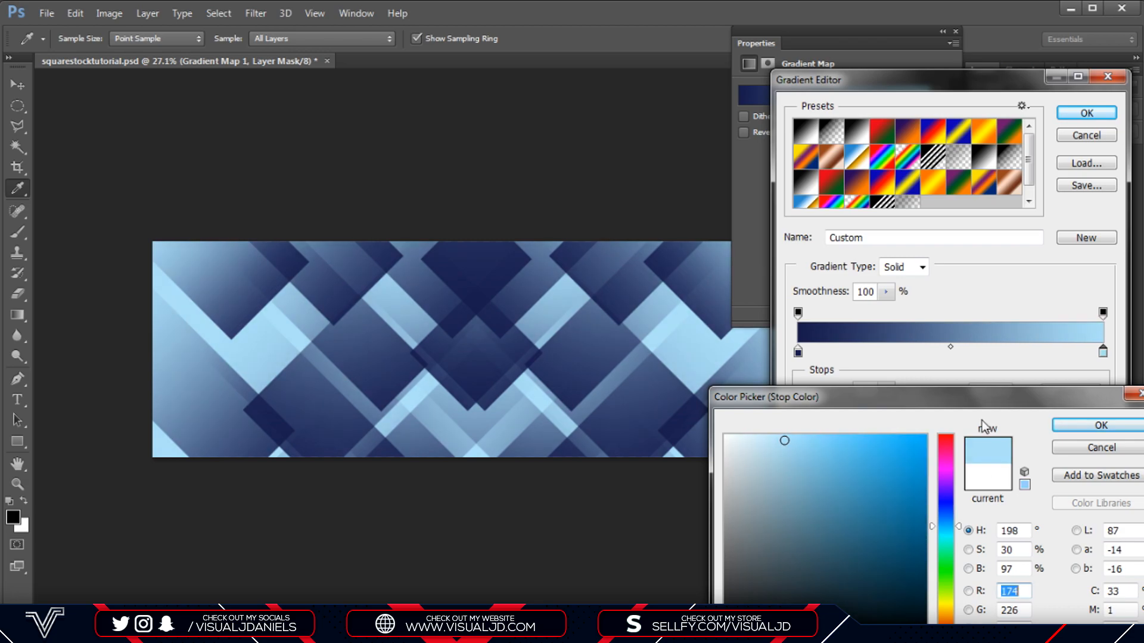
{"action": "left_click", "coordinate": [1101, 426]}
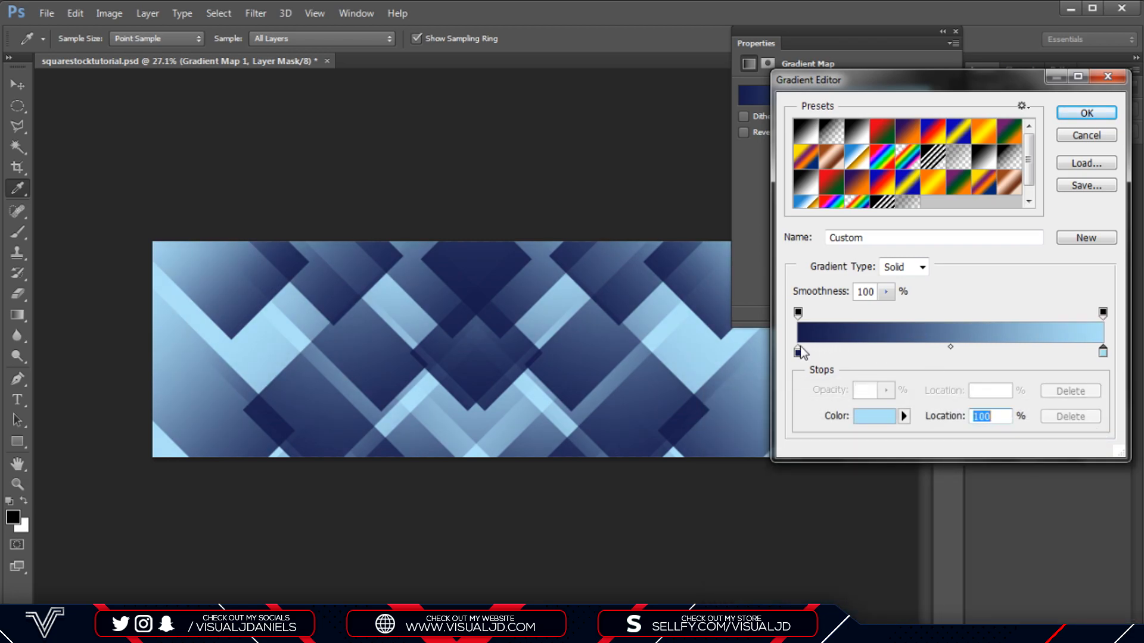
Apply the edited gradient and compare the artwork with Gradient Map 1 hidden and shown.
{"action": "left_click", "coordinate": [1086, 113]}
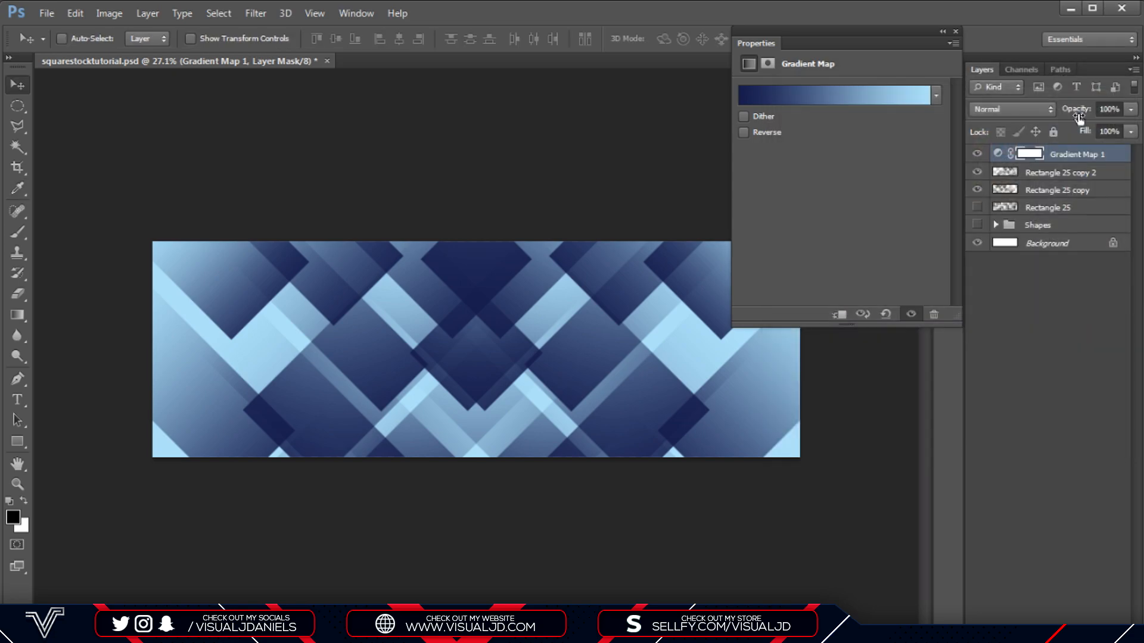
{"action": "left_click", "coordinate": [944, 32]}
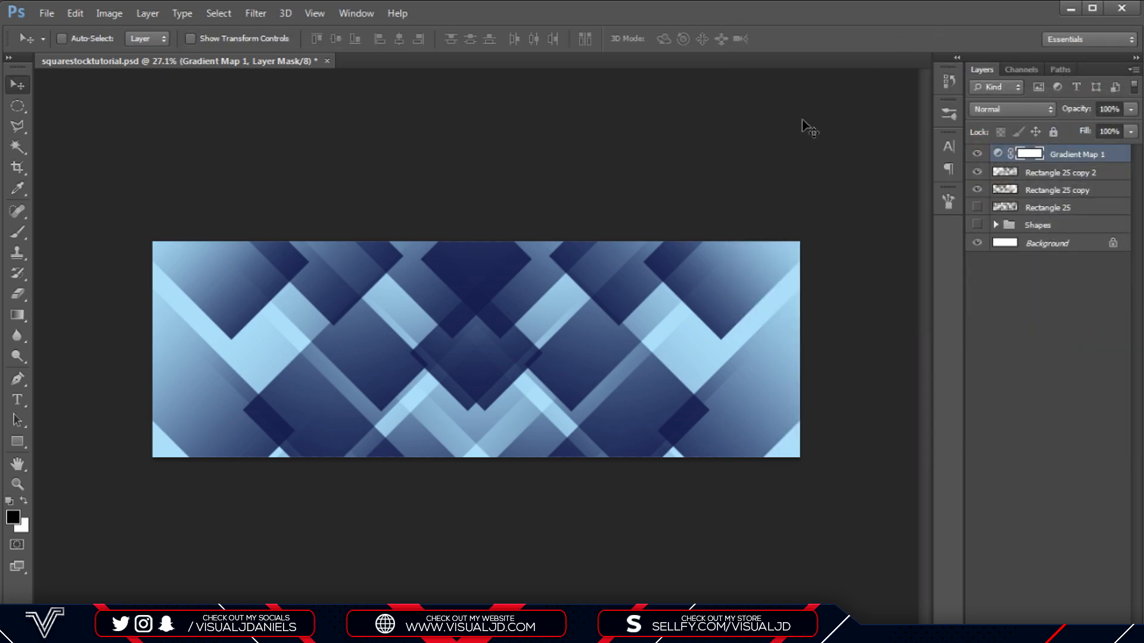
{"action": "left_click", "coordinate": [977, 155]}
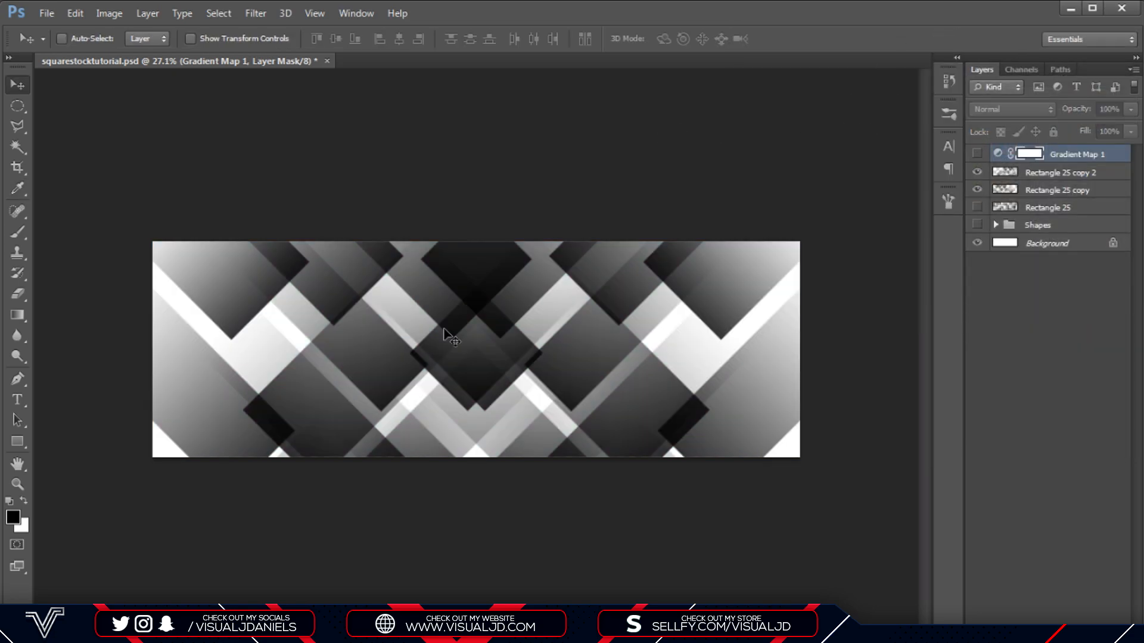
{"action": "left_click", "coordinate": [977, 155]}
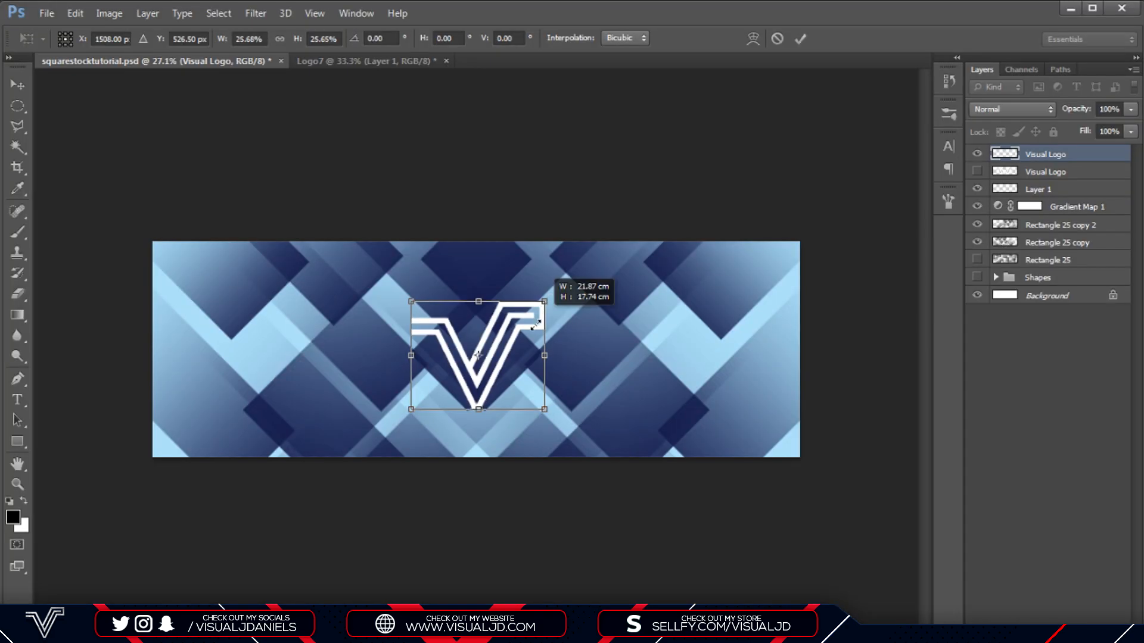
Scale the white V logo down around its centre, and shift it slightly up and left against the centre guides.
{"action": "left_click_drag", "start_coordinate": [536, 325], "coordinate": [534, 322]}
{"action": "key", "text": "Return"}
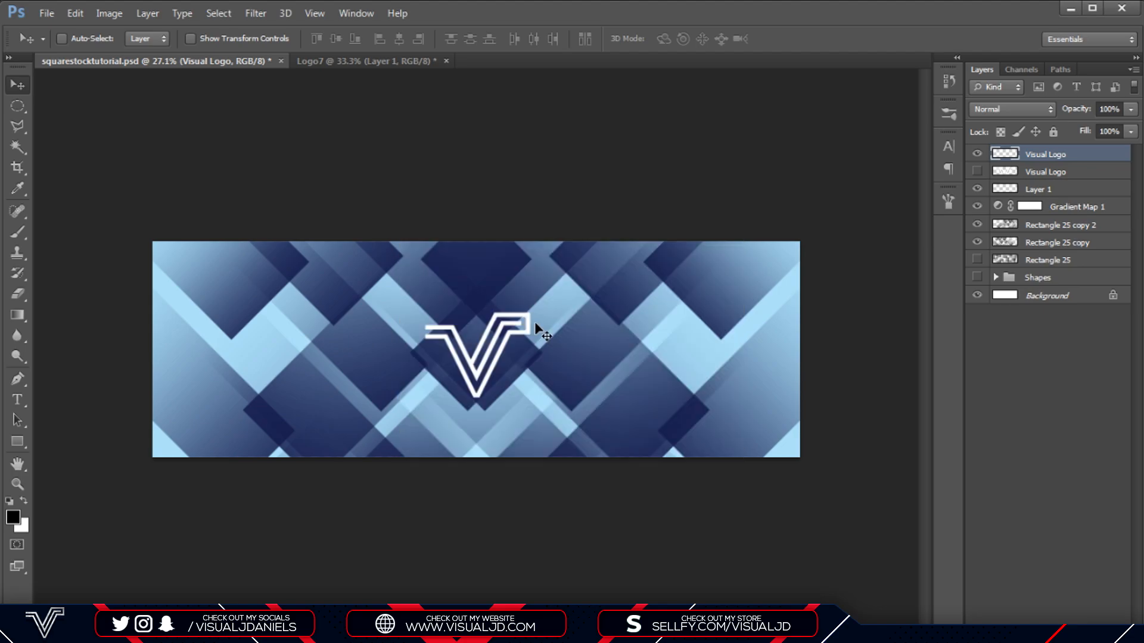
{"action": "key", "text": "ctrl+semicolon"}
{"action": "key", "text": "ctrl+t"}
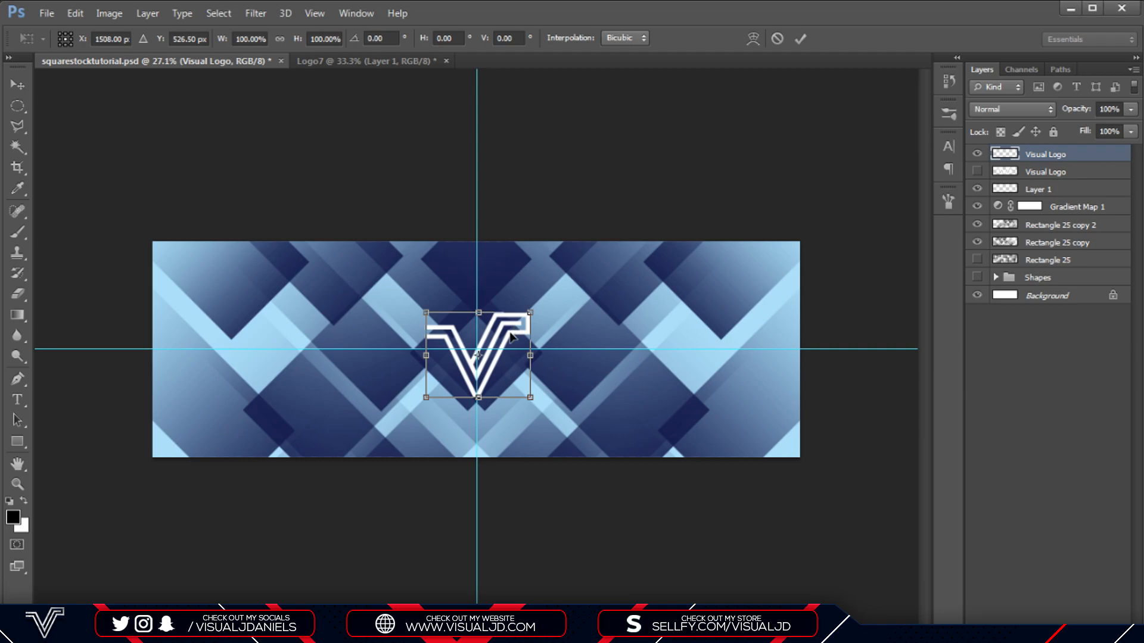
{"action": "left_click_drag", "start_coordinate": [508, 336], "coordinate": [509, 332]}
{"action": "key", "text": "Return"}
{"action": "key", "text": "ctrl+semicolon"}
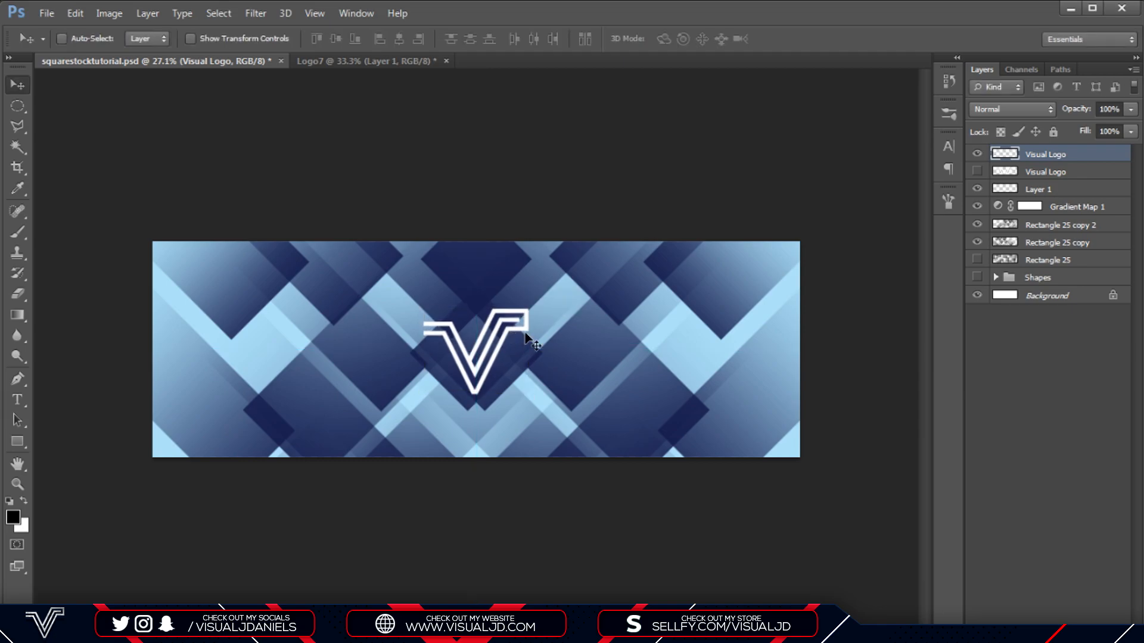
Nudge the white logo slightly right and down to centre it on the pattern.
{"action": "key", "text": "Right"}
{"action": "key", "text": "Down"}
{"action": "key", "text": "Down"}
{"action": "key", "text": "Right"}
{"action": "key", "text": "Right"}
{"action": "key", "text": "Down"}
{"action": "key", "text": "Down"}
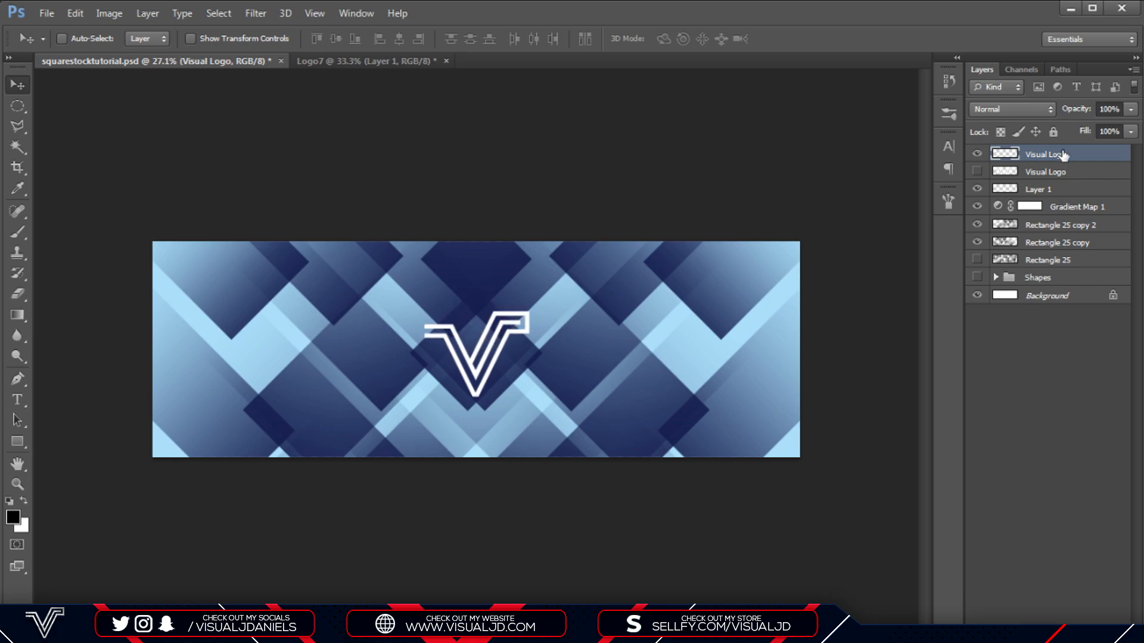
Draw a 592 × 592 px square shape behind the logo, on a new layer directly beneath the visible Visual Logo layer.
{"action": "left_click", "coordinate": [1037, 174]}
{"action": "key", "text": "ctrl+shift+alt+n"}
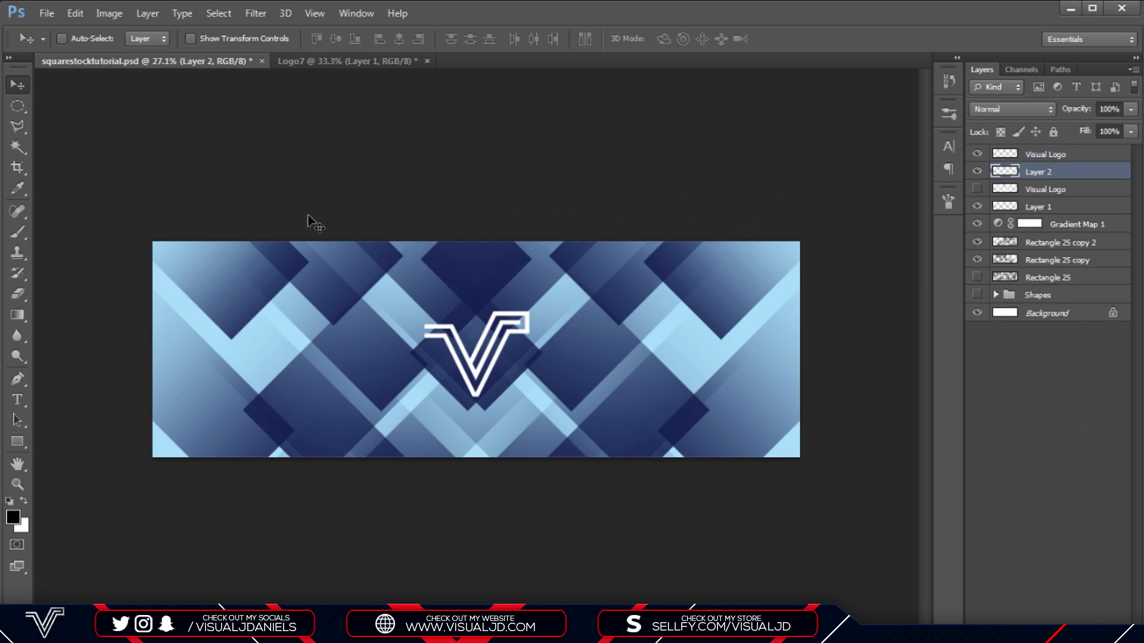
{"action": "key", "text": "u"}
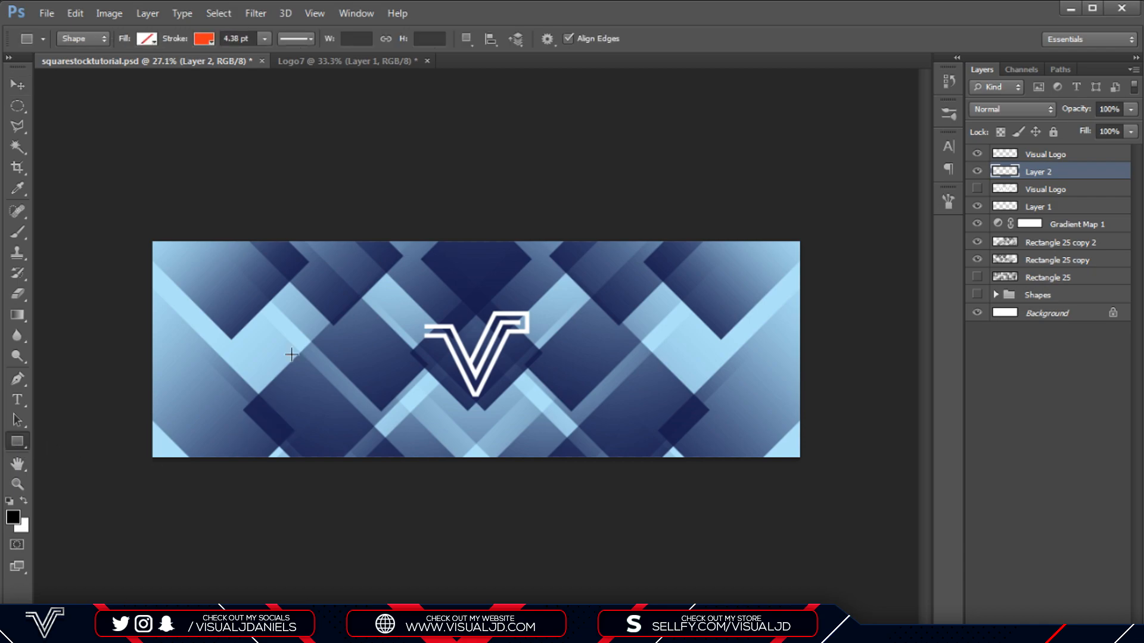
{"action": "mouse_move", "coordinate": [386, 291]}
{"action": "left_mouse_down"}
{"action": "mouse_move", "coordinate": [462, 373]}
{"action": "mouse_move", "coordinate": [586, 381]}
{"action": "mouse_move", "coordinate": [620, 363]}
{"action": "mouse_move", "coordinate": [590, 330]}
{"action": "mouse_move", "coordinate": [659, 361]}
{"action": "mouse_move", "coordinate": [637, 293]}
{"action": "mouse_move", "coordinate": [679, 399]}
{"action": "mouse_move", "coordinate": [485, 340]}
{"action": "mouse_move", "coordinate": [517, 408]}
{"action": "mouse_move", "coordinate": [780, 355]}
{"action": "mouse_move", "coordinate": [679, 409]}
{"action": "mouse_move", "coordinate": [669, 429]}
{"action": "mouse_move", "coordinate": [616, 417]}
{"action": "left_mouse_up"}
{"action": "key", "text": "shift"}
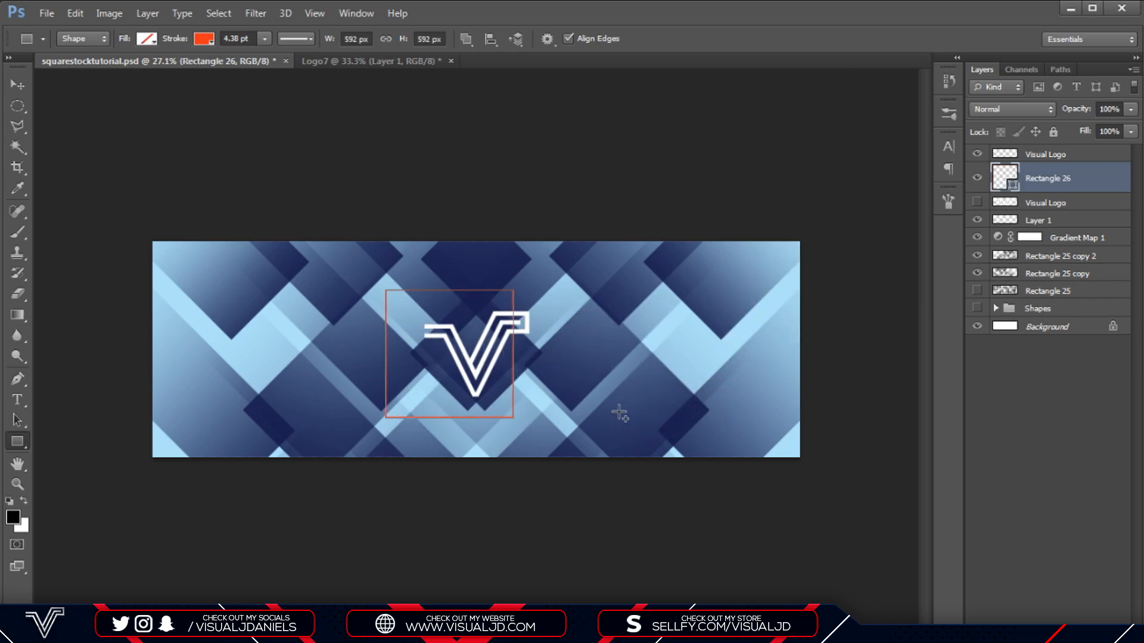
Remove the square's stroke and give it a solid dark grey fill.
{"action": "left_click", "coordinate": [202, 42]}
{"action": "left_click", "coordinate": [137, 69]}
{"action": "left_click", "coordinate": [146, 40]}
{"action": "left_click", "coordinate": [108, 141]}
{"action": "left_click", "coordinate": [174, 141]}
{"action": "left_click", "coordinate": [165, 140]}
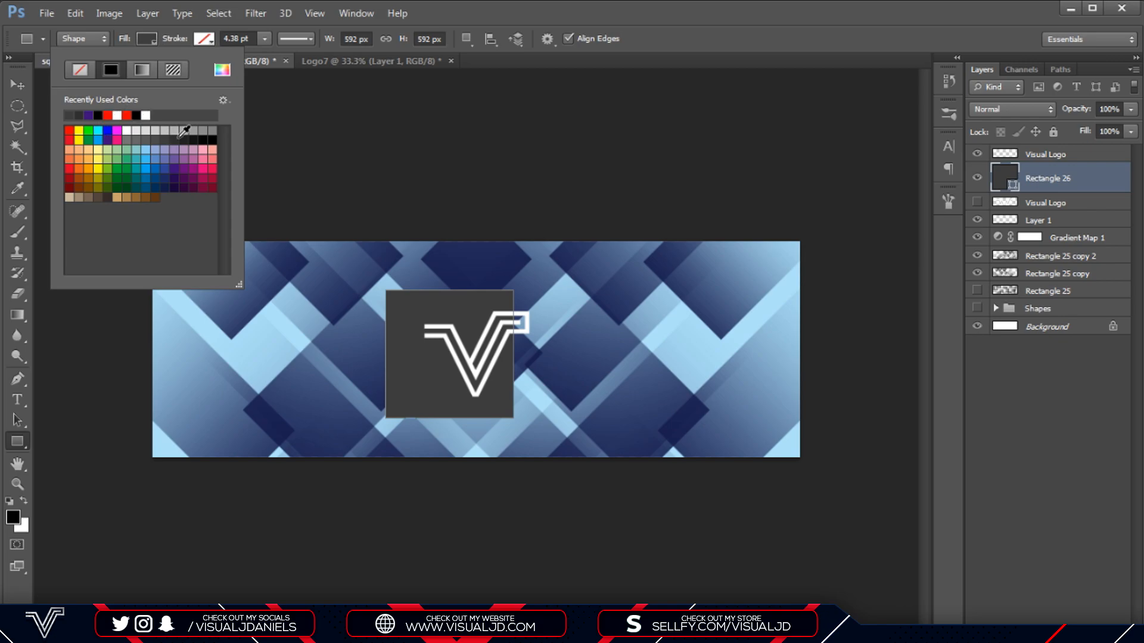
{"action": "left_click", "coordinate": [539, 5]}
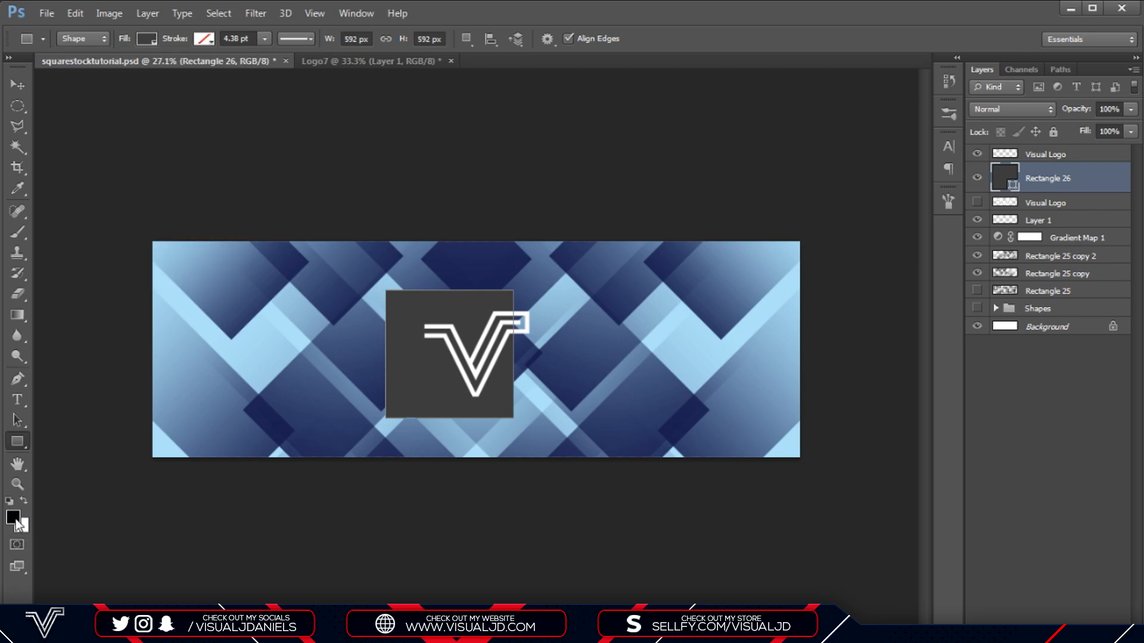
Set the foreground colour to a muted navy (H 231, S 35, B 27) and fill the square behind the logo with it.
{"action": "left_click", "coordinate": [13, 517]}
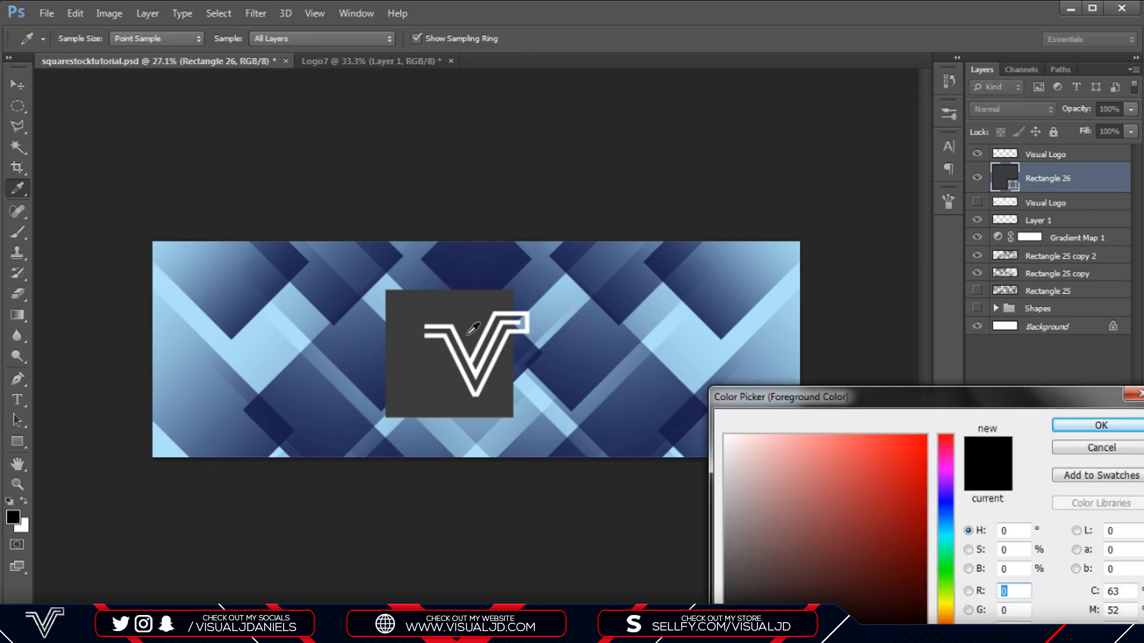
{"action": "left_click", "coordinate": [480, 266]}
{"action": "mouse_move", "coordinate": [854, 571]}
{"action": "left_mouse_down"}
{"action": "mouse_move", "coordinate": [788, 576]}
{"action": "mouse_move", "coordinate": [797, 582]}
{"action": "left_mouse_up"}
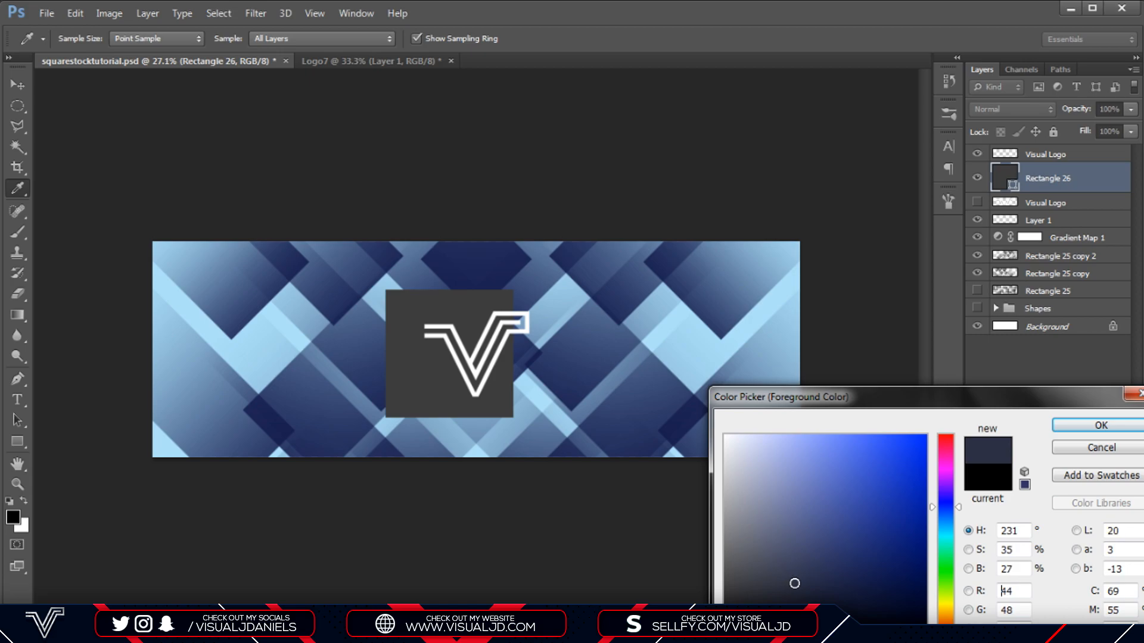
{"action": "left_click", "coordinate": [1085, 427]}
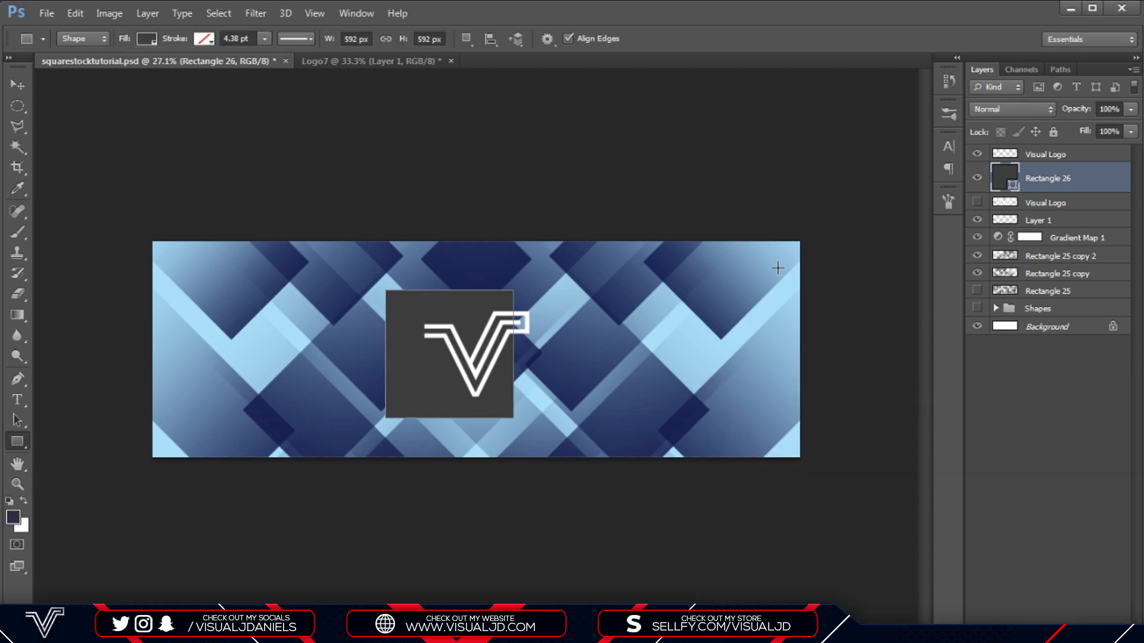
{"action": "left_click", "coordinate": [148, 39]}
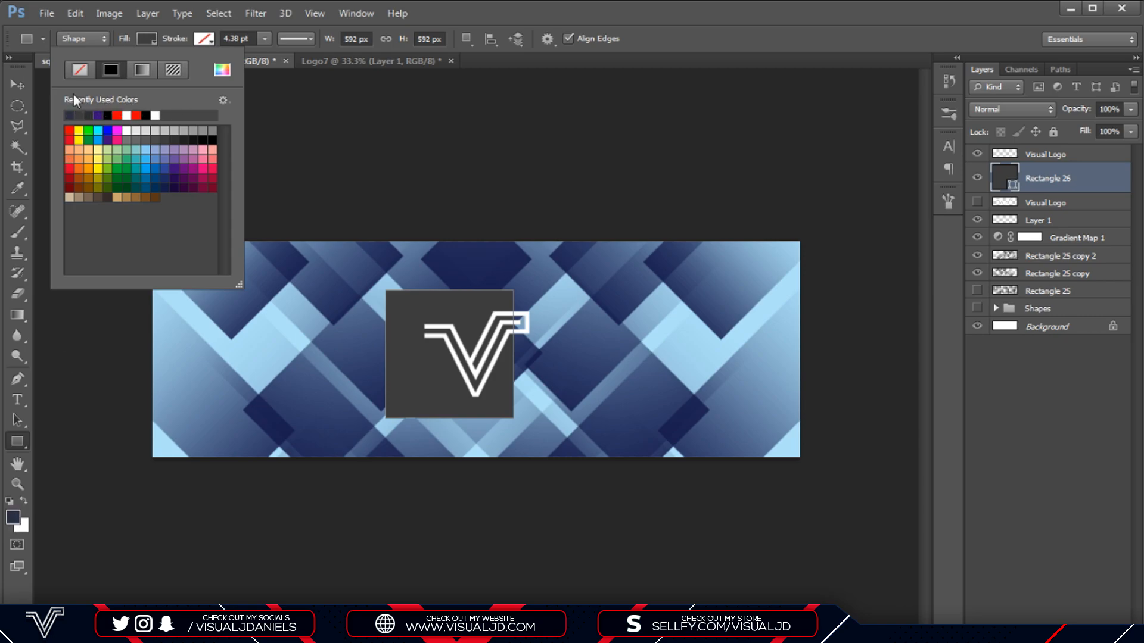
{"action": "left_click", "coordinate": [71, 115]}
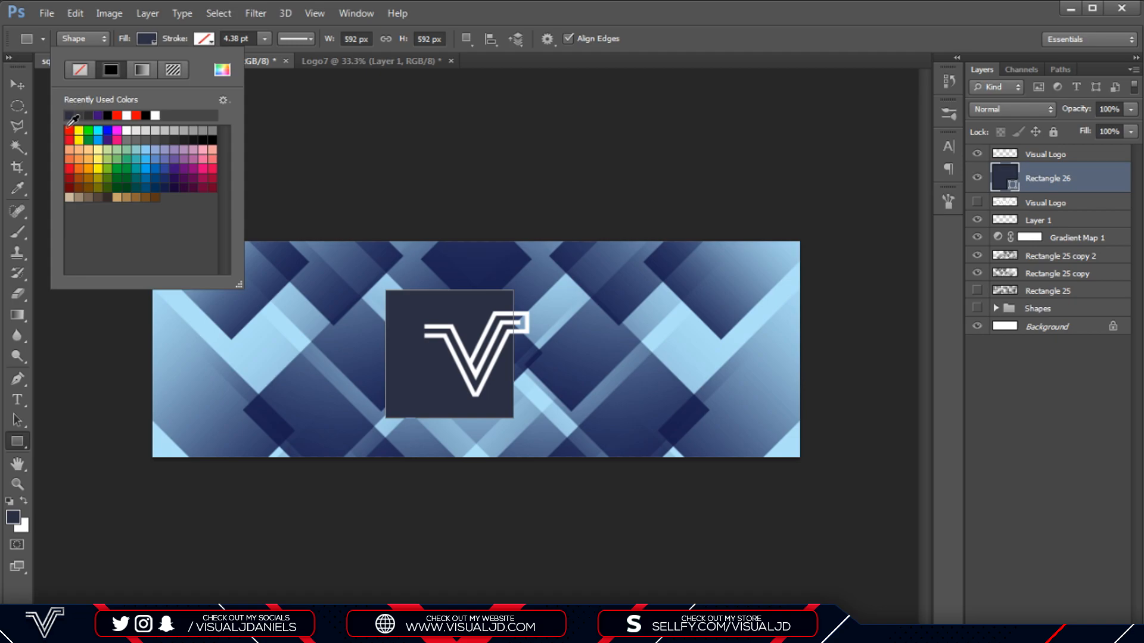
Rotate the dark square behind the logo by 45° so that it forms a diamond.
{"action": "left_click", "coordinate": [16, 86]}
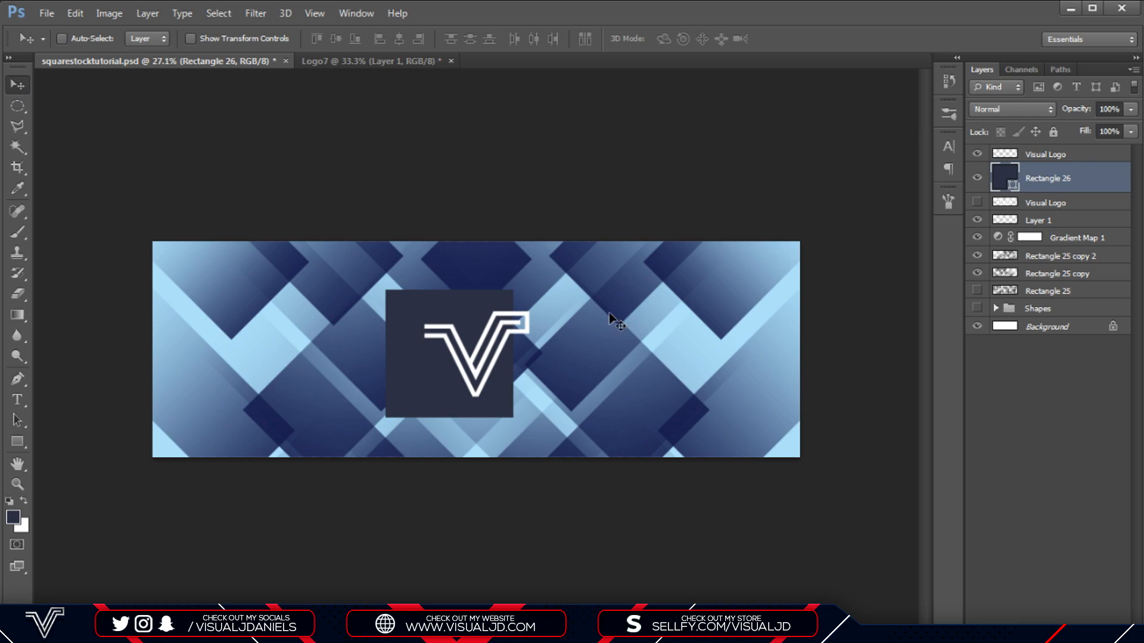
{"action": "key", "text": "ctrl+t"}
{"action": "left_click_drag", "start_coordinate": [520, 271], "coordinate": [570, 332]}
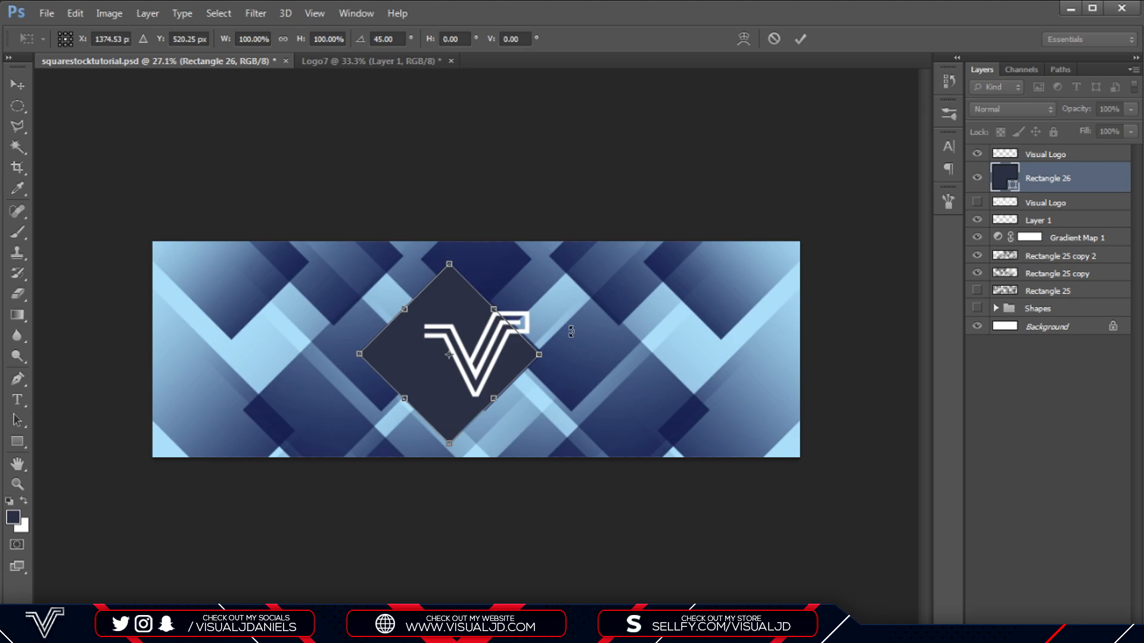
{"action": "key", "text": "Return"}
Centre the diamond behind the logo on the canvas, aligned to the crossing centre guides.
{"action": "left_click_drag", "start_coordinate": [436, 341], "coordinate": [465, 331]}
{"action": "scroll", "coordinate": [554, 325], "scroll_direction": "down", "scroll_amount": 7}
{"action": "scroll", "coordinate": [554, 325], "scroll_direction": "up", "scroll_amount": 6}
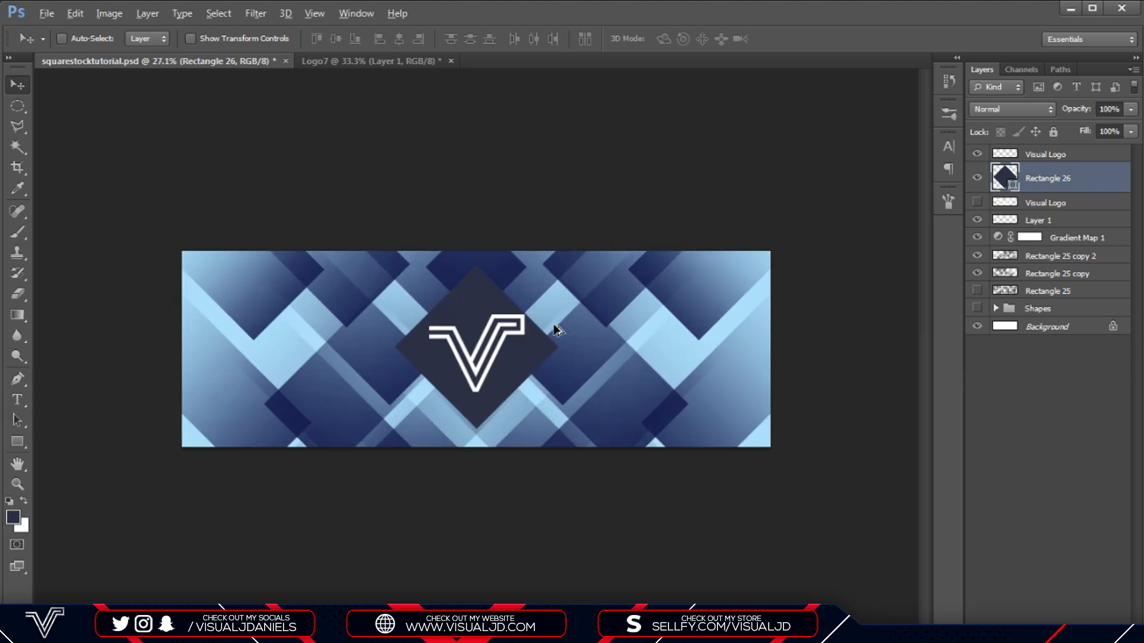
{"action": "scroll", "coordinate": [553, 325], "scroll_direction": "up", "scroll_amount": 1}
{"action": "left_click_drag", "start_coordinate": [546, 336], "coordinate": [546, 334]}
{"action": "key", "text": "ctrl+semicolon"}
{"action": "key", "text": "ctrl+t"}
{"action": "left_click_drag", "start_coordinate": [504, 288], "coordinate": [506, 291]}
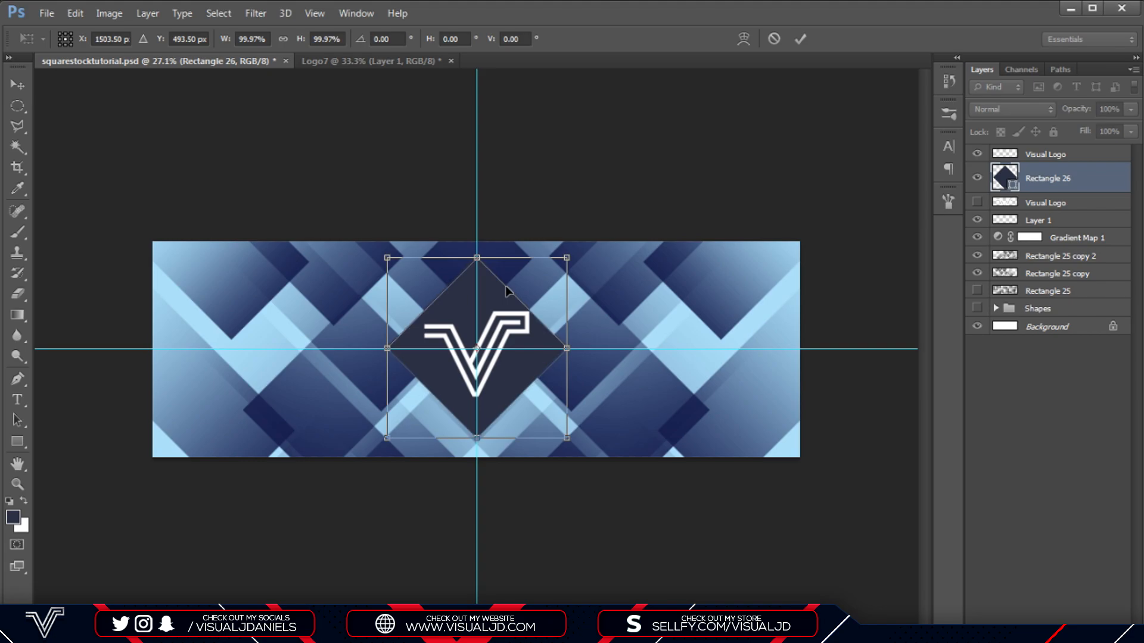
{"action": "key", "text": "Return"}
Hide the guides and give the diamond a thin white stroke.
{"action": "key", "text": "ctrl+semicolon"}
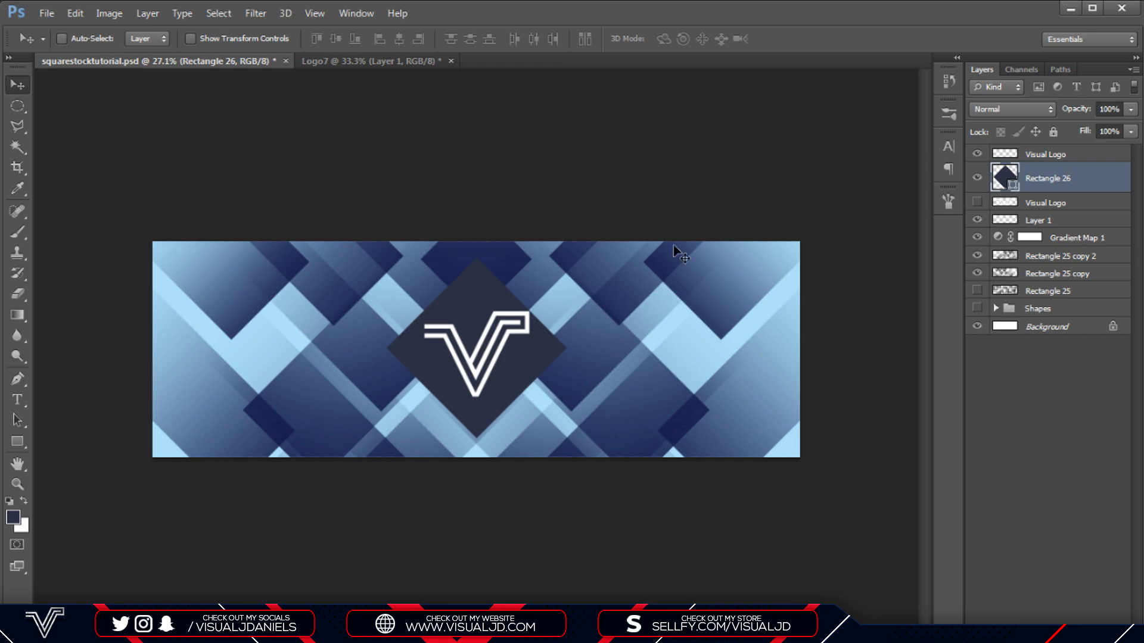
{"action": "key", "text": "u"}
{"action": "left_click", "coordinate": [204, 39]}
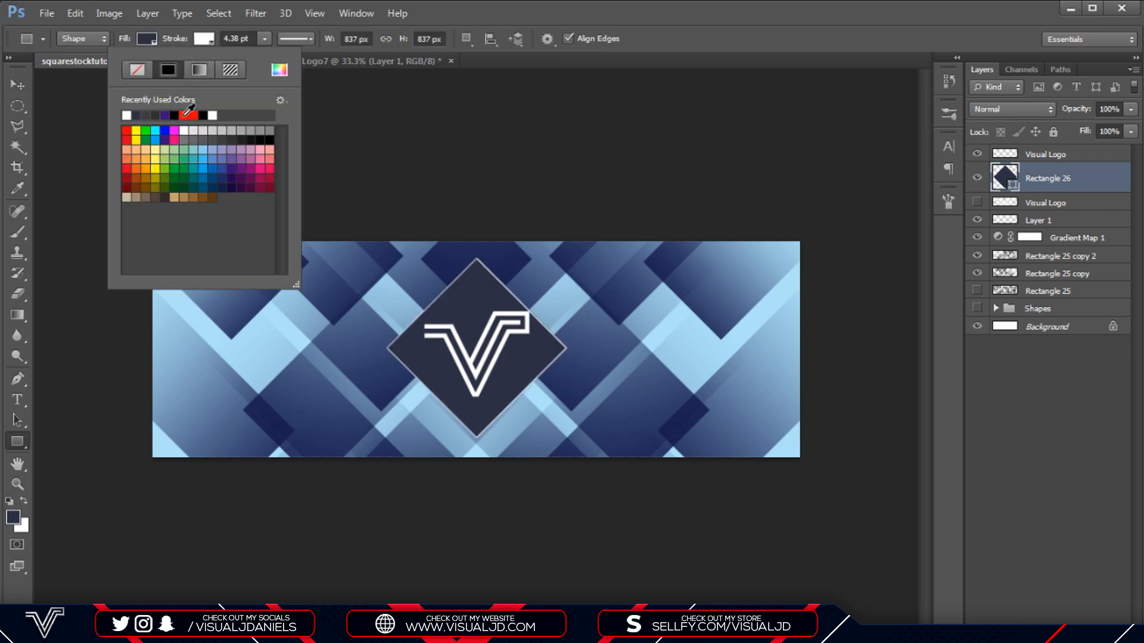
Scale the visible Visual Logo layer down slightly and nudge it horizontally to centre it inside the diamond.
{"action": "left_click", "coordinate": [1045, 154]}
{"action": "key", "text": "ctrl+t"}
{"action": "left_click_drag", "start_coordinate": [530, 309], "coordinate": [515, 315]}
{"action": "key", "text": "Return"}
{"action": "key", "text": "Left"}
{"action": "key", "text": "Left"}
{"action": "key", "text": "Left"}
{"action": "key", "text": "shift+Left"}
{"action": "key", "text": "shift+Right"}
{"action": "key", "text": "shift+Right"}
{"action": "key", "text": "shift+Left"}
{"action": "key", "text": "shift+Right"}
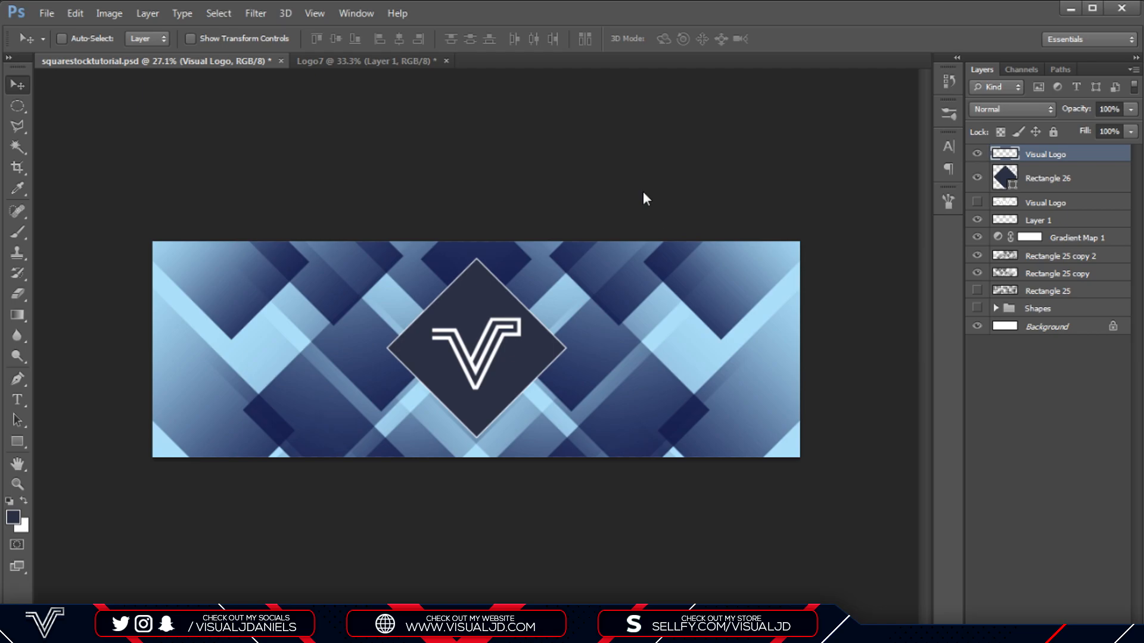
{"action": "scroll", "coordinate": [663, 295], "scroll_direction": "down", "scroll_amount": 2}
{"action": "scroll", "coordinate": [661, 296], "scroll_direction": "up", "scroll_amount": 4}
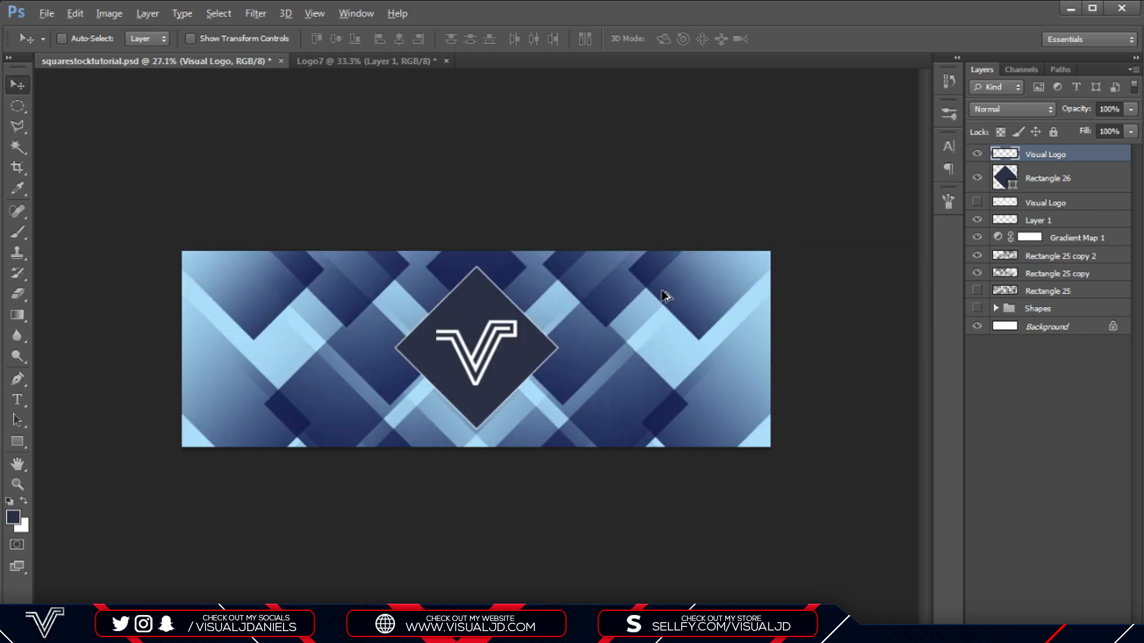
Recolour the diamond's fill to the dark blue 222a59 sampled from the background pattern.
{"action": "left_click", "coordinate": [1008, 180]}
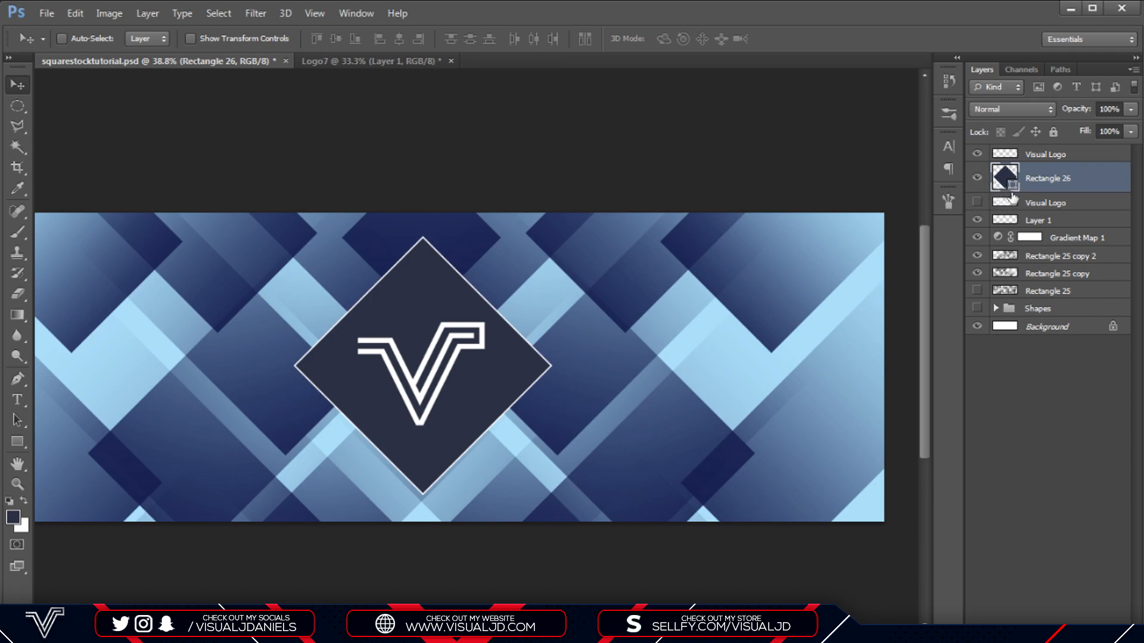
{"action": "double_click", "coordinate": [1005, 177]}
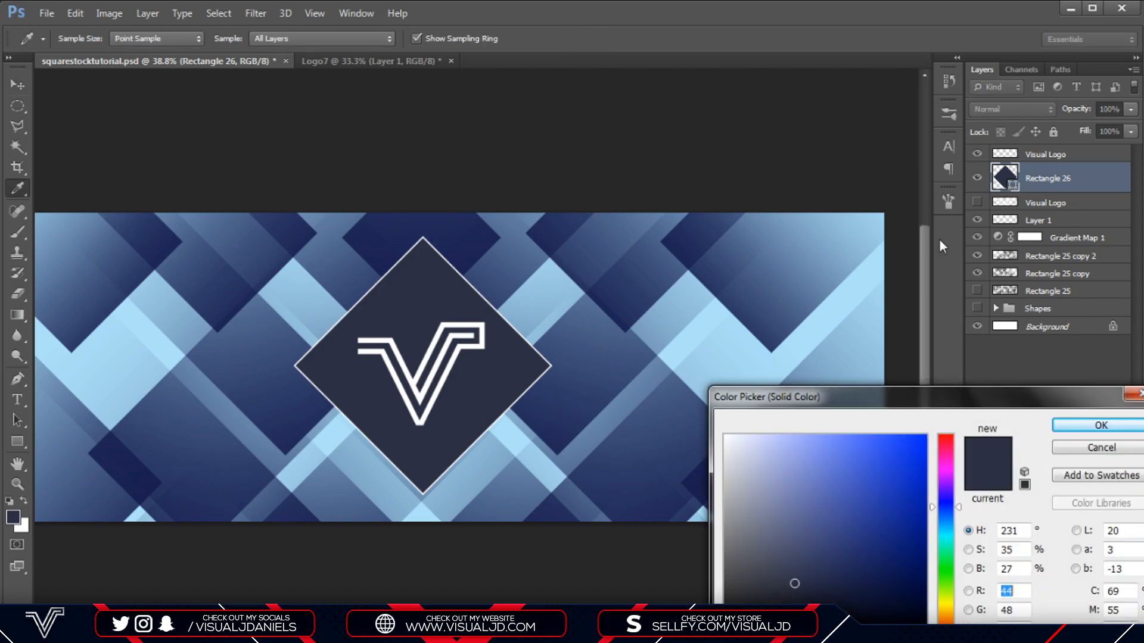
{"action": "left_click_drag", "start_coordinate": [873, 399], "coordinate": [820, 265]}
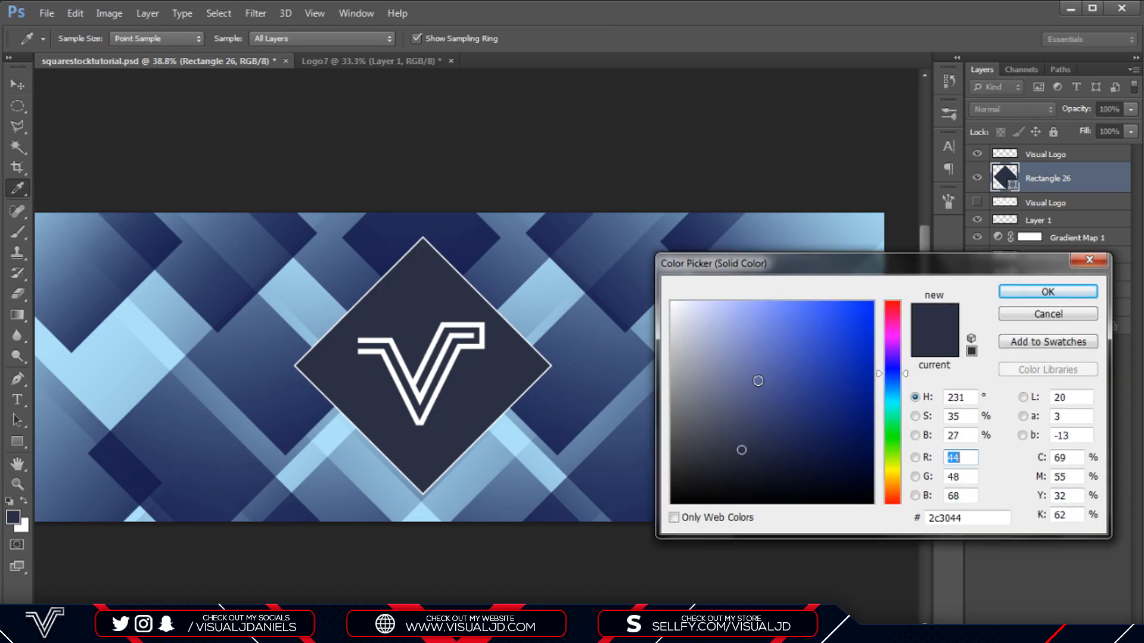
{"action": "left_click", "coordinate": [557, 432]}
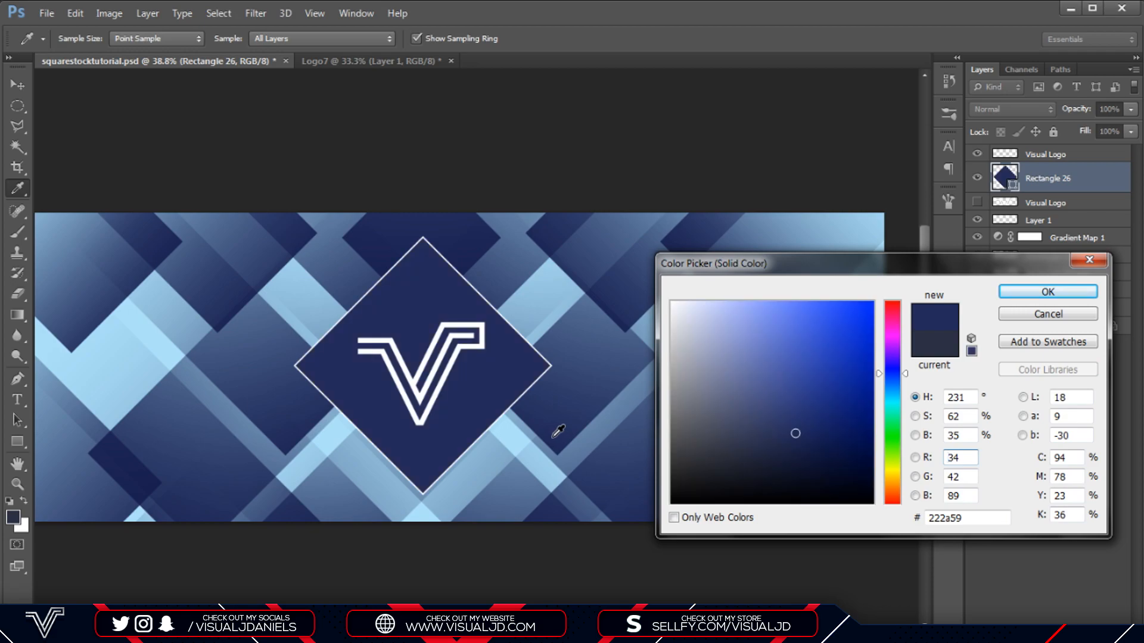
{"action": "left_click", "coordinate": [475, 236]}
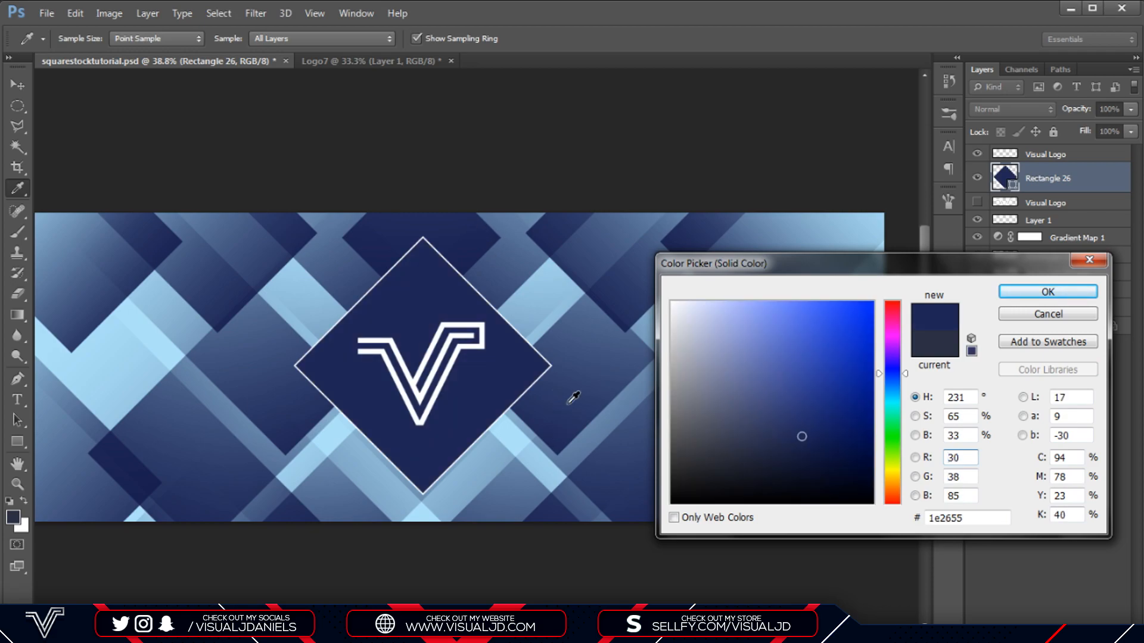
{"action": "left_click", "coordinate": [556, 437]}
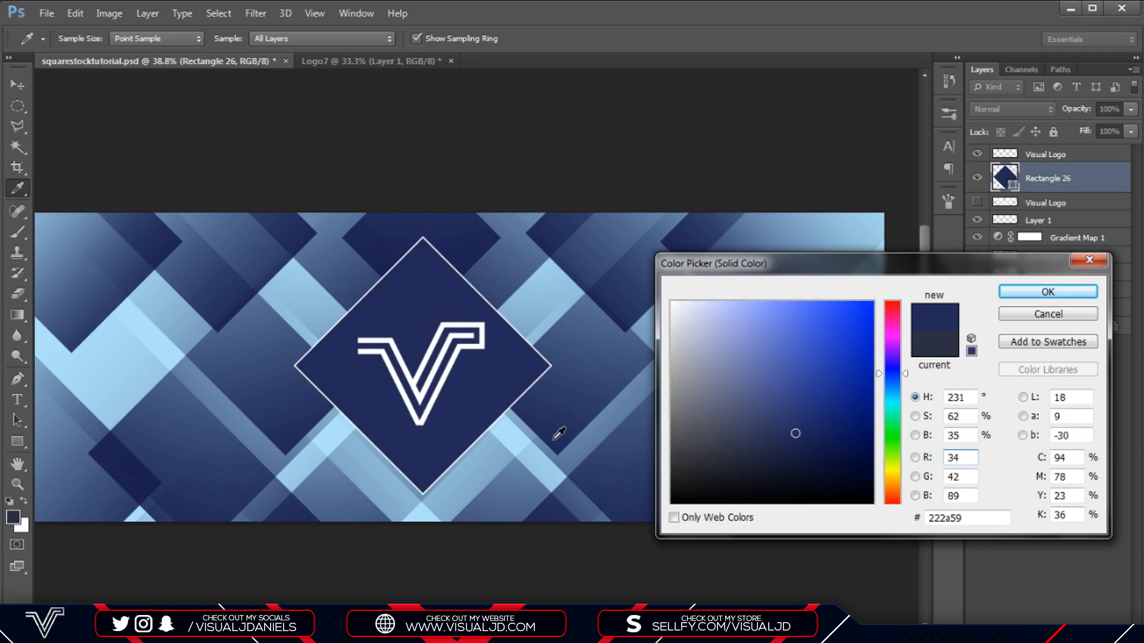
{"action": "left_click", "coordinate": [1046, 292]}
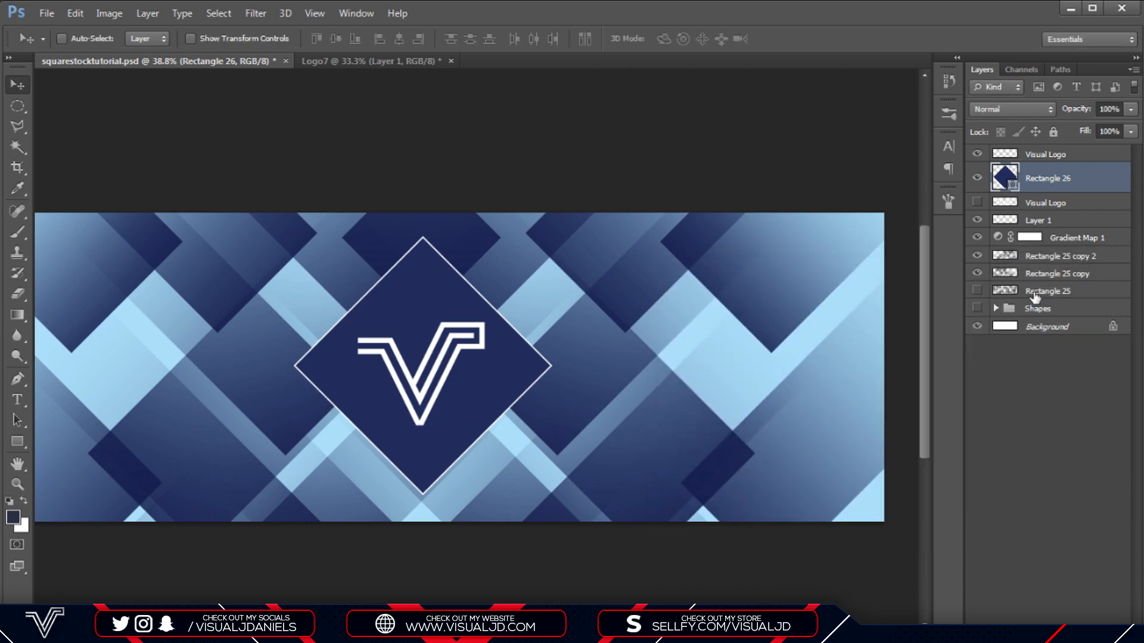
Add a new layer above the diamond shape and clip it to that shape.
{"action": "scroll", "coordinate": [694, 266], "scroll_direction": "down", "scroll_amount": 4}
{"action": "scroll", "coordinate": [695, 266], "scroll_direction": "up", "scroll_amount": 4}
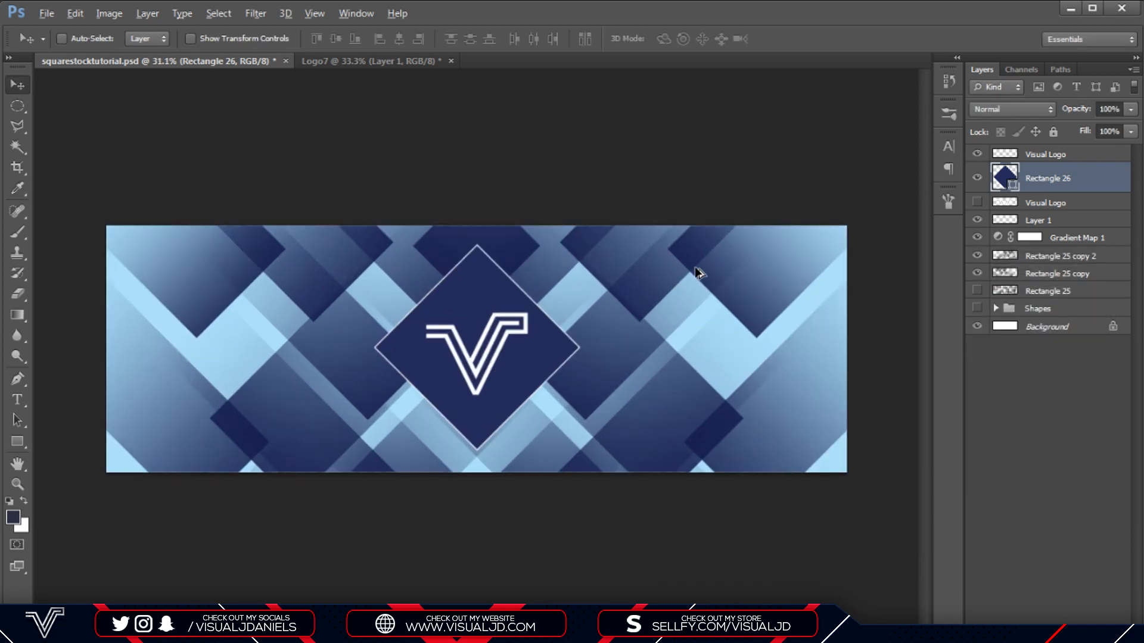
{"action": "scroll", "coordinate": [695, 266], "scroll_direction": "down", "scroll_amount": 2}
{"action": "scroll", "coordinate": [617, 292], "scroll_direction": "up", "scroll_amount": 1}
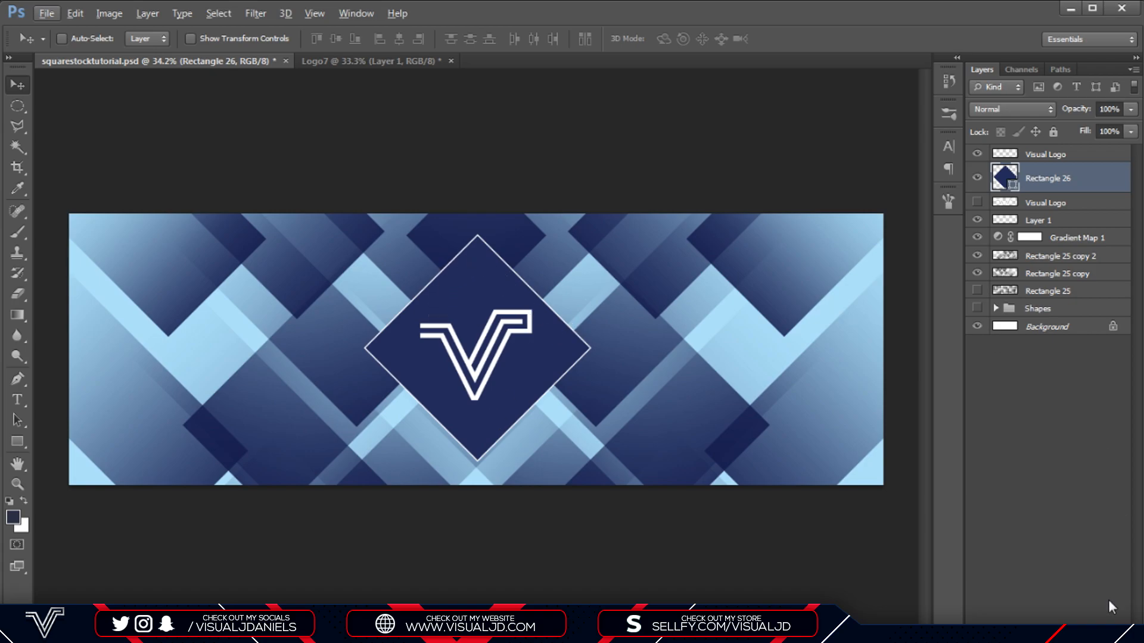
{"action": "left_click", "coordinate": [1094, 633]}
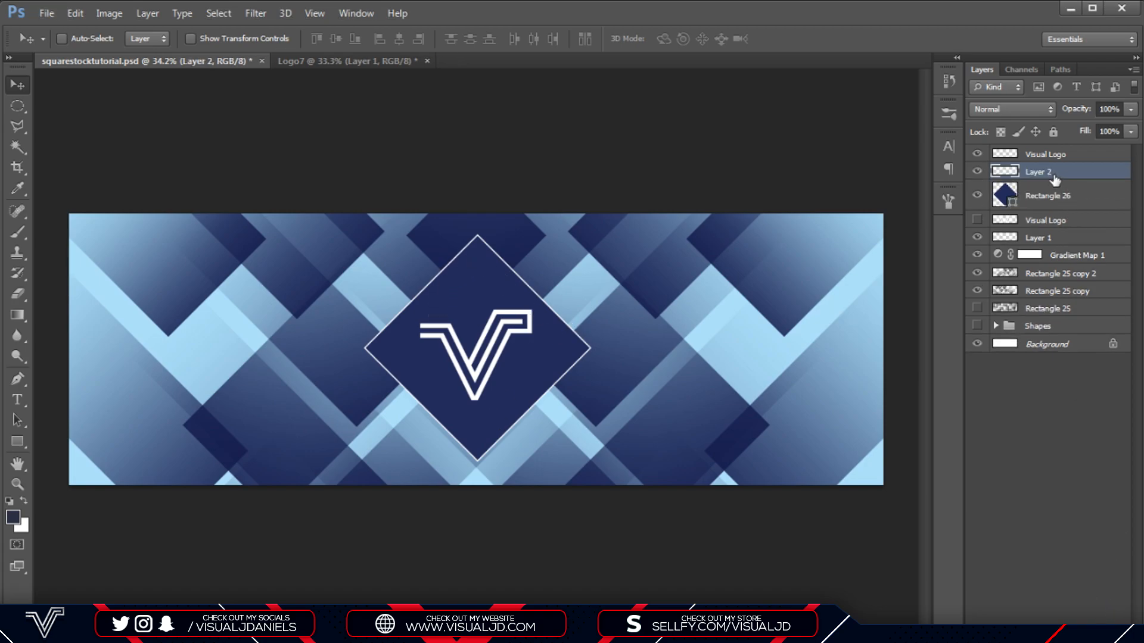
{"action": "key", "text": "ctrl+0"}
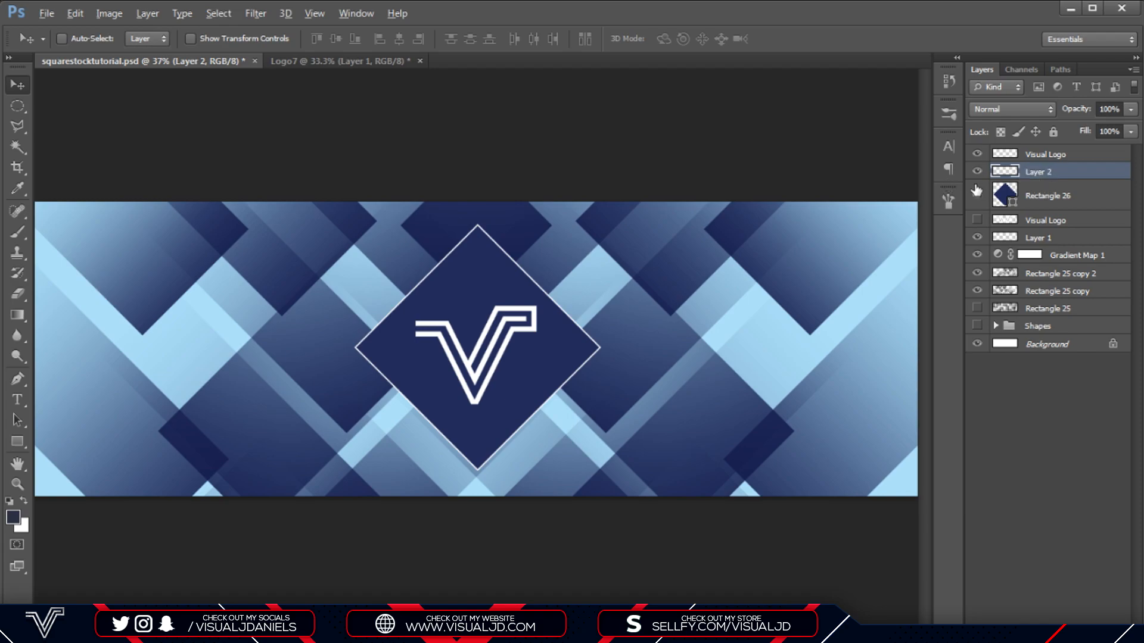
{"action": "left_click", "coordinate": [1053, 176], "text": "alt"}
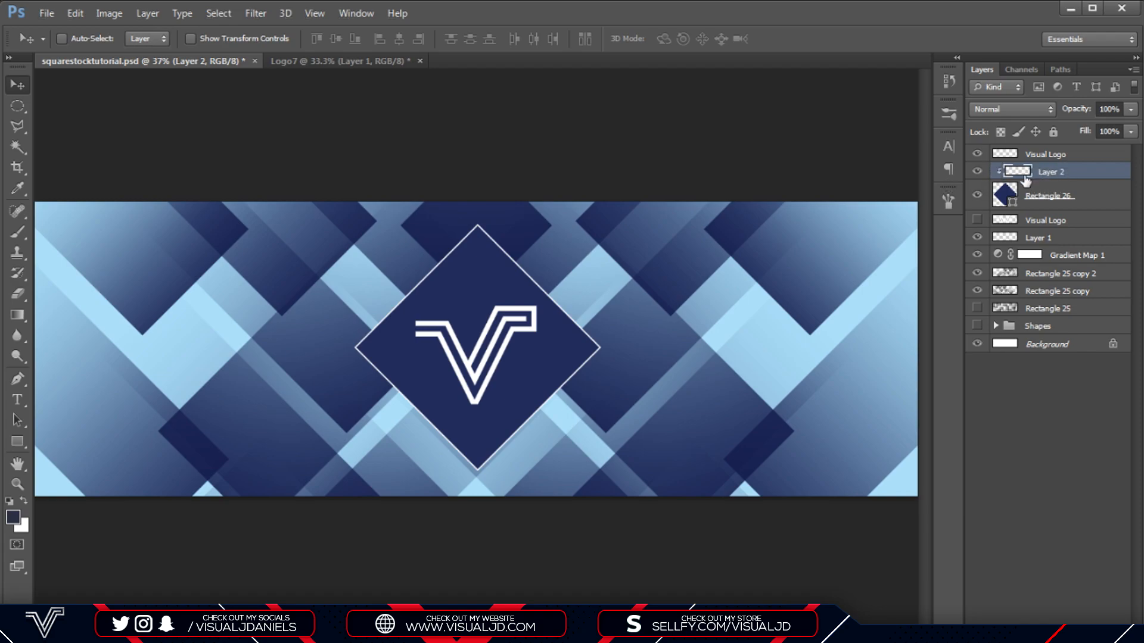
{"action": "key", "text": "b"}
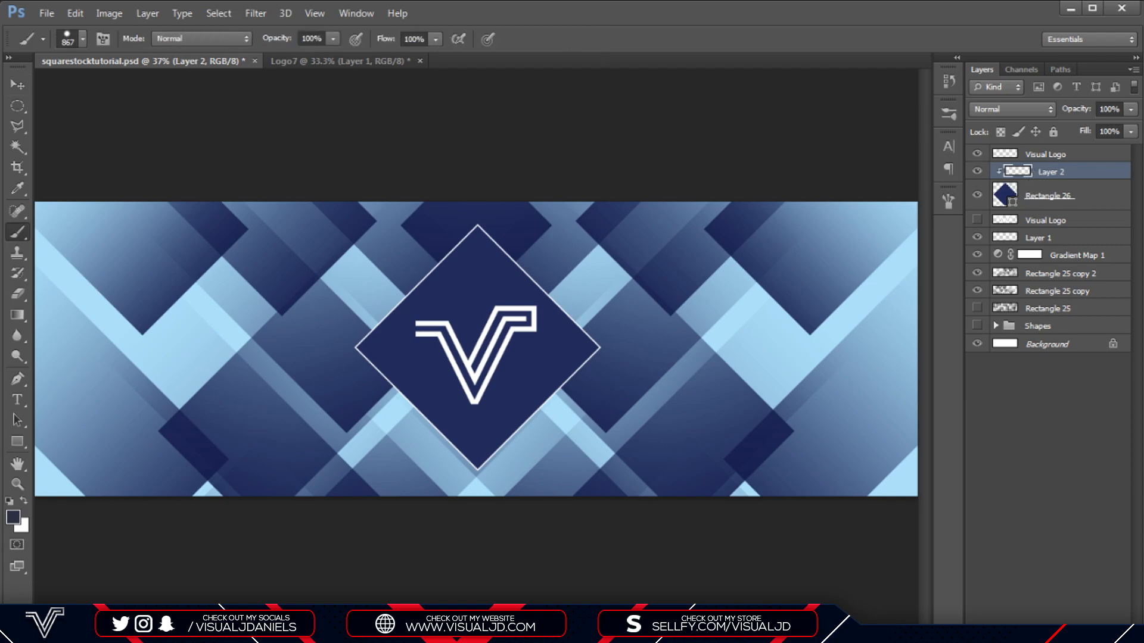
{"action": "left_click_drag", "start_coordinate": [642, 286], "coordinate": [620, 286]}
{"action": "left_click", "coordinate": [583, 348]}
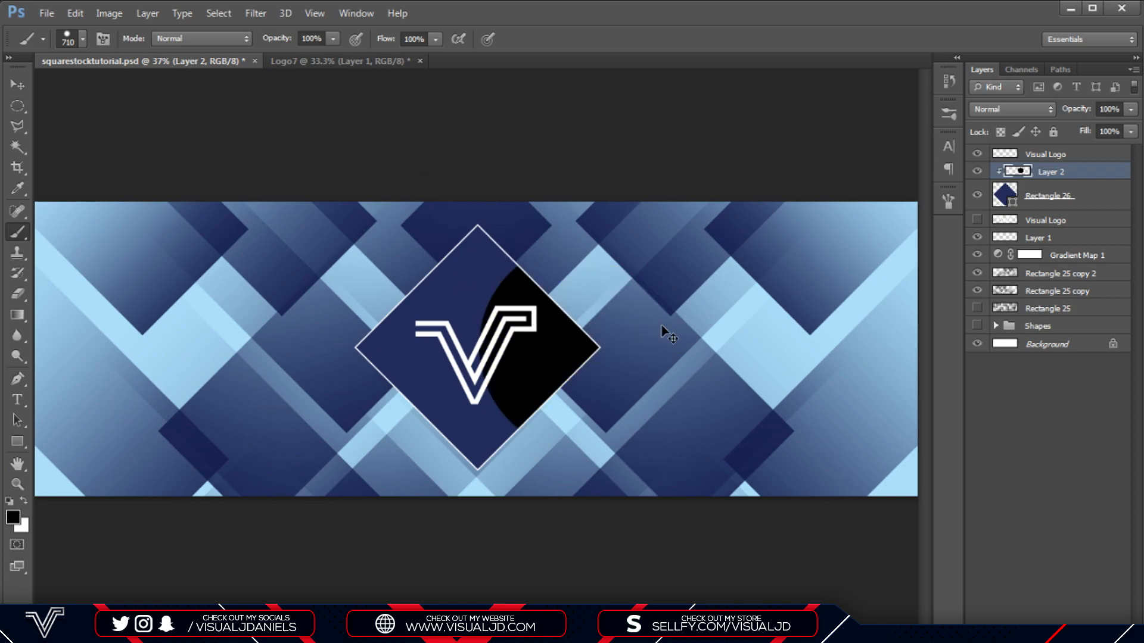
{"action": "key", "text": "ctrl+alt+z"}
Dab a white highlight over the diamond's upper right side on the clipped layer with a 1677 px brush at 0% hardness.
{"action": "left_click_drag", "start_coordinate": [678, 370], "coordinate": [661, 2]}
{"action": "mouse_move", "coordinate": [652, 299]}
{"action": "left_mouse_down"}
{"action": "mouse_move", "coordinate": [673, 303]}
{"action": "mouse_move", "coordinate": [641, 339]}
{"action": "left_mouse_up"}
{"action": "key", "text": "x"}
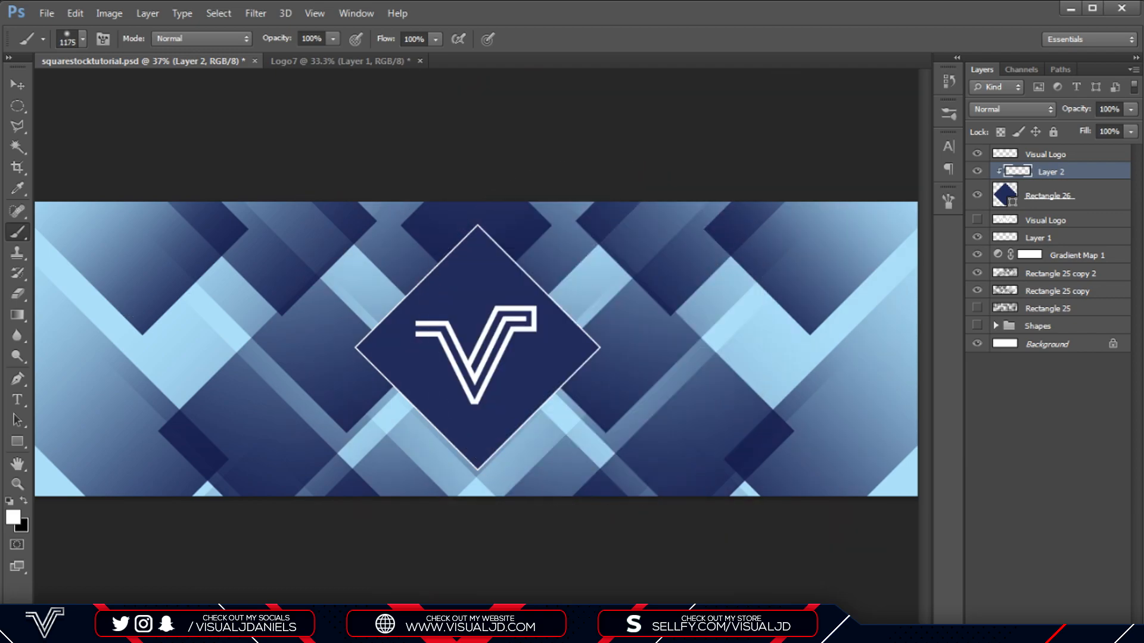
{"action": "right_click", "coordinate": [117, 90]}
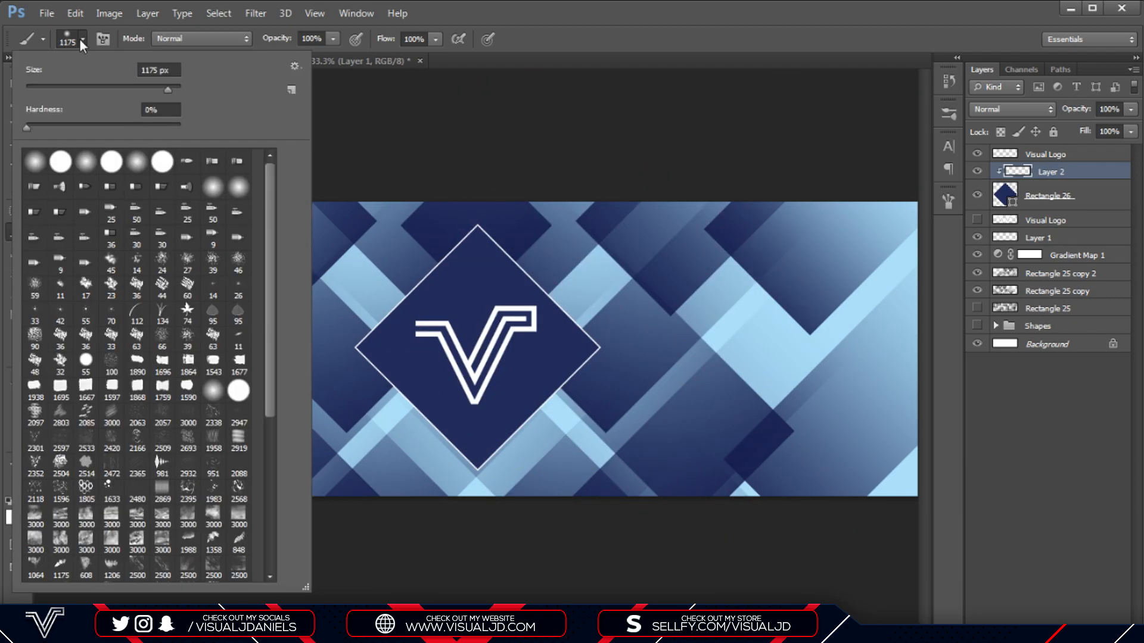
{"action": "left_click", "coordinate": [519, 20]}
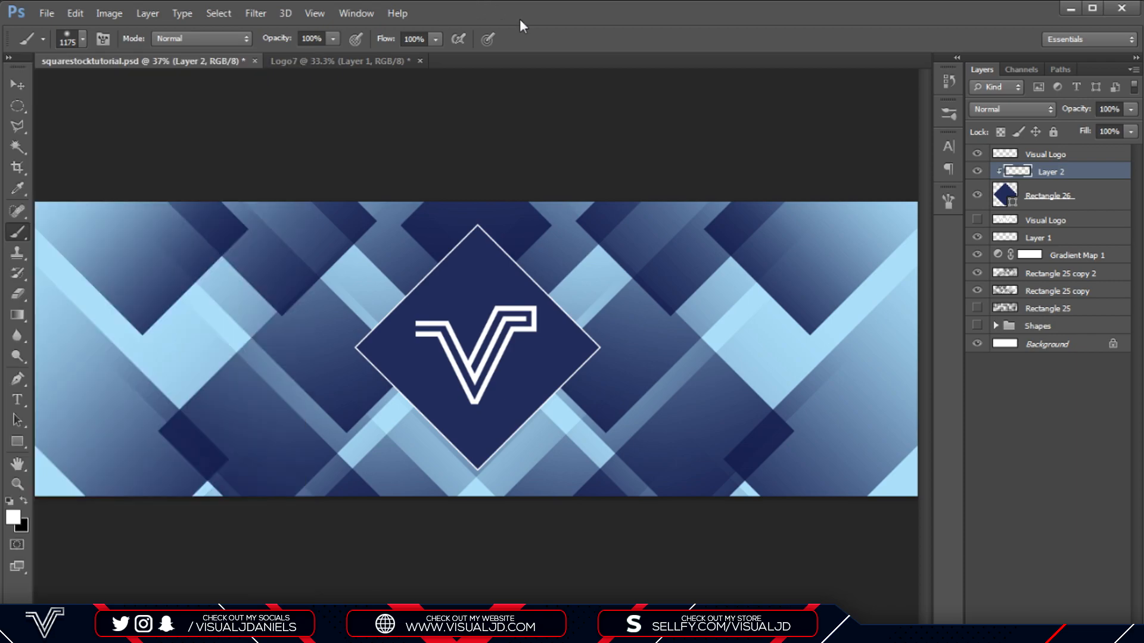
{"action": "mouse_move", "coordinate": [638, 329]}
{"action": "left_mouse_down"}
{"action": "mouse_move", "coordinate": [743, 313]}
{"action": "mouse_move", "coordinate": [507, 320]}
{"action": "mouse_move", "coordinate": [686, 334]}
{"action": "left_mouse_up"}
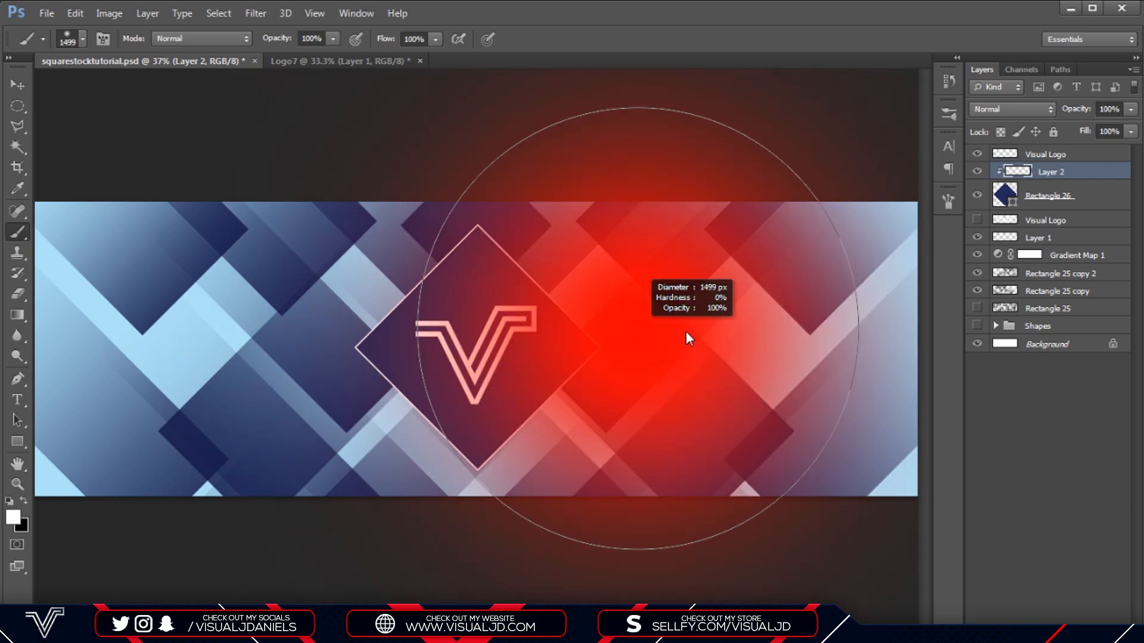
{"action": "left_click_drag", "start_coordinate": [681, 47], "coordinate": [647, 411]}
{"action": "mouse_move", "coordinate": [619, 534]}
{"action": "left_mouse_down"}
{"action": "mouse_move", "coordinate": [643, 288]}
{"action": "mouse_move", "coordinate": [643, 23]}
{"action": "mouse_move", "coordinate": [520, 36]}
{"action": "mouse_move", "coordinate": [607, 40]}
{"action": "left_mouse_up"}
{"action": "left_click_drag", "start_coordinate": [635, 290], "coordinate": [710, 288]}
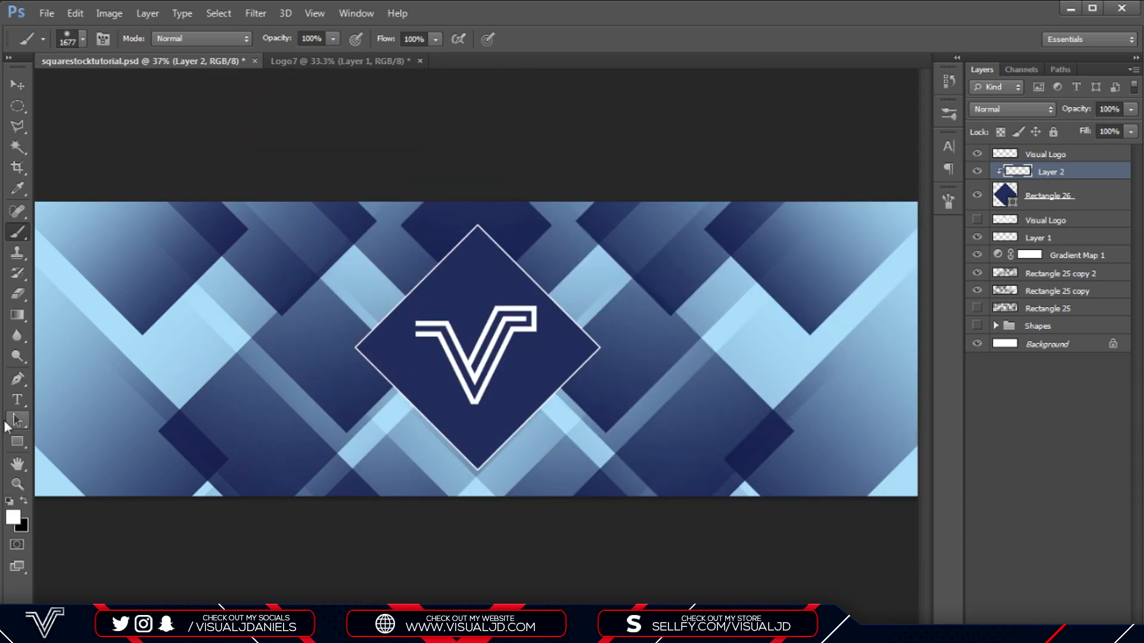
{"action": "left_click", "coordinate": [622, 271]}
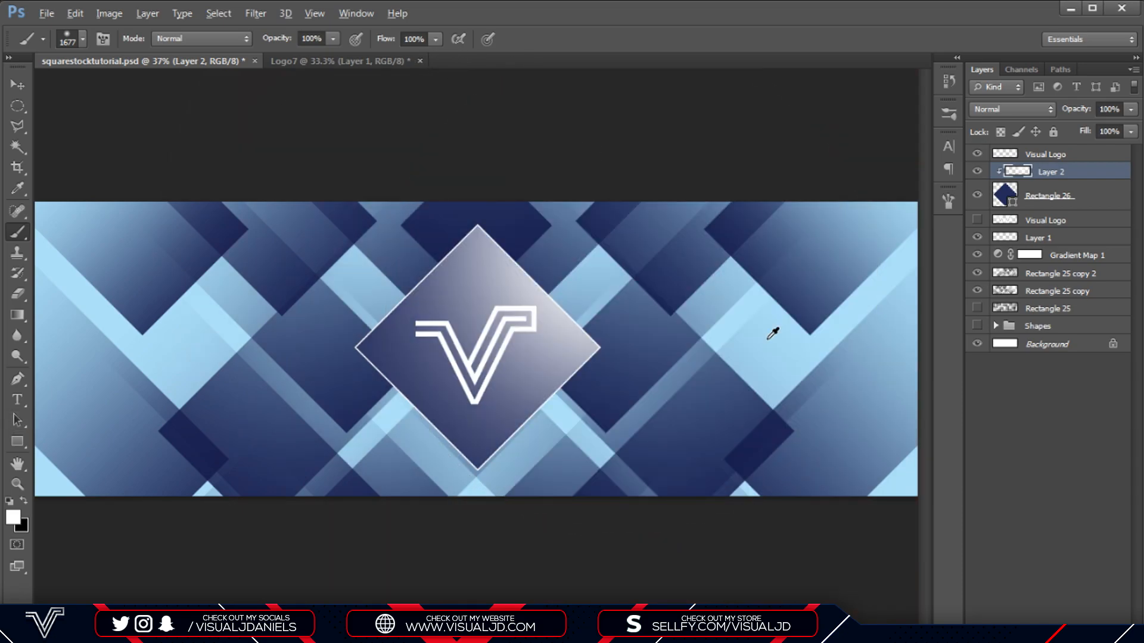
Reduce the brush size to 1372 px and compare the diamond with and without the white highlight.
{"action": "scroll", "coordinate": [768, 341], "scroll_direction": "down", "scroll_amount": 4}
{"action": "scroll", "coordinate": [769, 340], "scroll_direction": "up", "scroll_amount": 4}
{"action": "left_click_drag", "start_coordinate": [706, 271], "coordinate": [658, 275]}
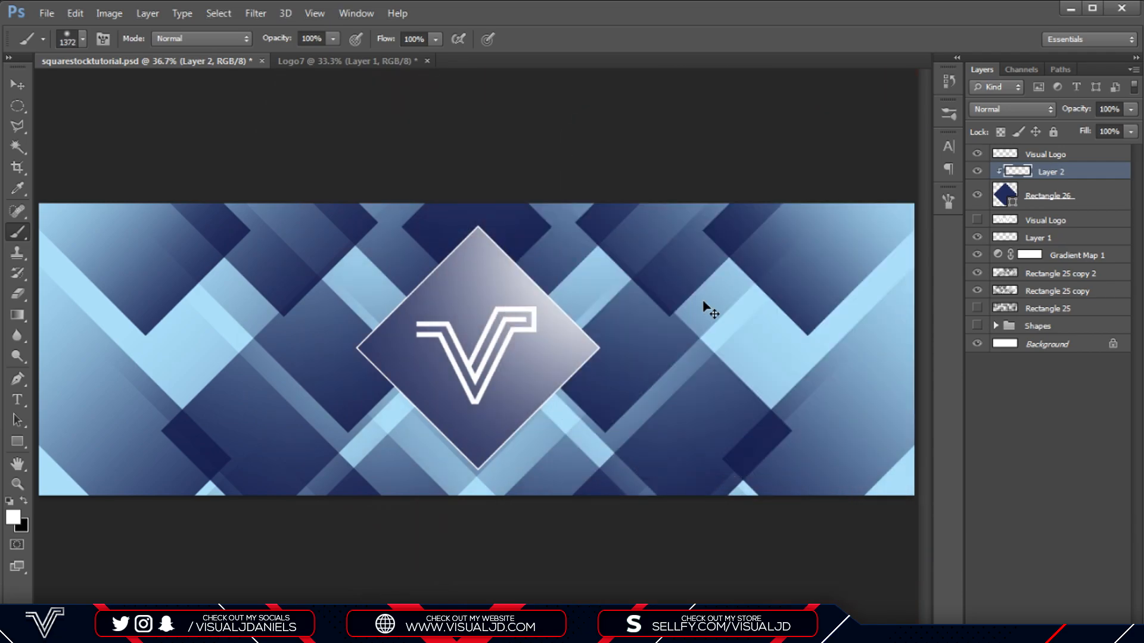
{"action": "key", "text": "ctrl+z"}
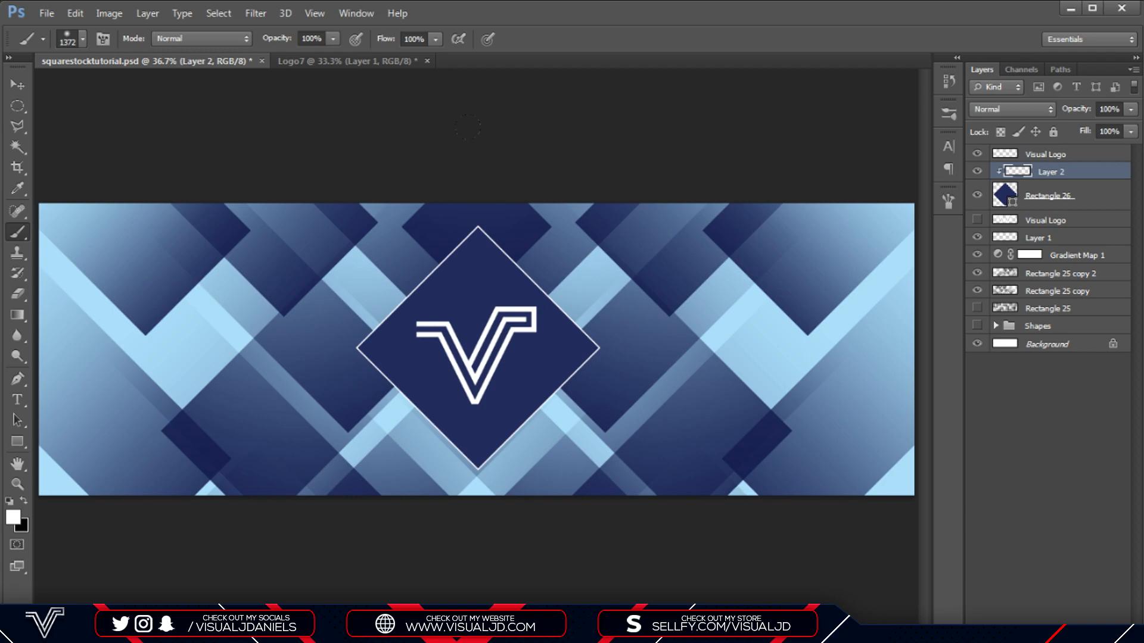
{"action": "key", "text": "ctrl+z"}
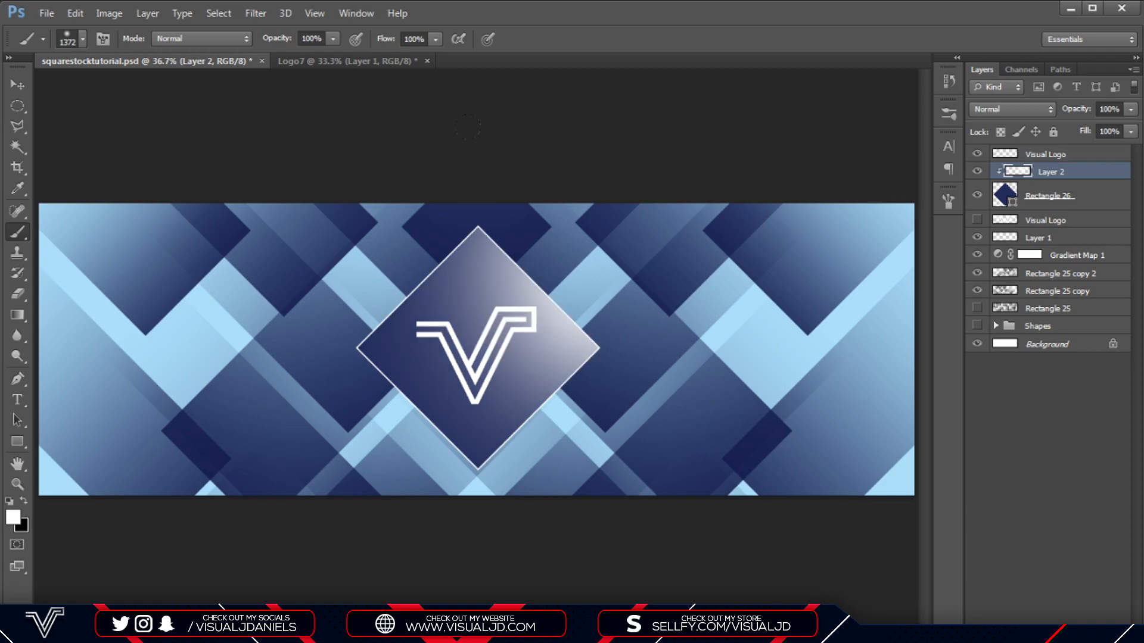
Set the clipped highlight layer's blend mode to Overlay and its opacity to 50%.
{"action": "left_click", "coordinate": [998, 111]}
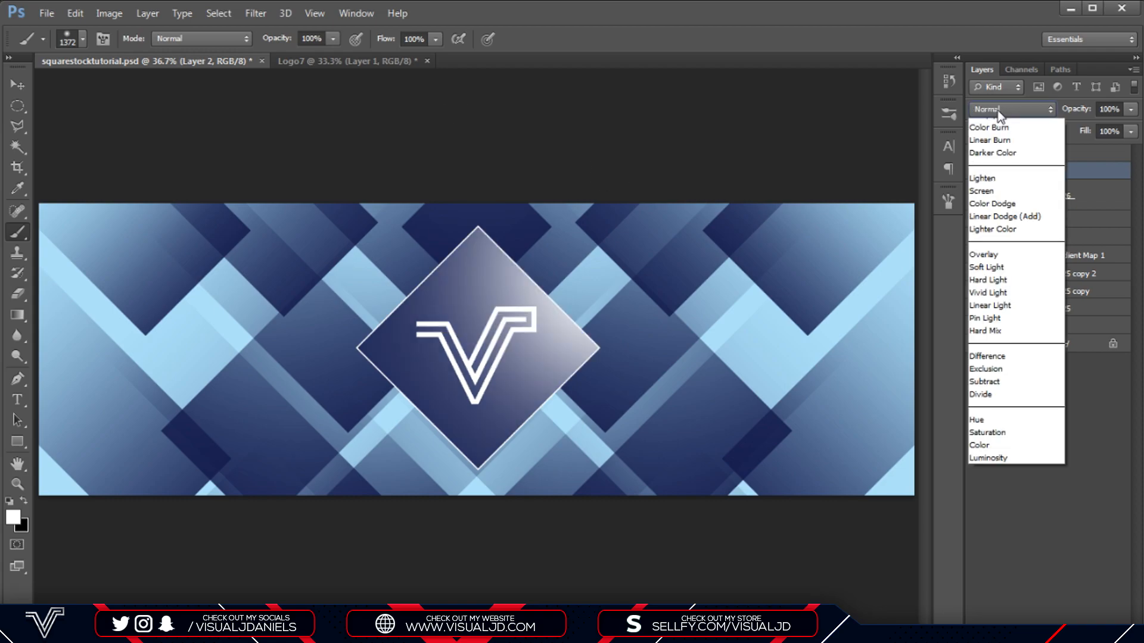
{"action": "left_click", "coordinate": [997, 109]}
{"action": "left_click", "coordinate": [998, 109]}
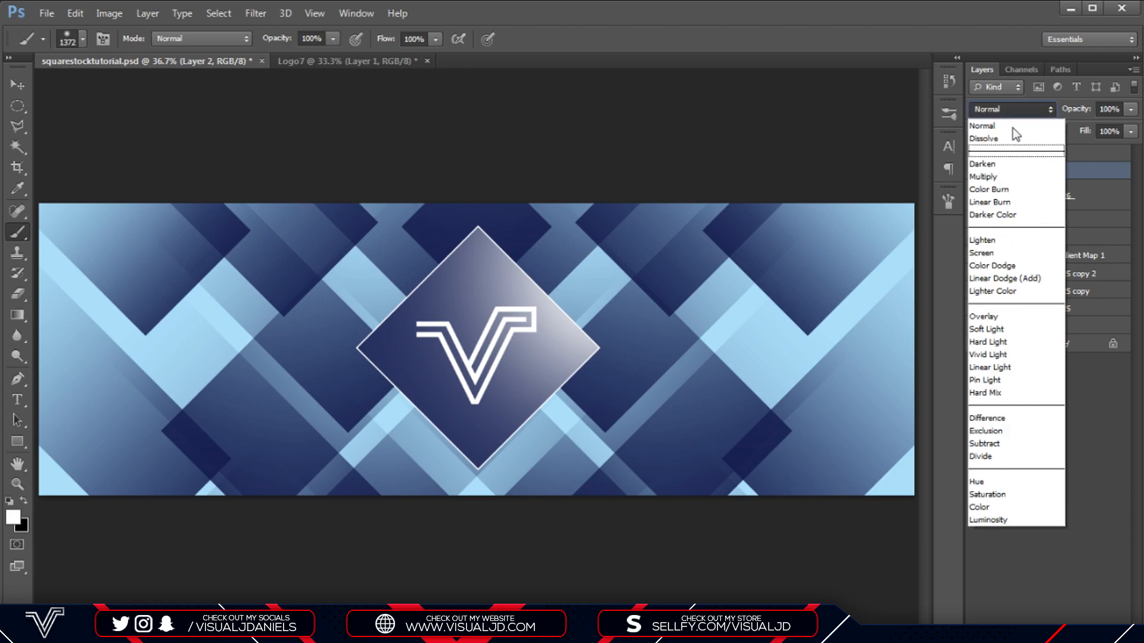
{"action": "left_click", "coordinate": [992, 317]}
{"action": "left_click", "coordinate": [1130, 109]}
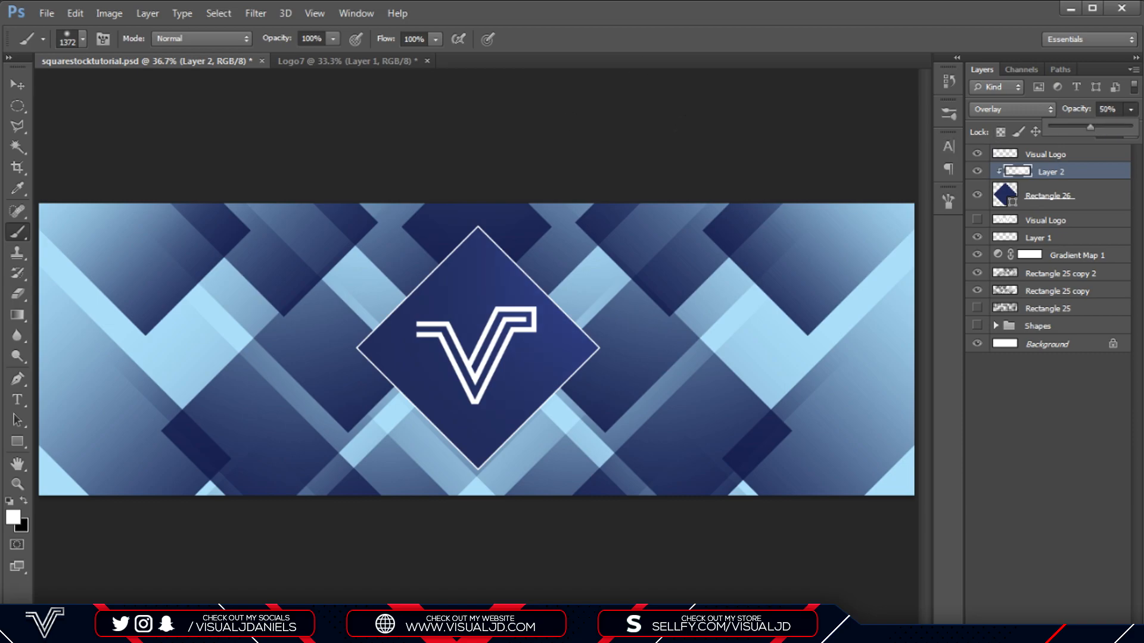
{"action": "scroll", "coordinate": [595, 313], "scroll_direction": "down", "scroll_amount": 2}
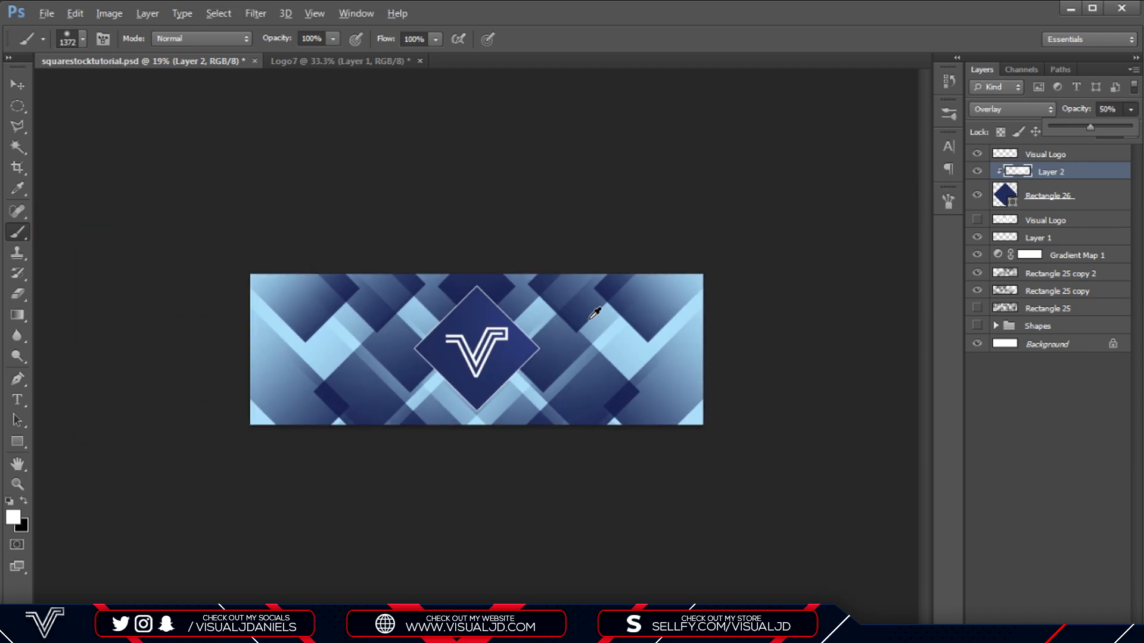
Change the diamond's fill colour to dark greyish blue 292d49 and raise its clipped highlight layer's opacity to 73%.
{"action": "scroll", "coordinate": [591, 319], "scroll_direction": "up", "scroll_amount": 4}
{"action": "left_click", "coordinate": [451, 274], "text": "ctrl"}
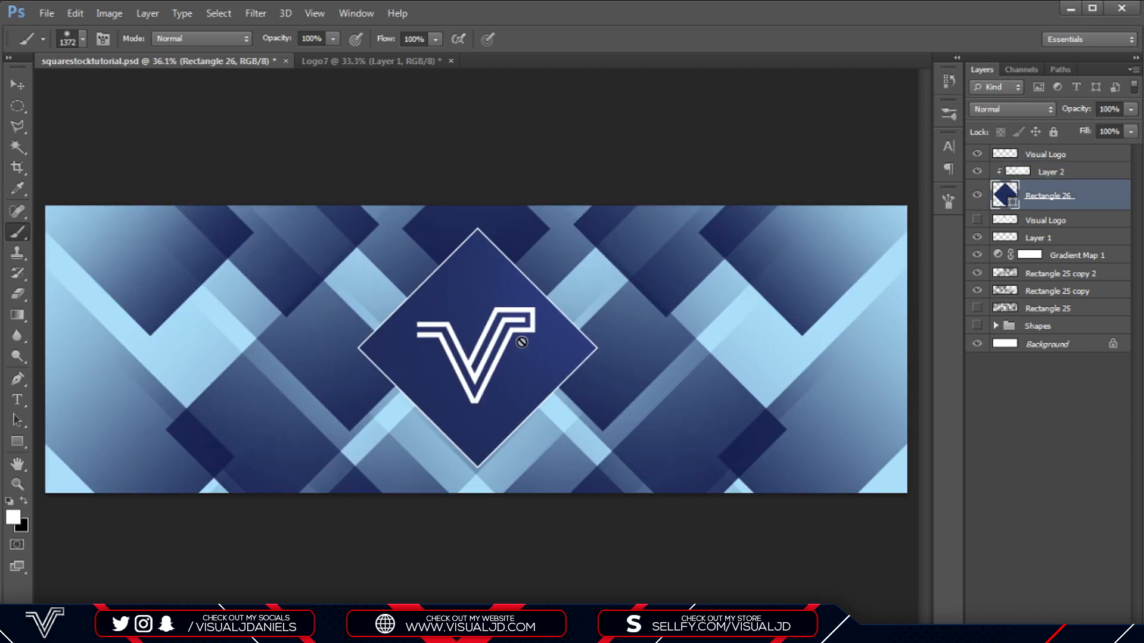
{"action": "double_click", "coordinate": [1013, 200]}
{"action": "mouse_move", "coordinate": [793, 430]}
{"action": "left_mouse_down"}
{"action": "mouse_move", "coordinate": [766, 449]}
{"action": "mouse_move", "coordinate": [768, 437]}
{"action": "mouse_move", "coordinate": [756, 441]}
{"action": "mouse_move", "coordinate": [797, 423]}
{"action": "left_mouse_up"}
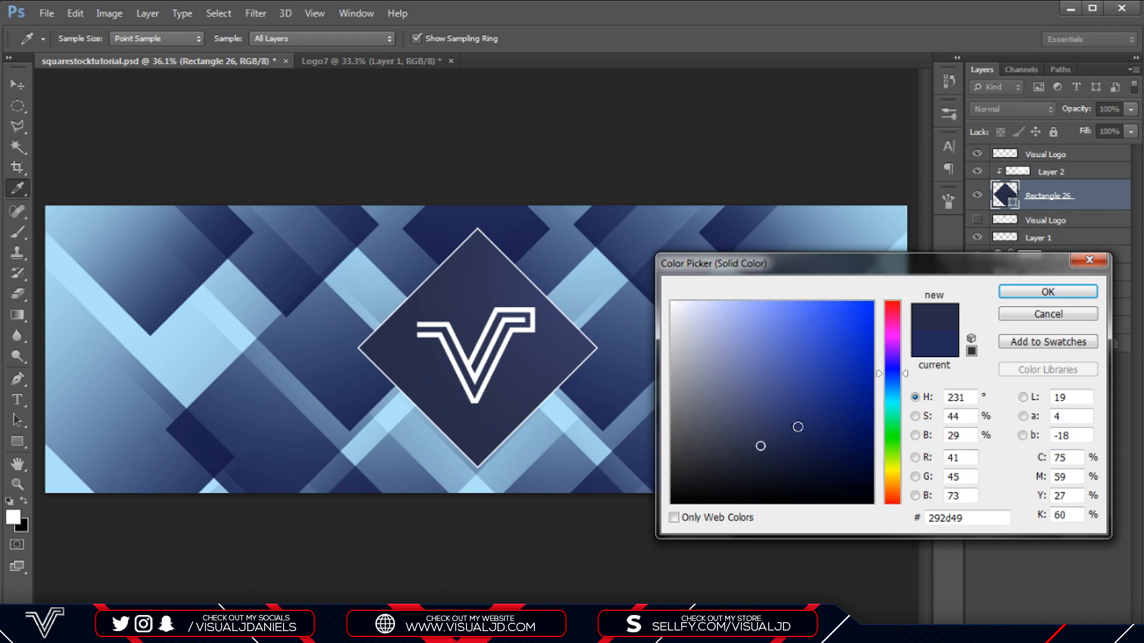
{"action": "left_click", "coordinate": [1044, 294]}
{"action": "left_click", "coordinate": [1066, 171]}
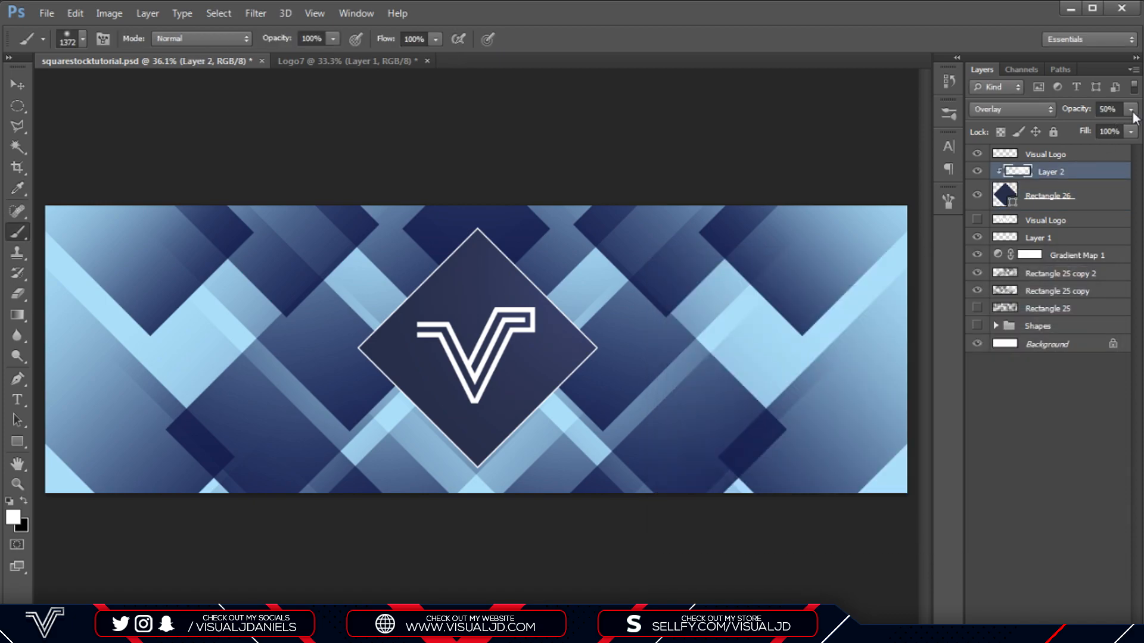
{"action": "left_click_drag", "start_coordinate": [1130, 109], "coordinate": [1113, 127]}
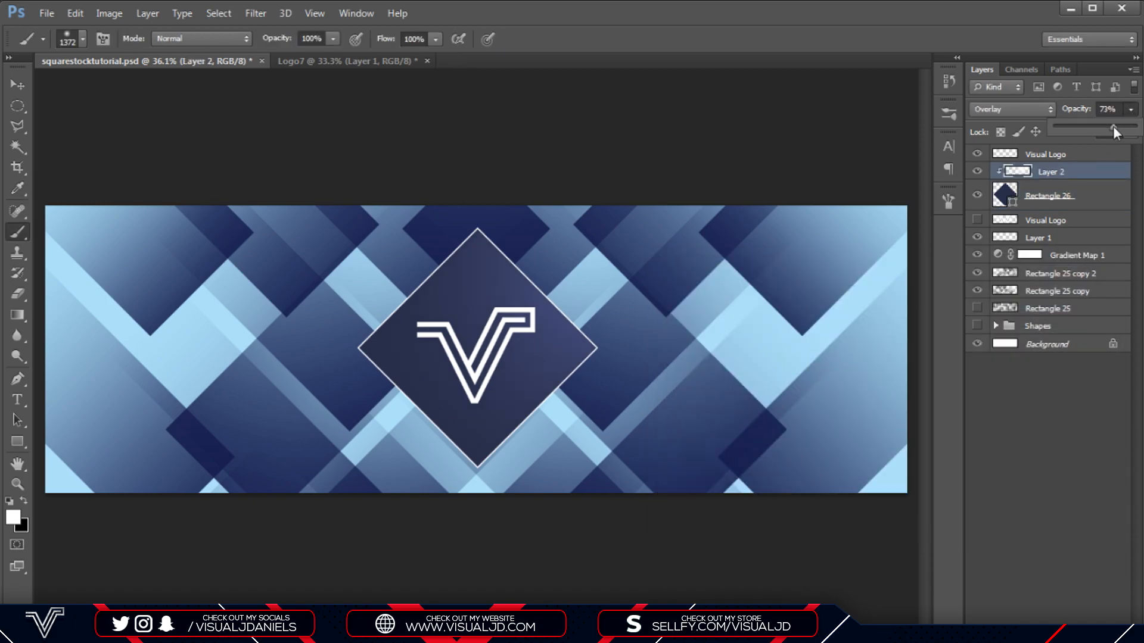
Add a Curves adjustment layer above the top Visual Logo layer.
{"action": "left_click", "coordinate": [1054, 153]}
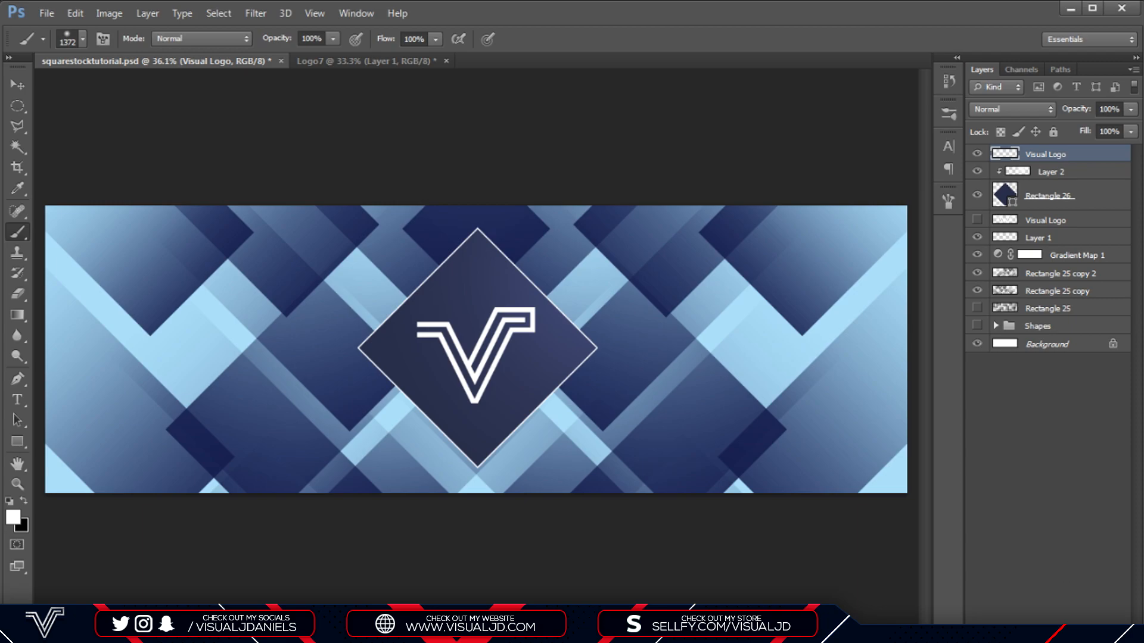
{"action": "left_click", "coordinate": [1052, 634]}
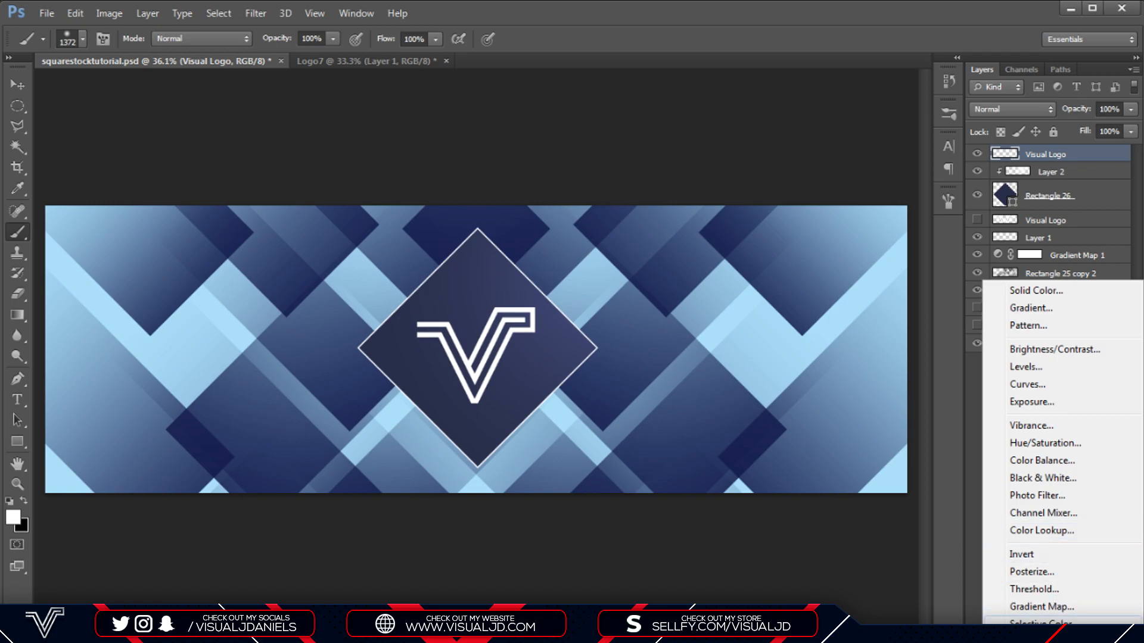
{"action": "left_click", "coordinate": [1028, 385]}
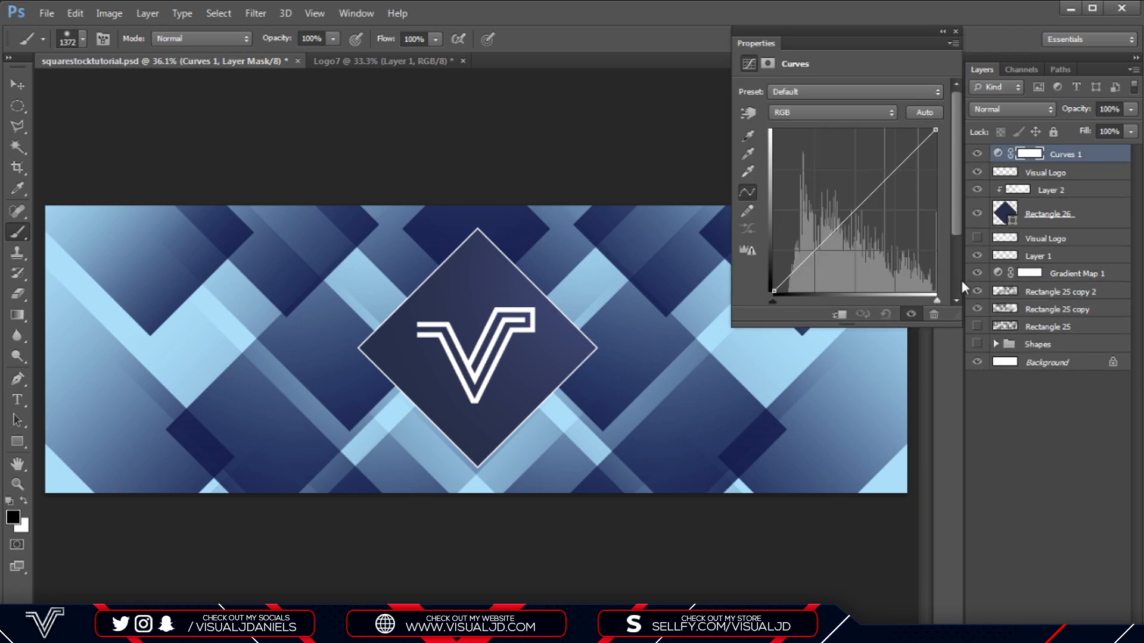